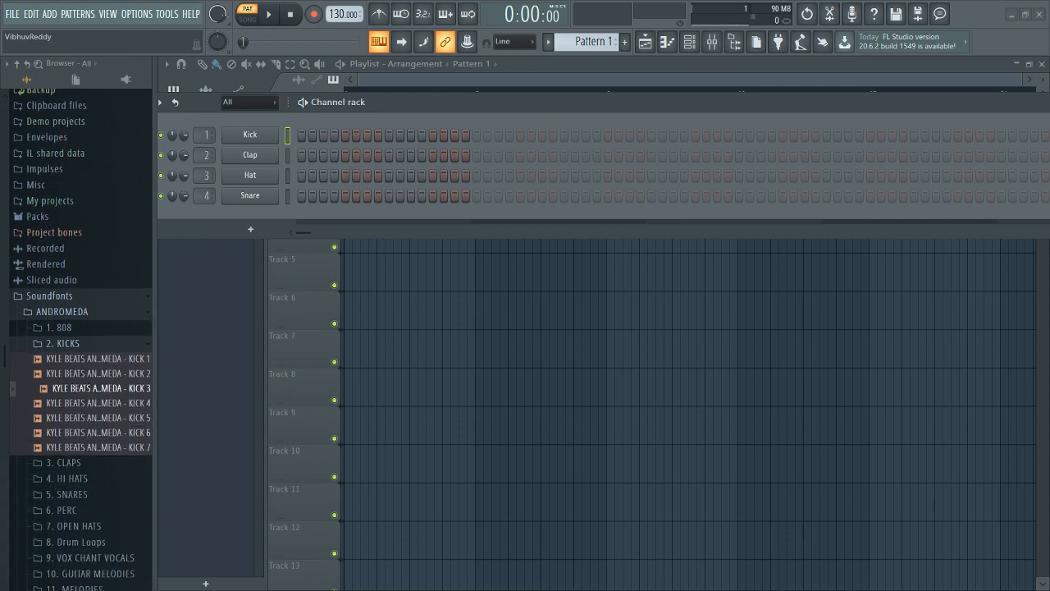
- Browse the Legacy sample pack, looking through its Loops, Instruments and Pads folders
{"action": "left_click", "coordinate": [107, 316]}
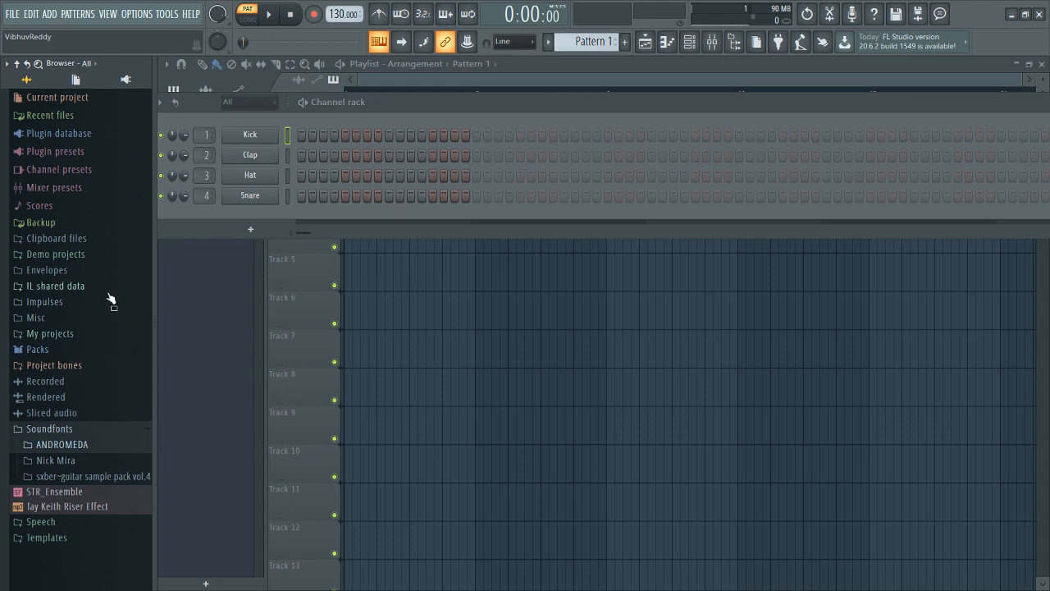
{"action": "left_click", "coordinate": [57, 350]}
{"action": "left_click", "coordinate": [82, 432]}
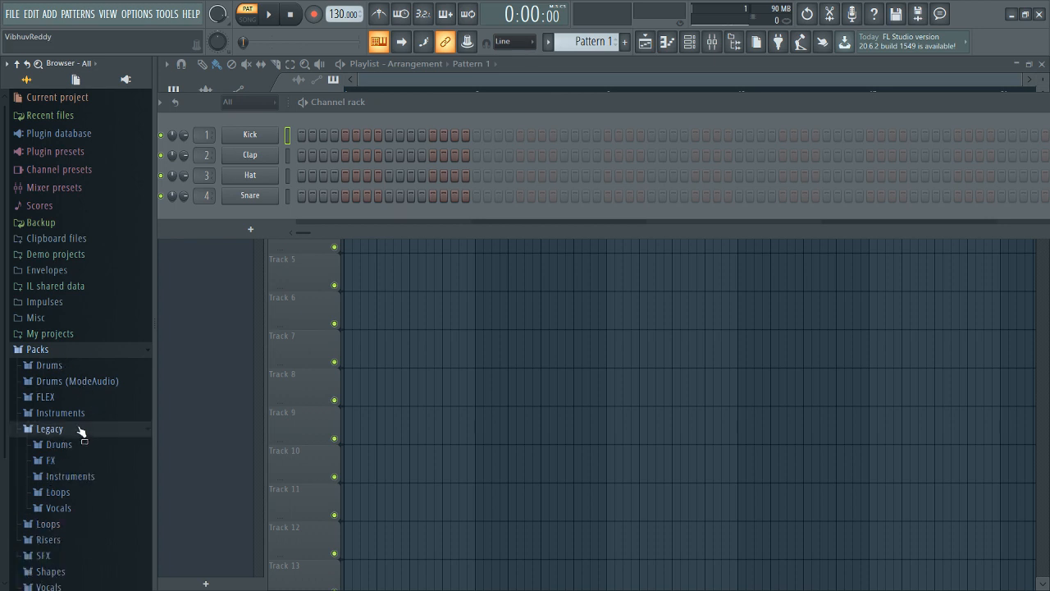
{"action": "scroll", "coordinate": [77, 422], "scroll_direction": "down", "scroll_amount": 3}
{"action": "left_click", "coordinate": [78, 376]}
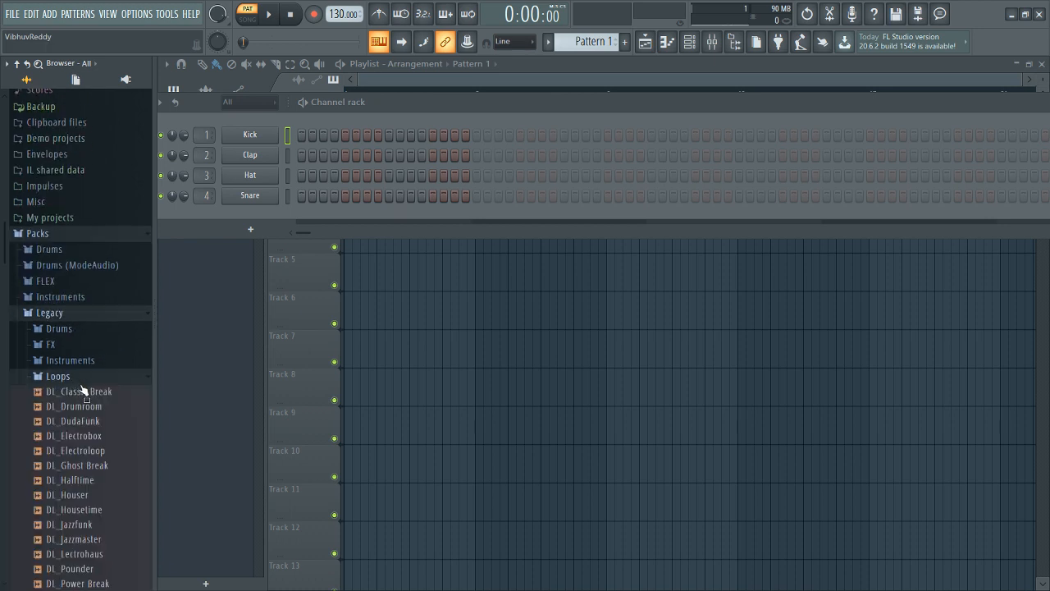
{"action": "left_click", "coordinate": [82, 361]}
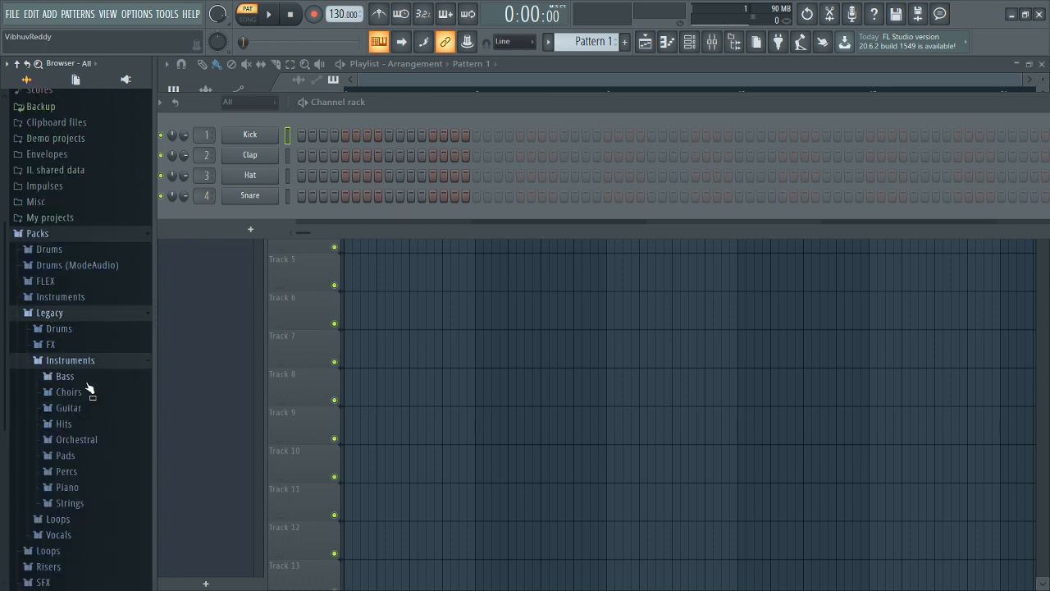
{"action": "left_click", "coordinate": [90, 455]}
{"action": "scroll", "coordinate": [94, 443], "scroll_direction": "down", "scroll_amount": 7}
{"action": "scroll", "coordinate": [108, 330], "scroll_direction": "up", "scroll_amount": 5}
{"action": "scroll", "coordinate": [107, 330], "scroll_direction": "up", "scroll_amount": 4}
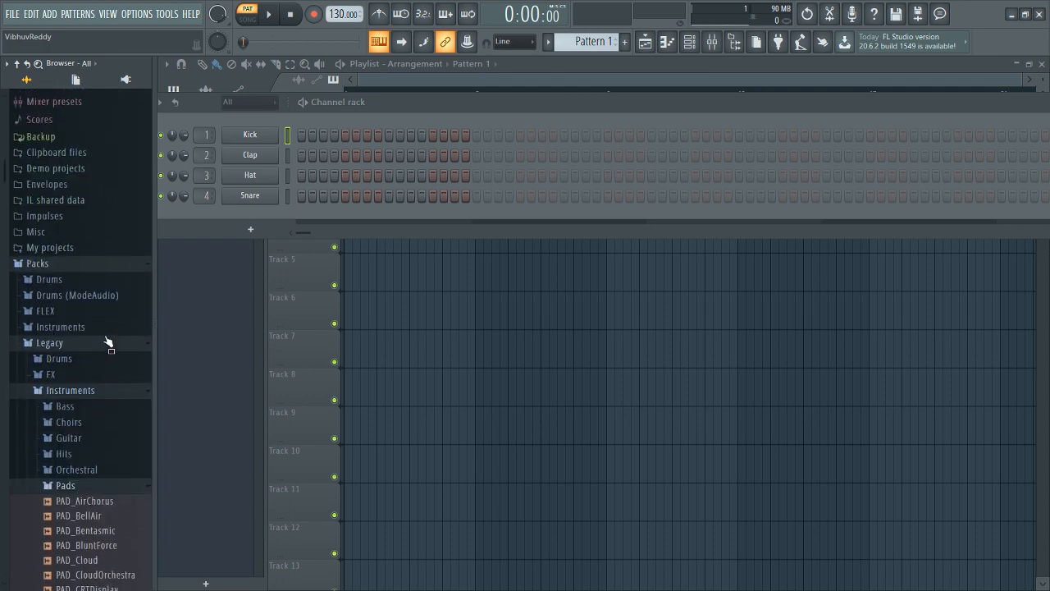
{"action": "left_click", "coordinate": [85, 389]}
{"action": "left_click", "coordinate": [88, 351]}
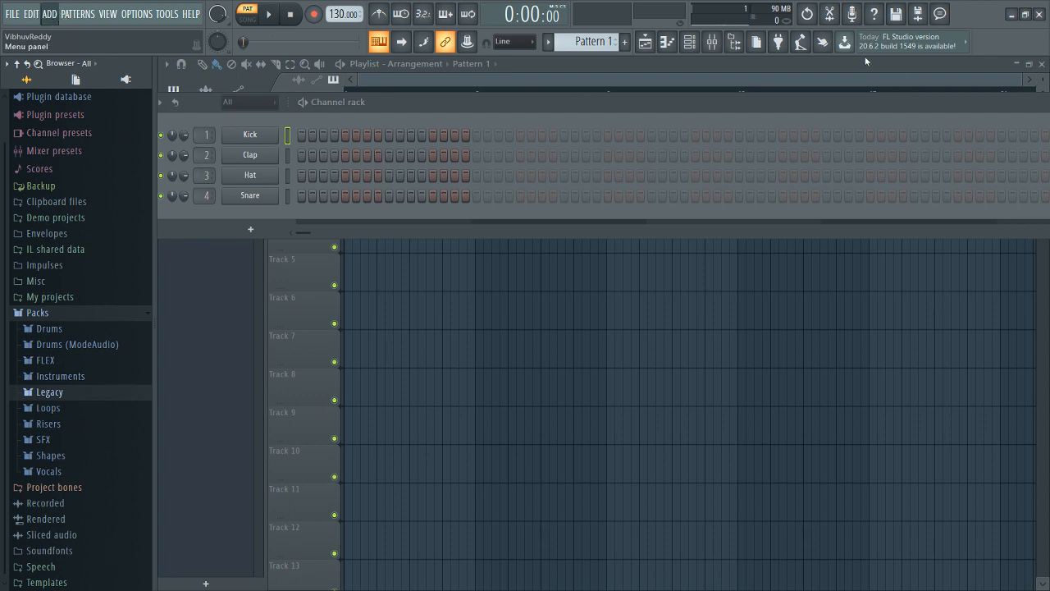
- Add a Sytrus synth channel and load its Electric preset
{"action": "left_click", "coordinate": [677, 221]}
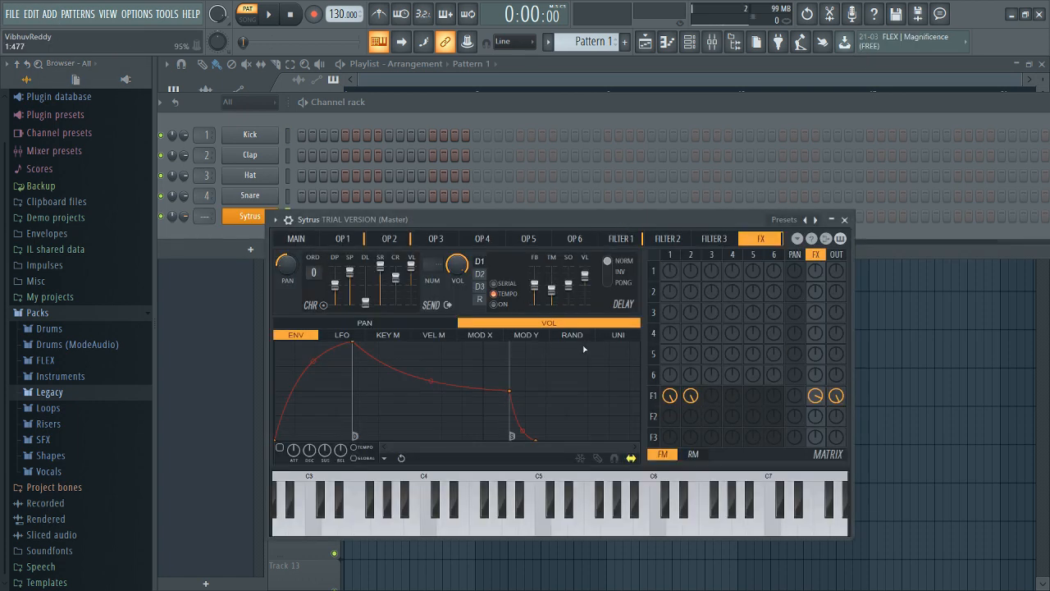
{"action": "left_click", "coordinate": [784, 220]}
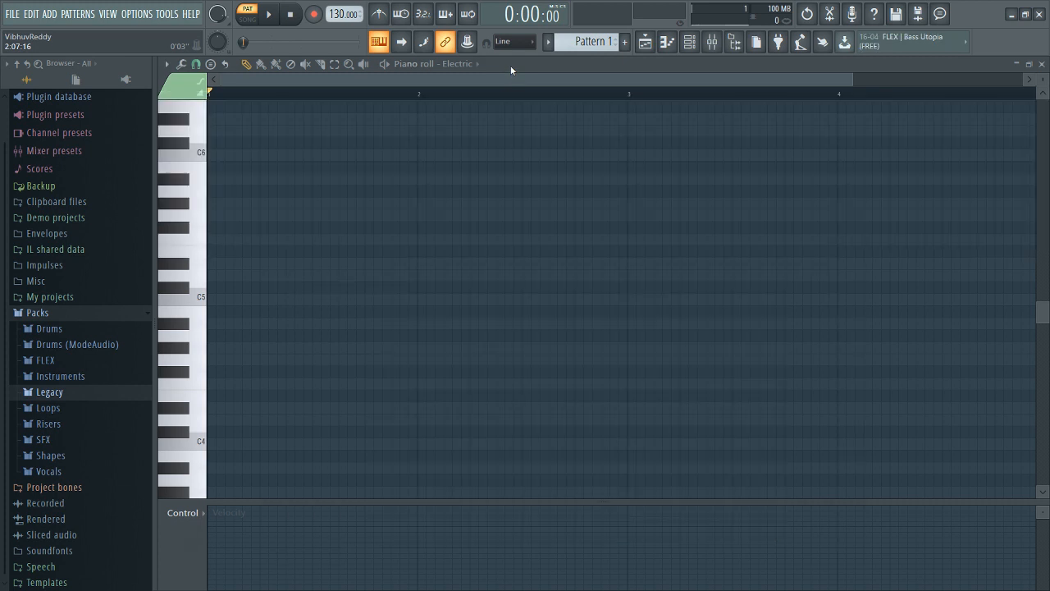
- Audition C5 on the Electric channel's piano roll and draw half-bar notes at C5, D#5 and C#5
{"action": "scroll", "coordinate": [205, 328], "scroll_direction": "down", "scroll_amount": 1}
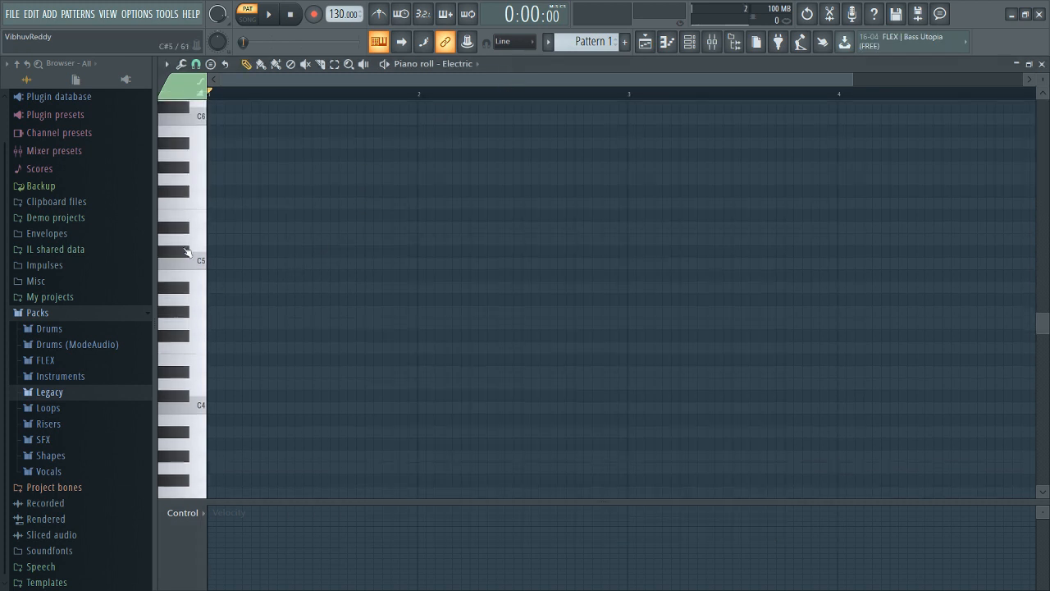
{"action": "left_click", "coordinate": [194, 264]}
{"action": "left_click", "coordinate": [195, 267]}
{"action": "left_click", "coordinate": [195, 267]}
{"action": "left_click", "coordinate": [210, 266]}
{"action": "left_click_drag", "start_coordinate": [231, 264], "coordinate": [261, 264]}
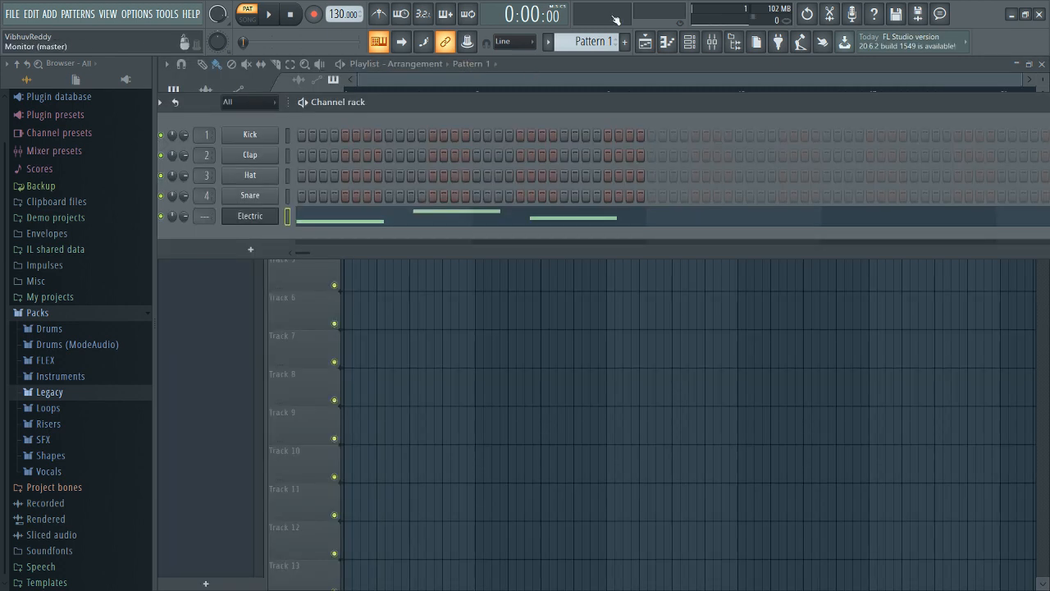
- Move the second note to F5 and the third to E5 without gaps, add a G5 note, and play the melody
{"action": "left_click", "coordinate": [666, 42]}
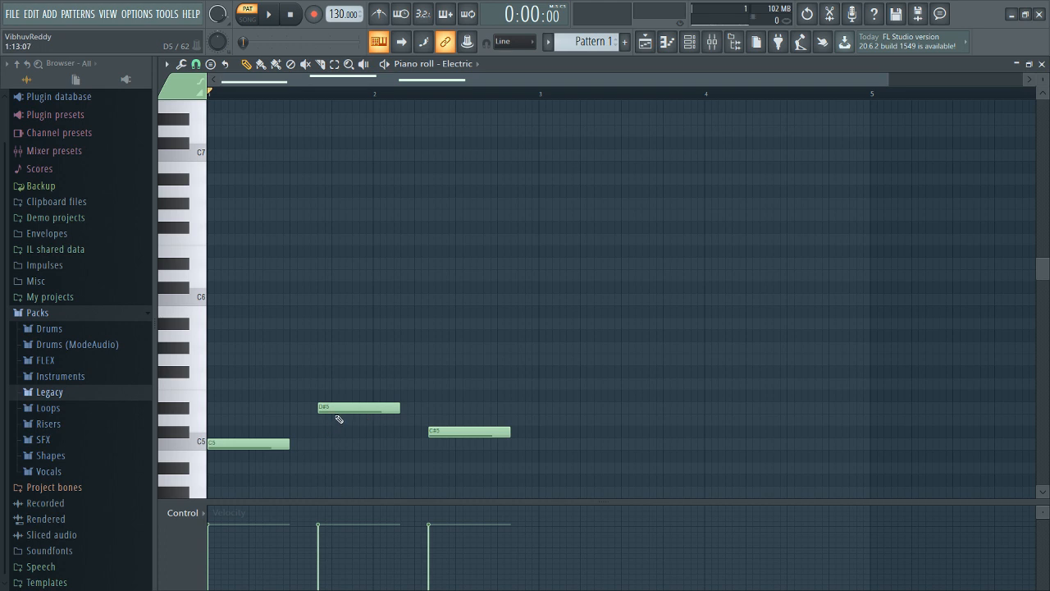
{"action": "left_click_drag", "start_coordinate": [331, 410], "coordinate": [306, 385]}
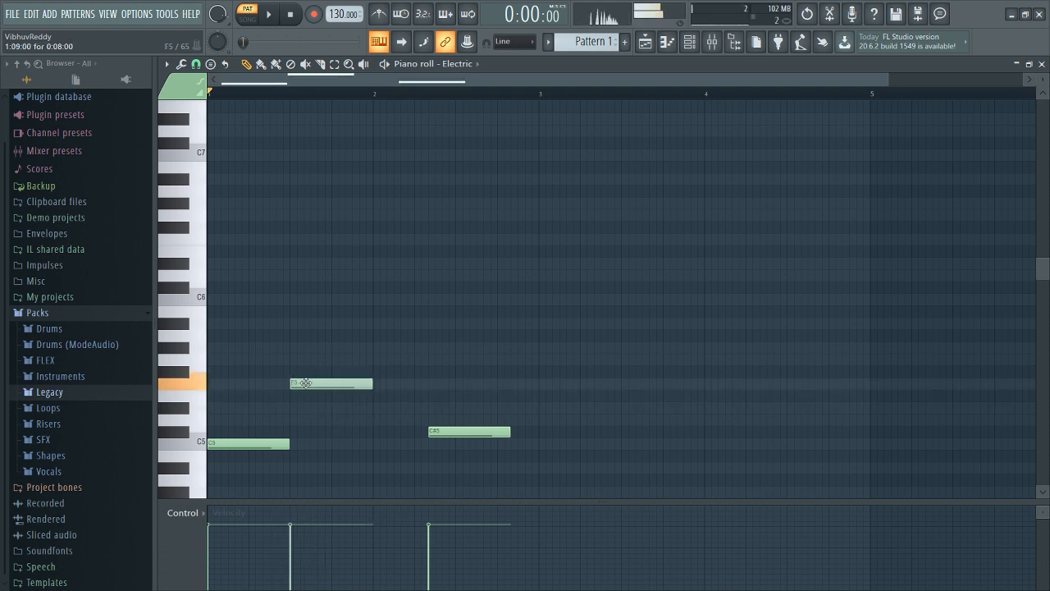
{"action": "left_click_drag", "start_coordinate": [444, 431], "coordinate": [387, 395]}
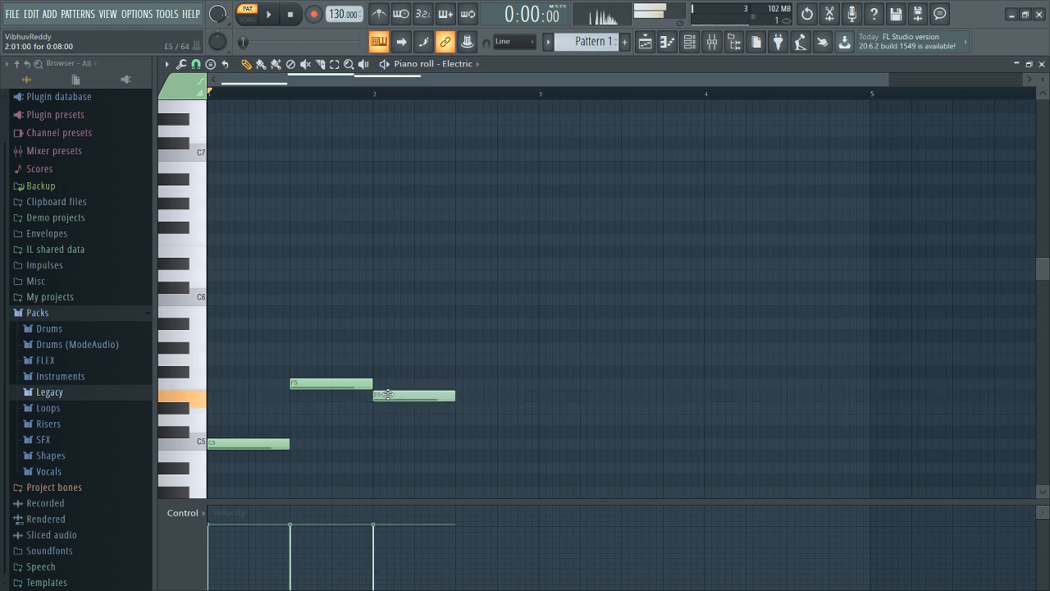
{"action": "left_click", "coordinate": [459, 361]}
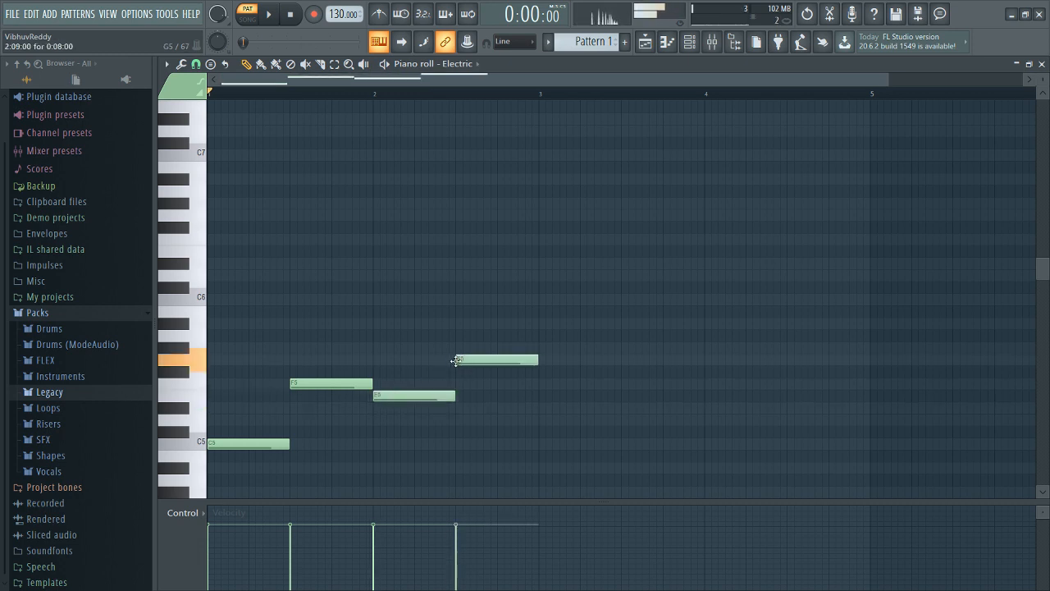
{"action": "key", "text": "space"}
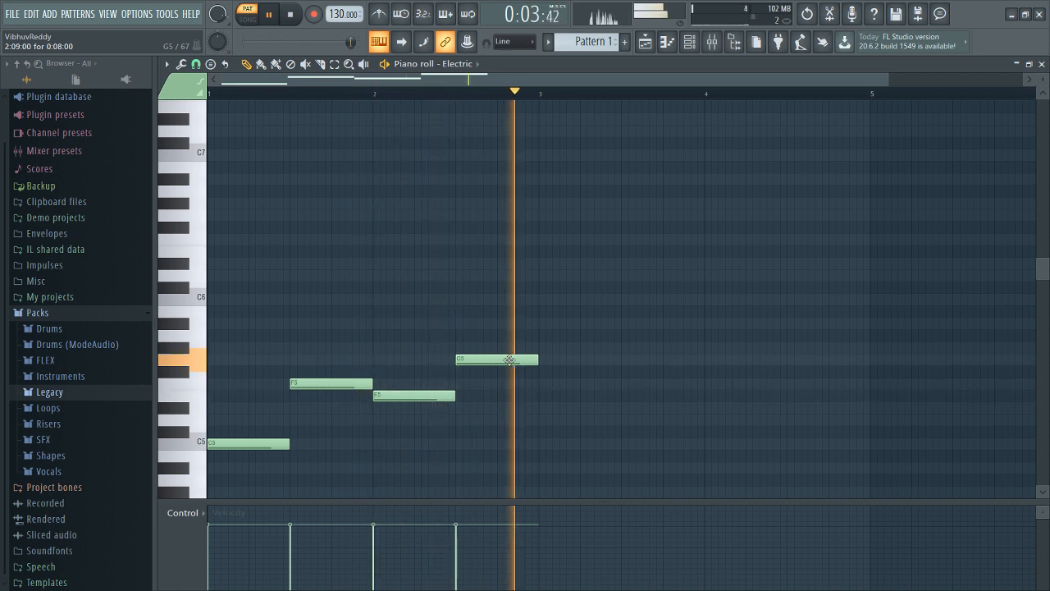
{"action": "key", "text": "space"}
- Transpose all four melody notes down one octave so they start on C4, and play them back
{"action": "scroll", "coordinate": [492, 361], "scroll_direction": "down", "scroll_amount": 4}
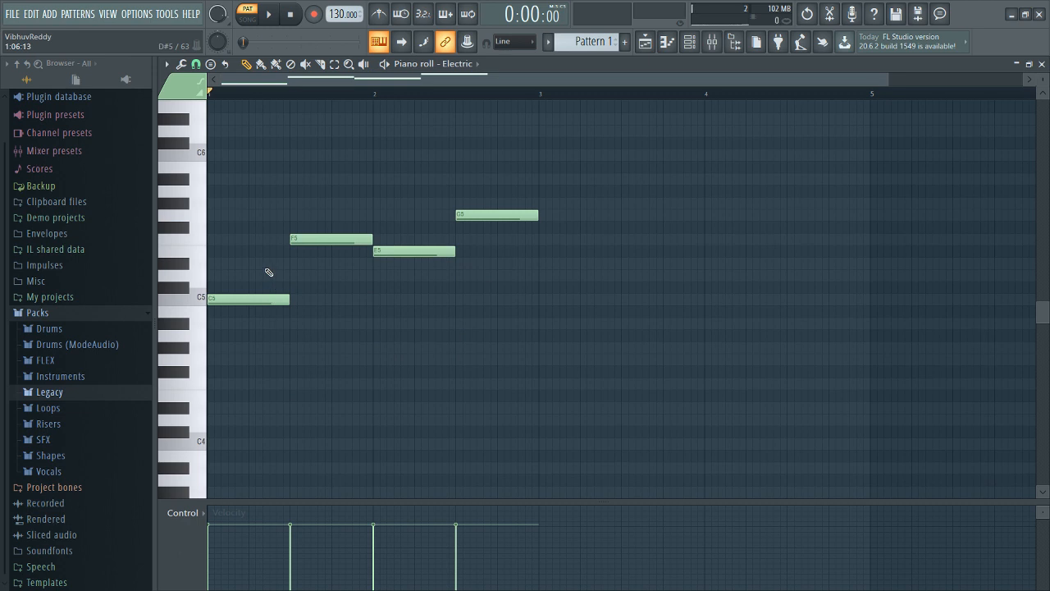
{"action": "key", "text": "ctrl+a"}
{"action": "left_click_drag", "start_coordinate": [235, 301], "coordinate": [235, 451]}
{"action": "key", "text": "space"}
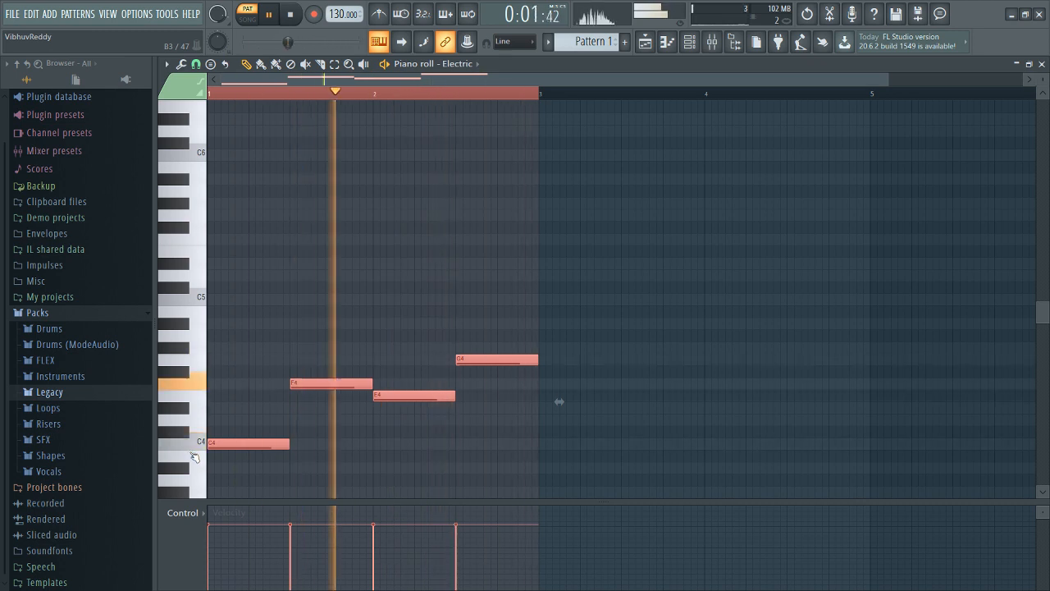
{"action": "key", "text": "space"}
{"action": "left_click", "coordinate": [229, 410]}
- Duplicate the four notes one octave lower, starting on C3, and play both layers together
{"action": "scroll", "coordinate": [219, 430], "scroll_direction": "down", "scroll_amount": 5}
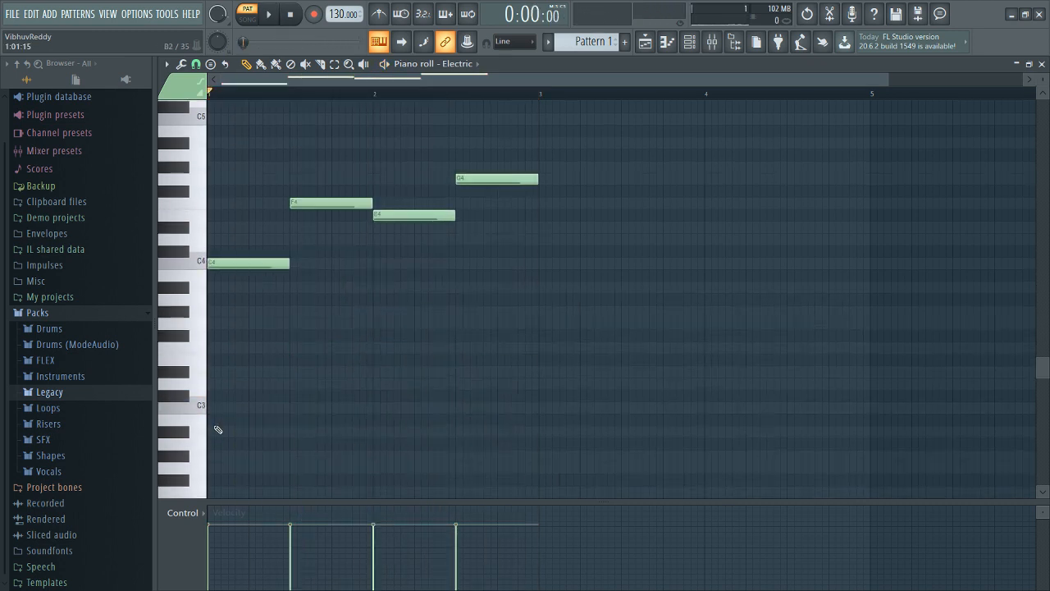
{"action": "key", "text": "ctrl+a"}
{"action": "left_click_drag", "start_coordinate": [253, 266], "coordinate": [211, 418]}
{"action": "key", "text": "space"}
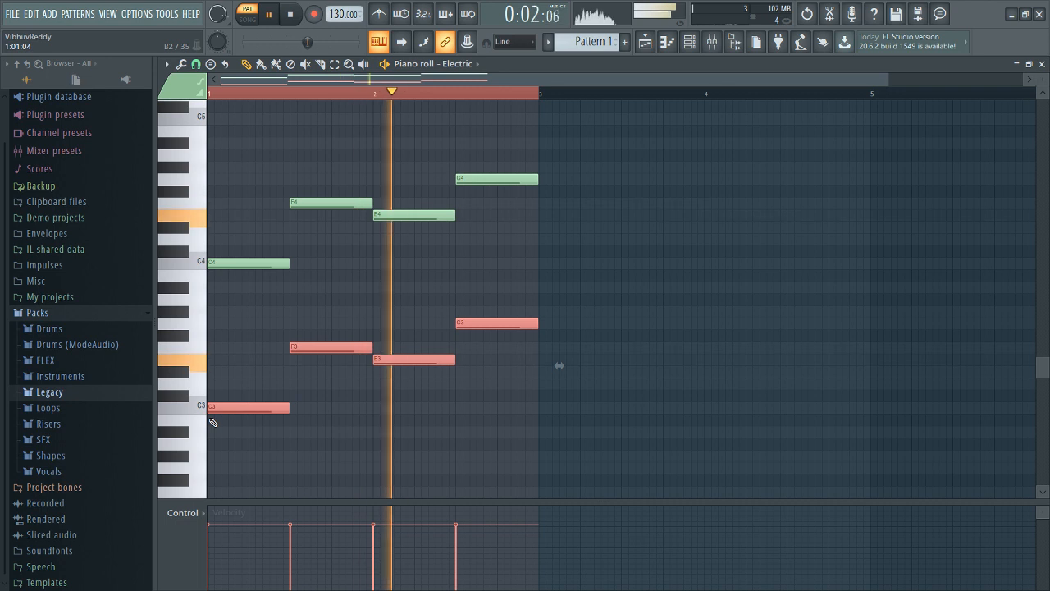
{"action": "key", "text": "space"}
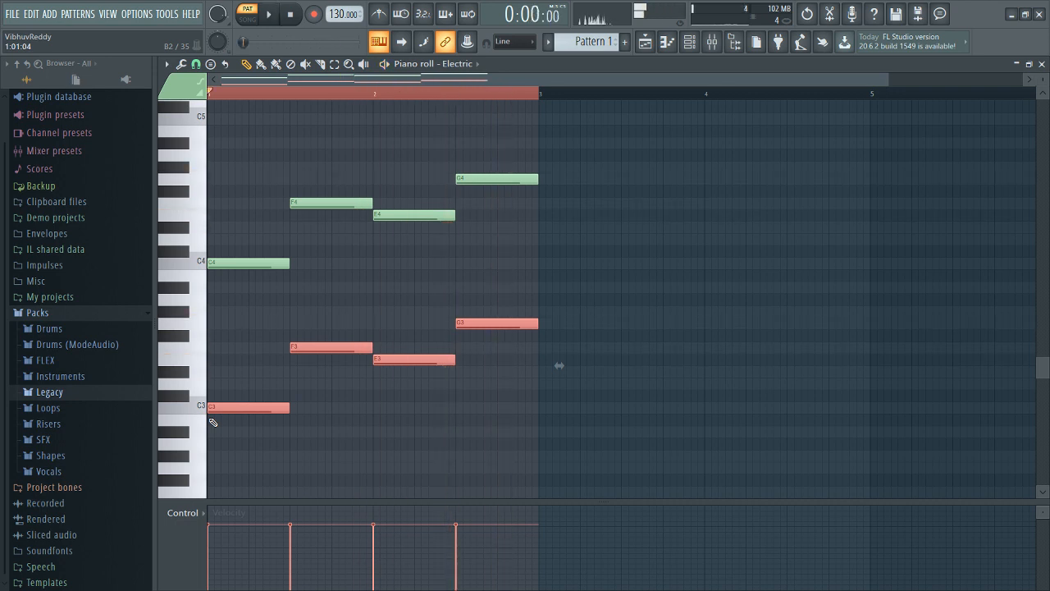
- Lower the velocity of all the notes in both octaves and play the pattern
{"action": "key", "text": "ctrl+a"}
{"action": "key", "text": "space"}
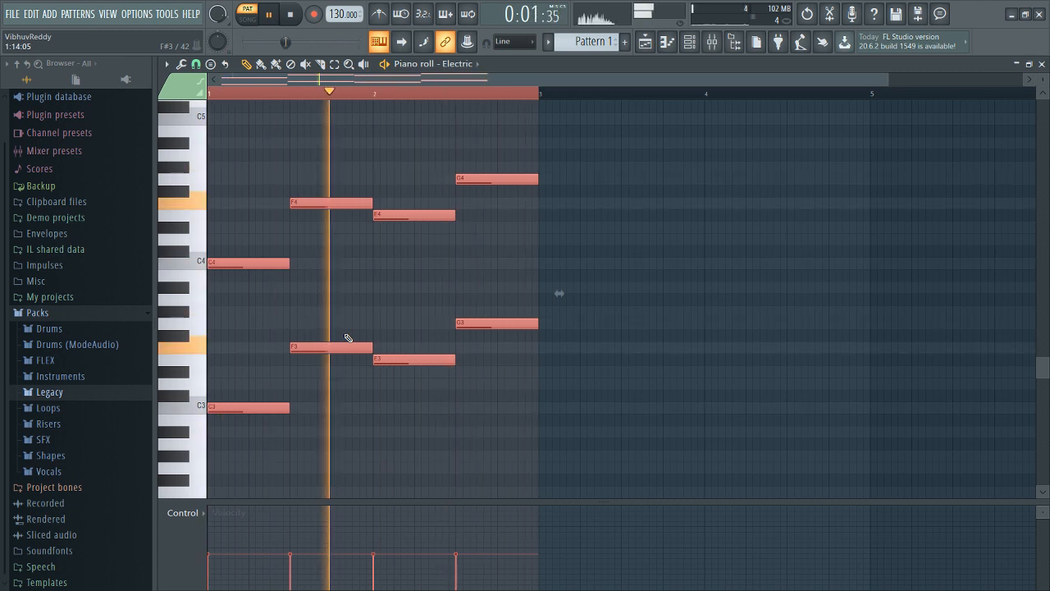
{"action": "key", "text": "space"}
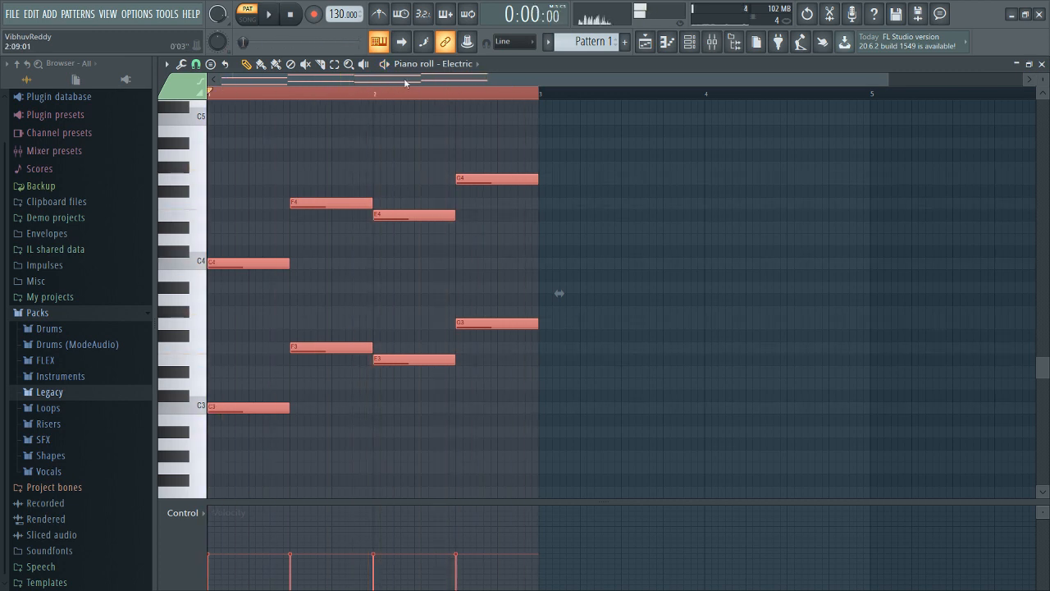
- Slice the C4 and C3 notes in half and listen to the pattern
{"action": "scroll", "coordinate": [403, 78], "scroll_direction": "up", "scroll_amount": 1}
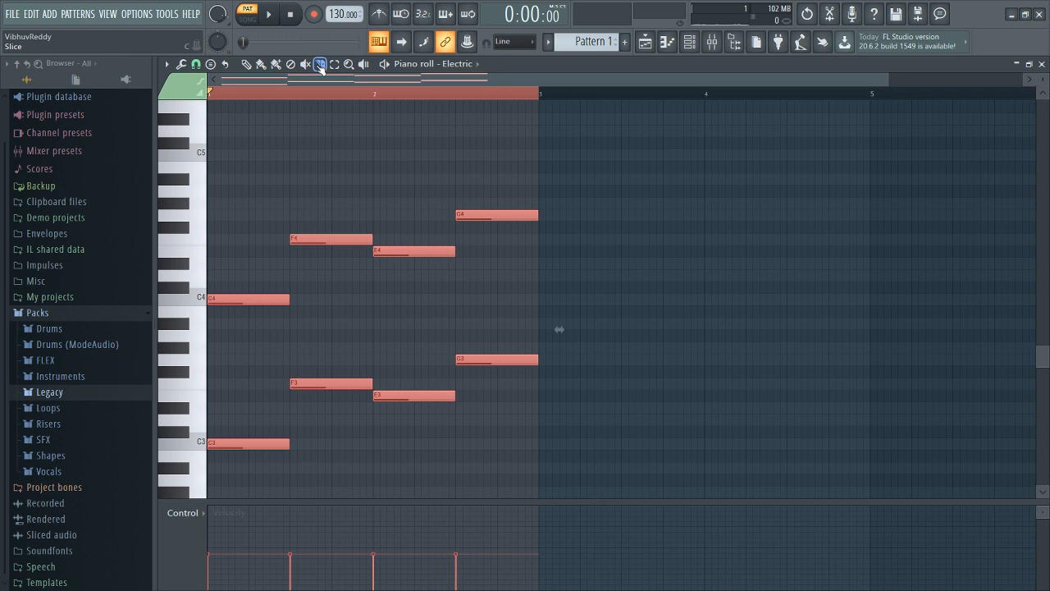
{"action": "left_click_drag", "start_coordinate": [248, 285], "coordinate": [253, 464]}
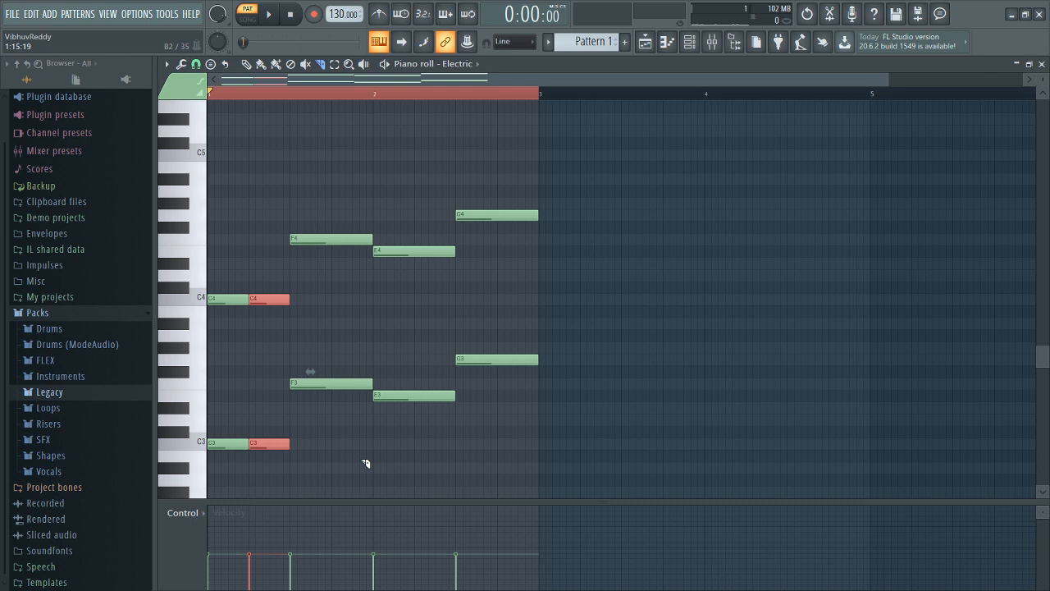
{"action": "key", "text": "space"}
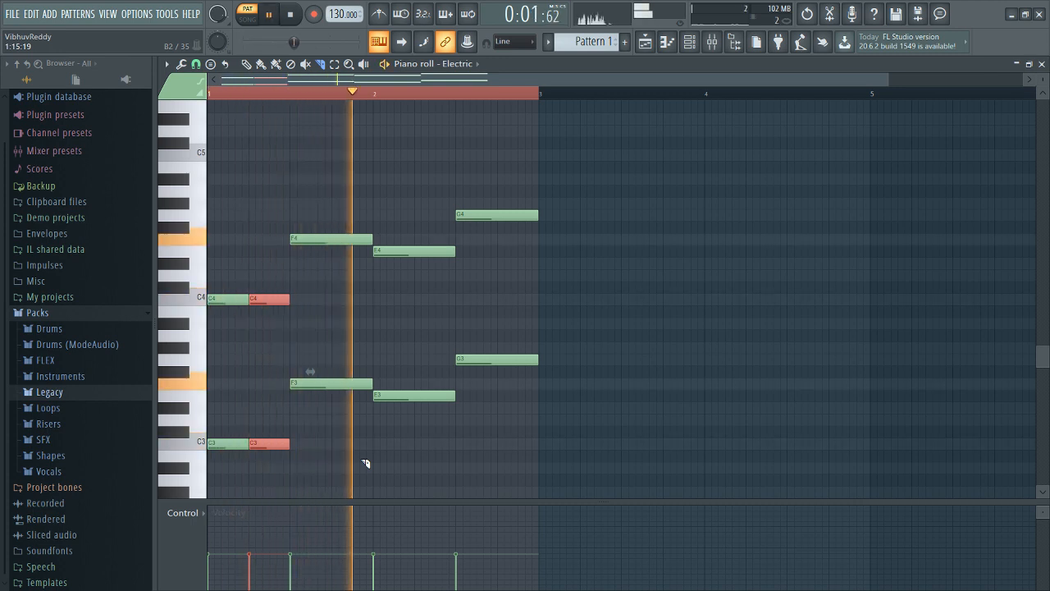
{"action": "key", "text": "space"}
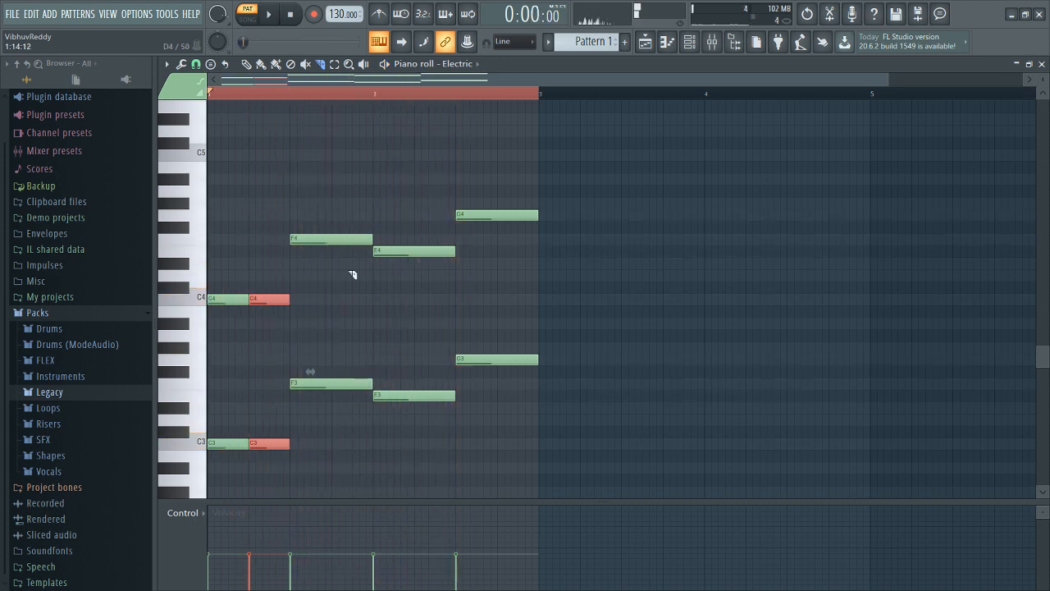
- Slice the F4 and F3 notes three quarters through and the G4 and G3 notes halfway, and play the pattern
{"action": "mouse_move", "coordinate": [352, 217]}
{"action": "left_mouse_down"}
{"action": "mouse_move", "coordinate": [375, 417]}
{"action": "mouse_move", "coordinate": [358, 446]}
{"action": "left_mouse_up"}
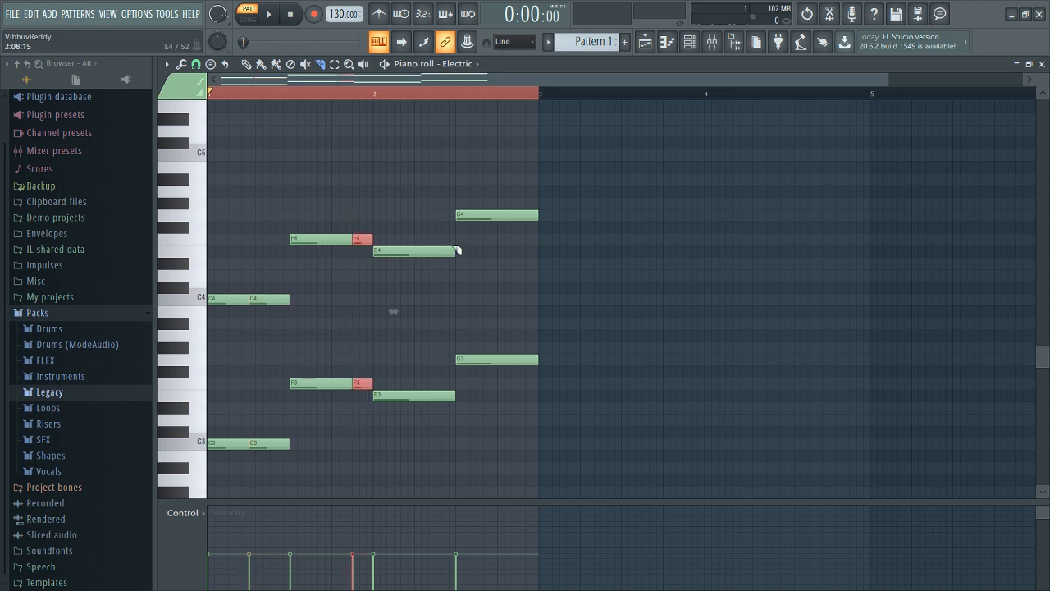
{"action": "mouse_move", "coordinate": [497, 193]}
{"action": "left_mouse_down"}
{"action": "mouse_move", "coordinate": [525, 364]}
{"action": "mouse_move", "coordinate": [500, 398]}
{"action": "left_mouse_up"}
{"action": "key", "text": "space"}
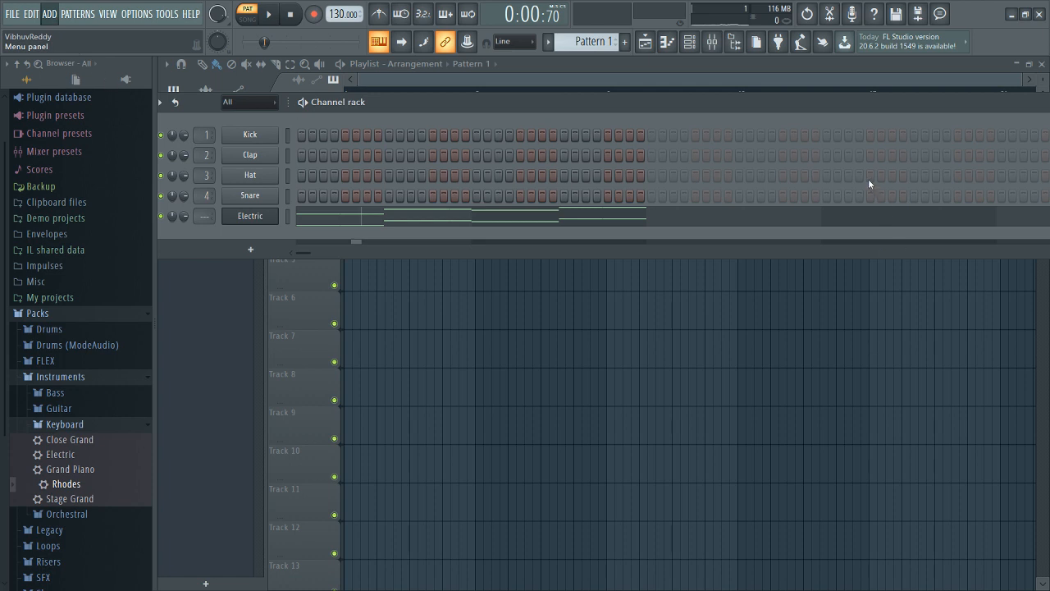
- Add a second Sytrus channel, load the Above clouds 2 preset, and close the plugin window
{"action": "left_click", "coordinate": [829, 52]}
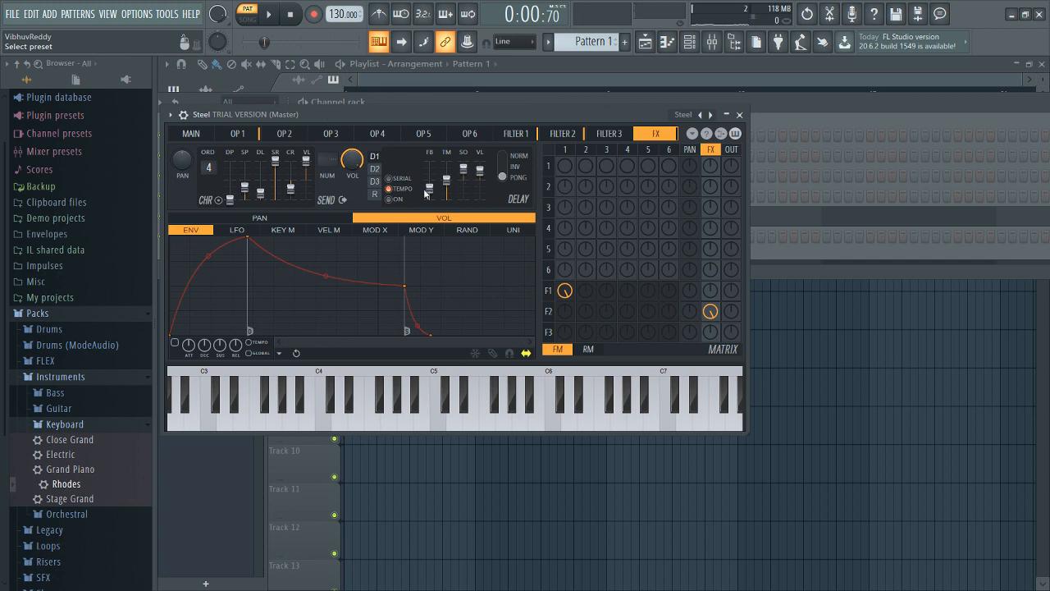
{"action": "left_click", "coordinate": [424, 189]}
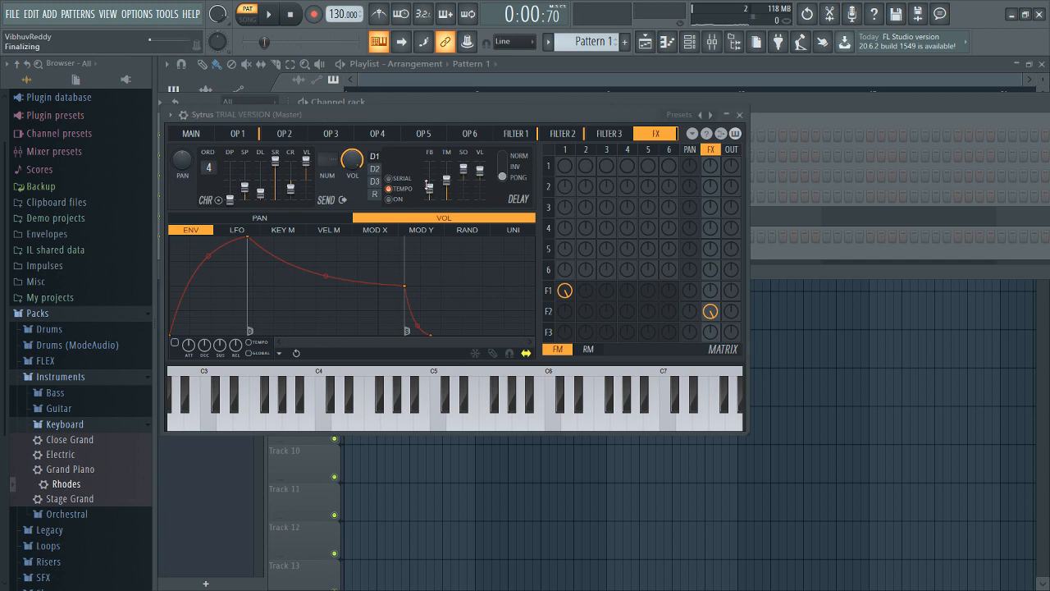
{"action": "left_click", "coordinate": [737, 115]}
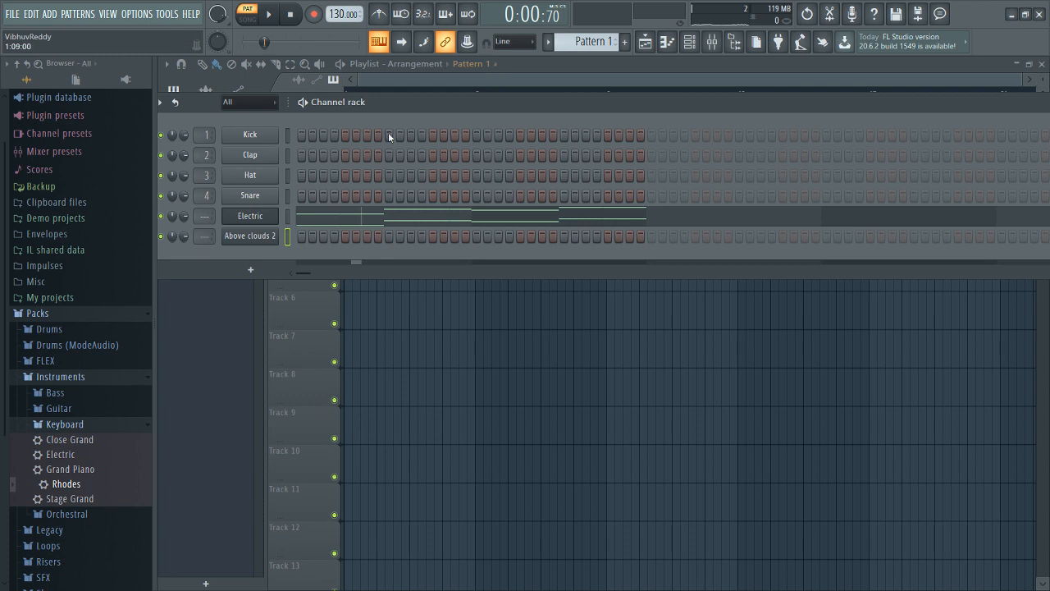
- Open the piano roll for the Above clouds 2 channel and add C3, F3, E3 and G3 notes matching the ghost notes
{"action": "left_click", "coordinate": [555, 68]}
{"action": "left_click", "coordinate": [689, 44]}
{"action": "left_click", "coordinate": [674, 48]}
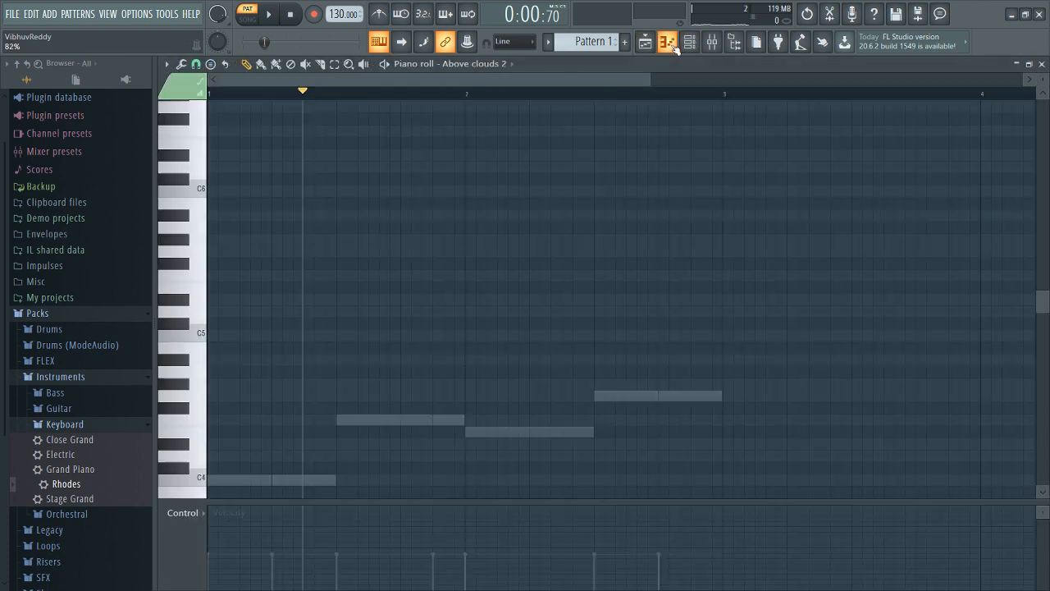
{"action": "scroll", "coordinate": [334, 374], "scroll_direction": "down", "scroll_amount": 5}
{"action": "left_click", "coordinate": [228, 298]}
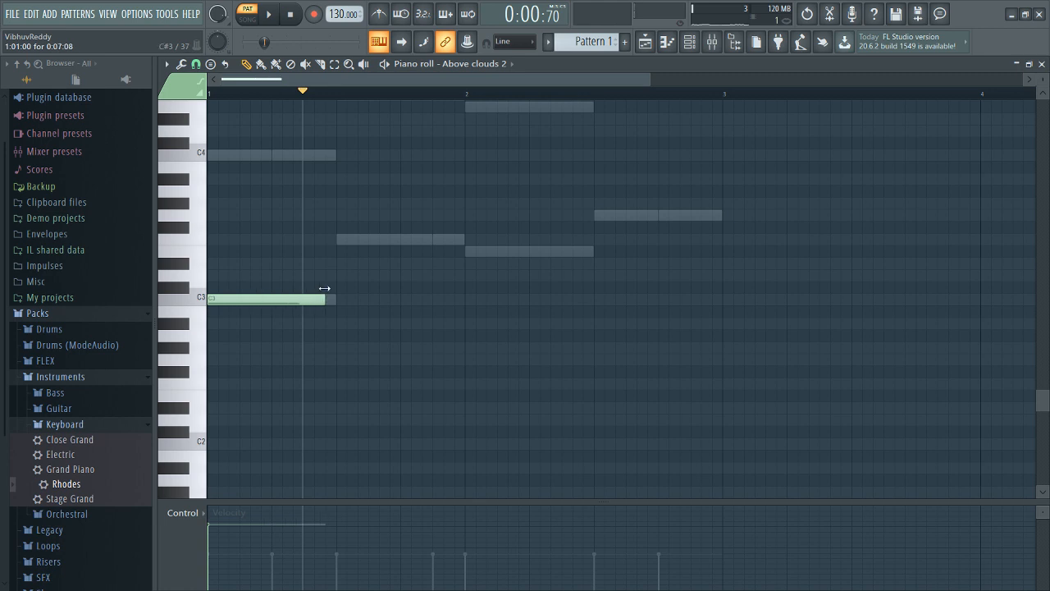
{"action": "left_click", "coordinate": [347, 240]}
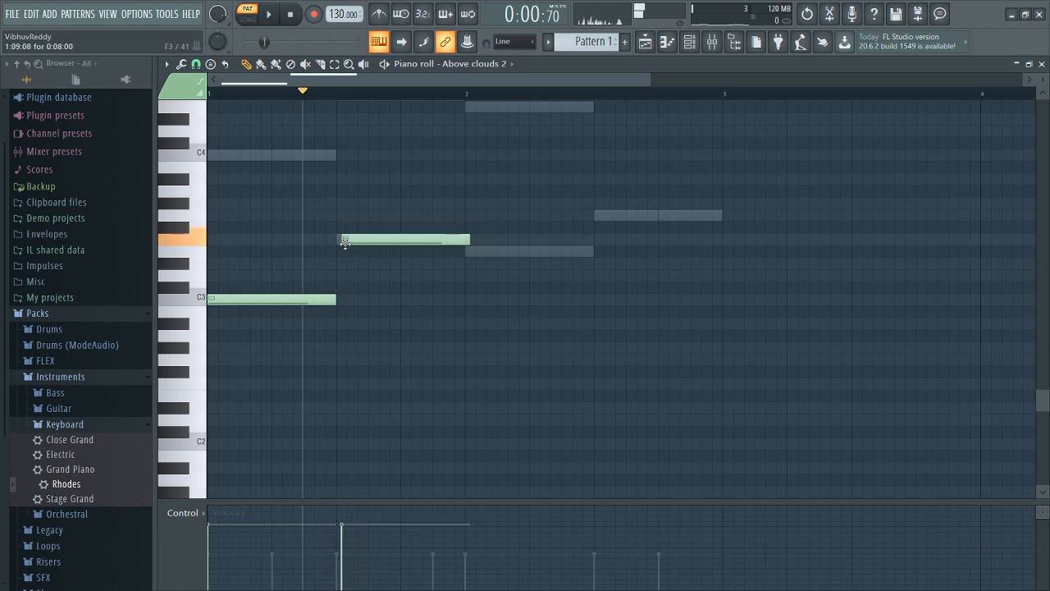
{"action": "left_click", "coordinate": [473, 252]}
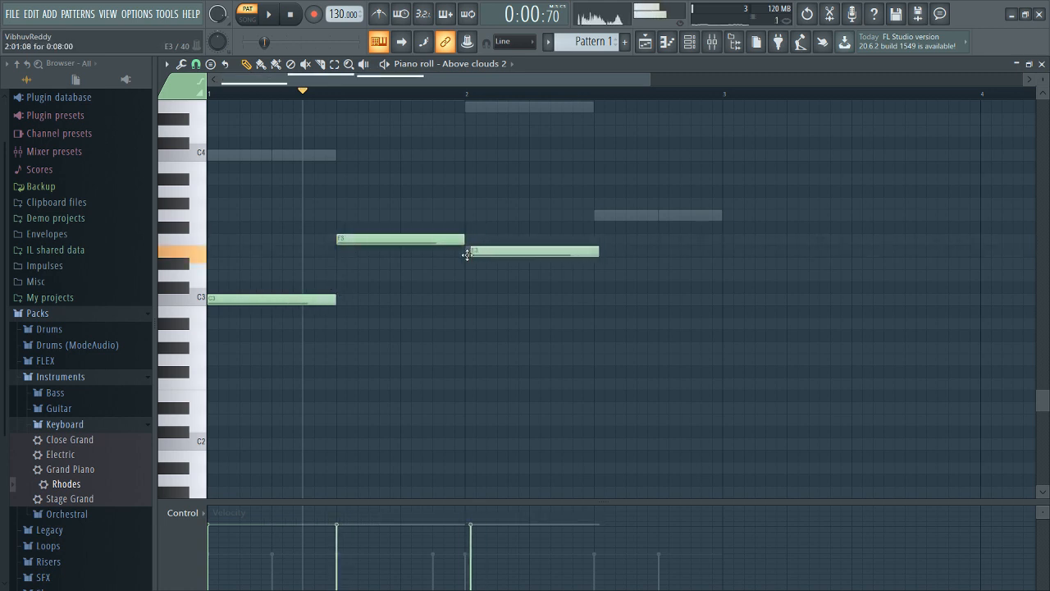
{"action": "left_click_drag", "start_coordinate": [467, 254], "coordinate": [465, 252]}
{"action": "left_click", "coordinate": [595, 215]}
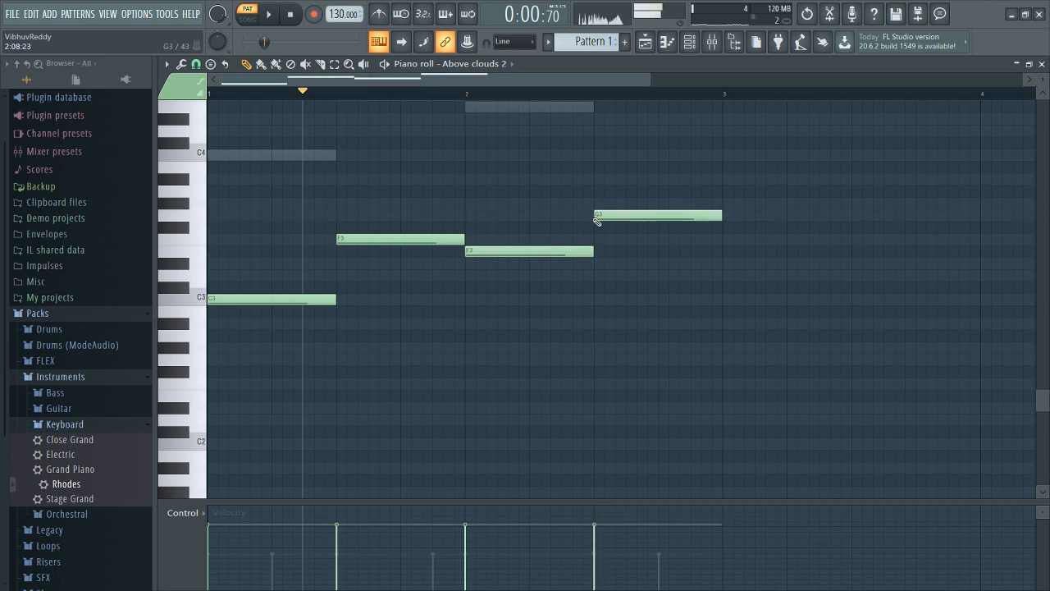
- Select all four Above clouds 2 notes and lower their velocity, fine-tuning the level while the pattern plays
{"action": "left_click_drag", "start_coordinate": [242, 188], "coordinate": [664, 317]}
{"action": "scroll", "coordinate": [689, 307], "scroll_direction": "down", "scroll_amount": 8, "text": "alt"}
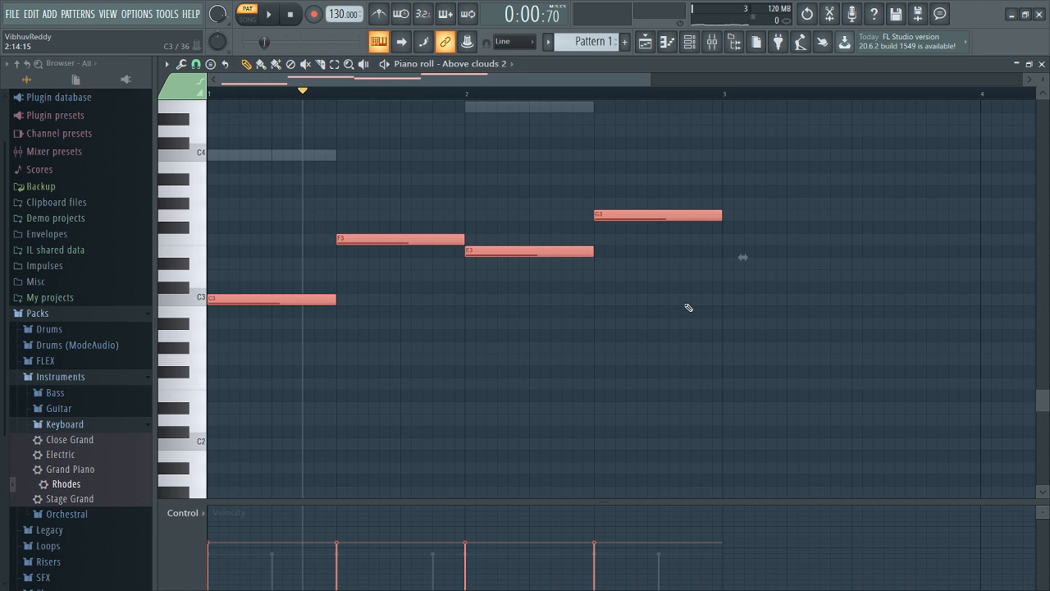
{"action": "scroll", "coordinate": [689, 307], "scroll_direction": "down", "scroll_amount": 1, "text": "alt"}
{"action": "key", "text": "space"}
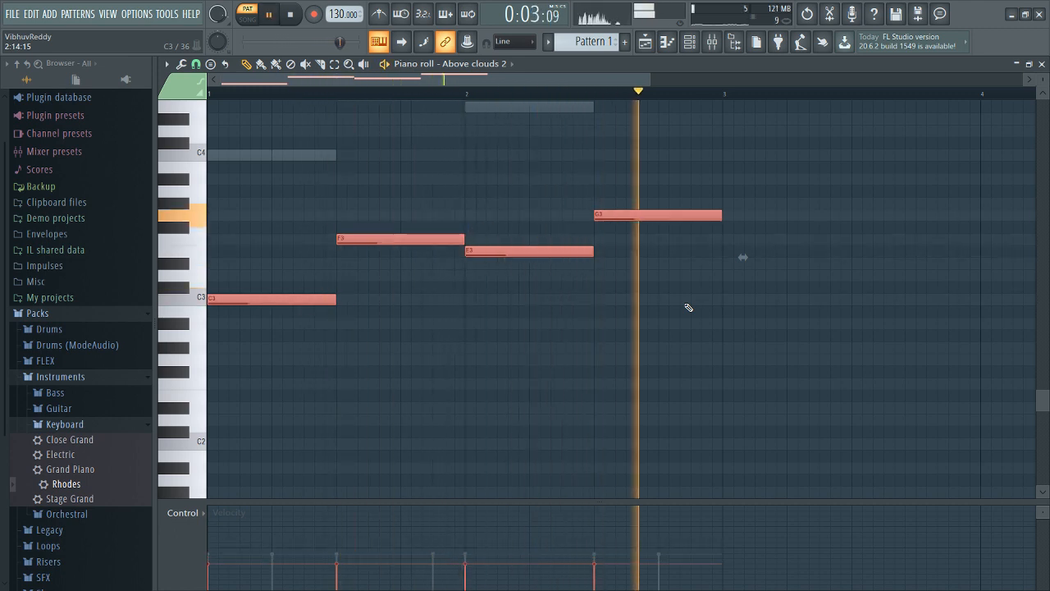
{"action": "scroll", "coordinate": [689, 307], "scroll_direction": "up", "scroll_amount": 5, "text": "alt"}
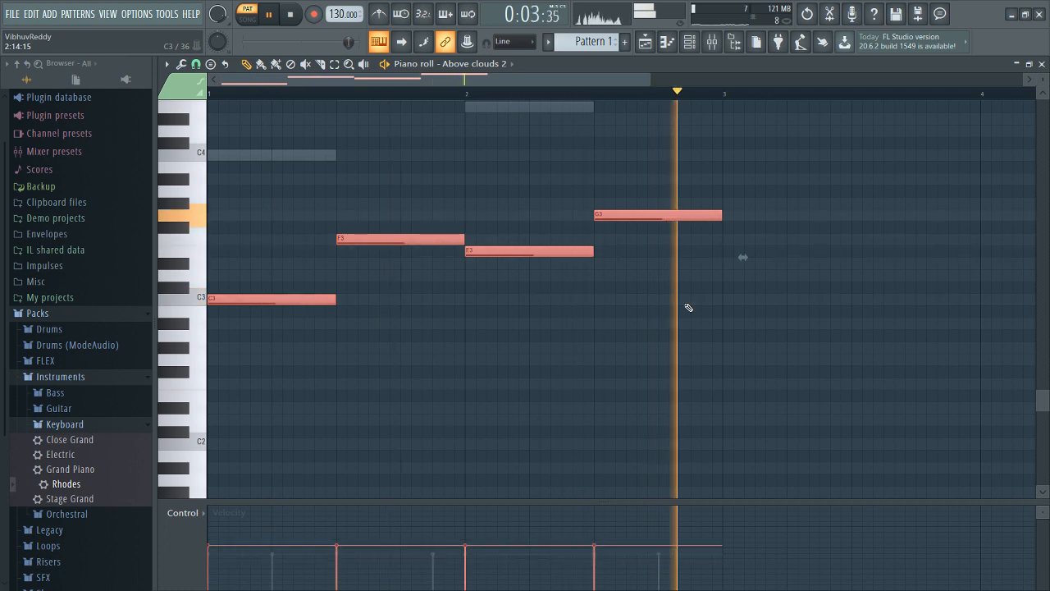
- Move the four Above clouds 2 notes up one octave to C4, F4, E4 and G4, and stop playback in the playlist view
{"action": "scroll", "coordinate": [569, 286], "scroll_direction": "up", "scroll_amount": 3}
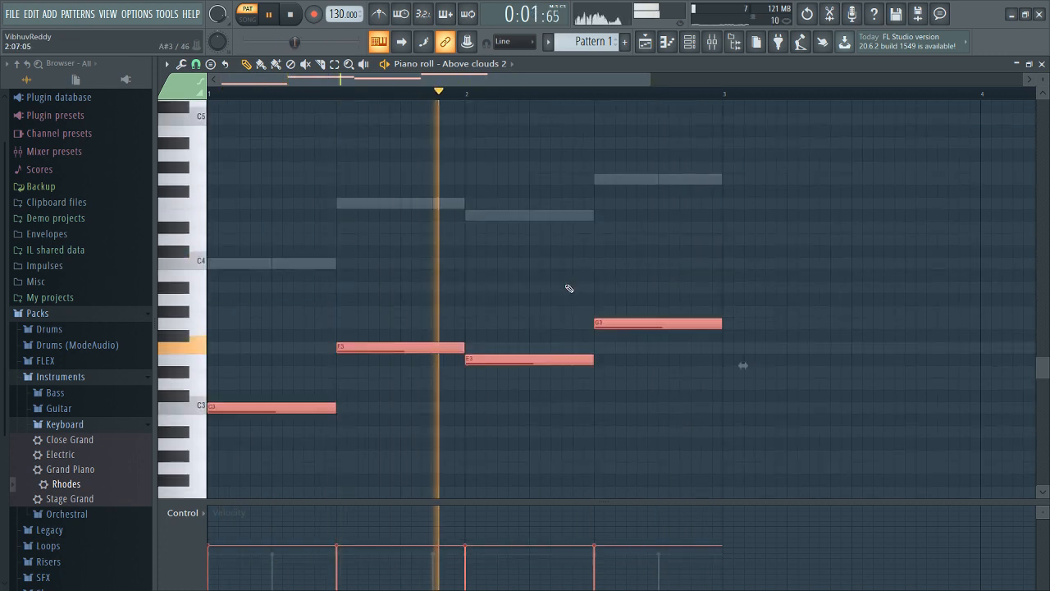
{"action": "left_click_drag", "start_coordinate": [382, 345], "coordinate": [365, 202]}
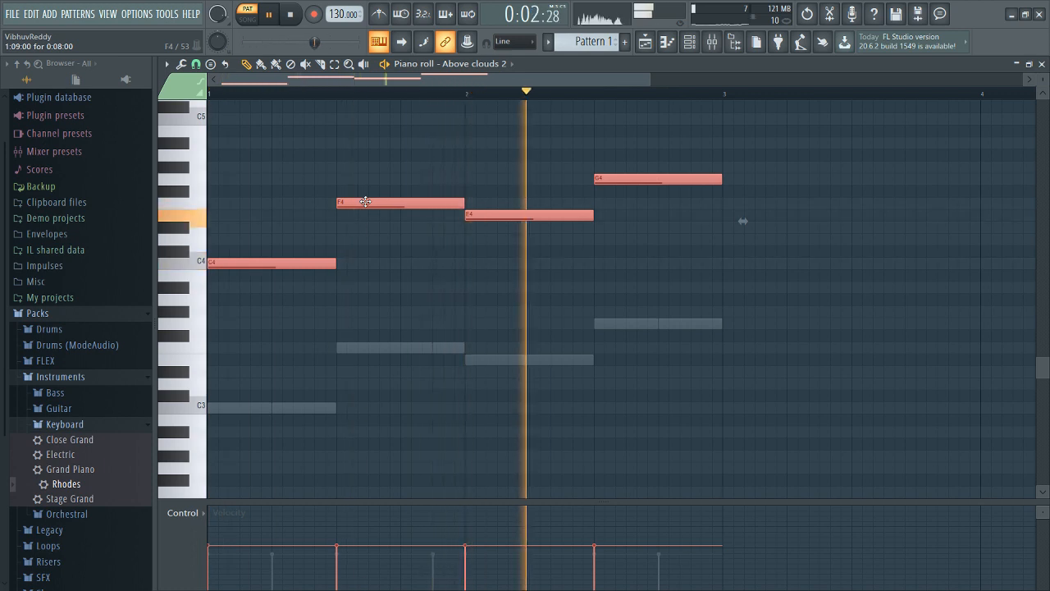
{"action": "left_click_drag", "start_coordinate": [362, 202], "coordinate": [329, 149]}
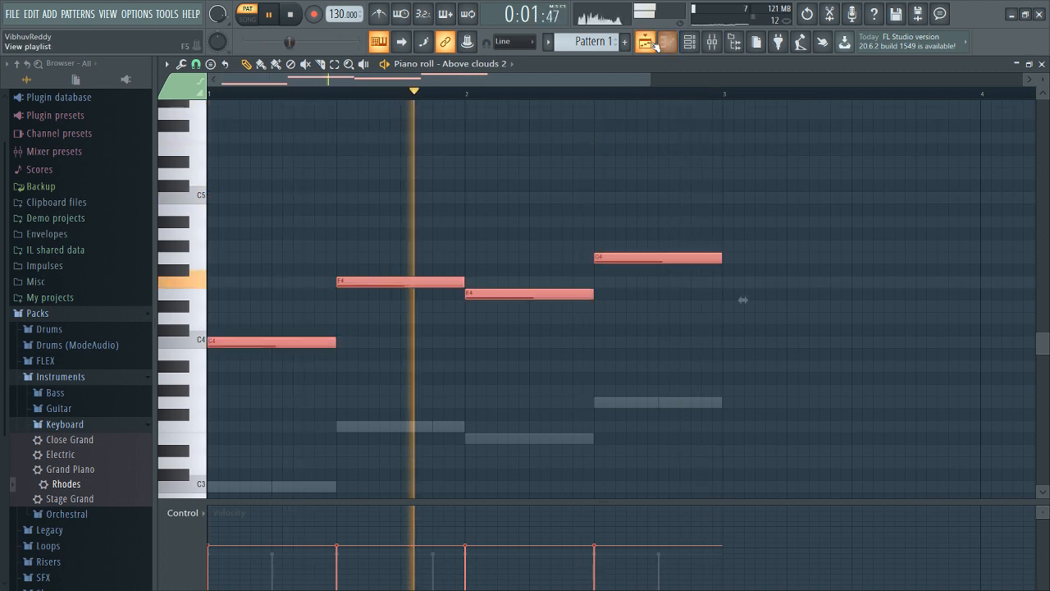
{"action": "key", "text": "F5"}
{"action": "key", "text": "space"}
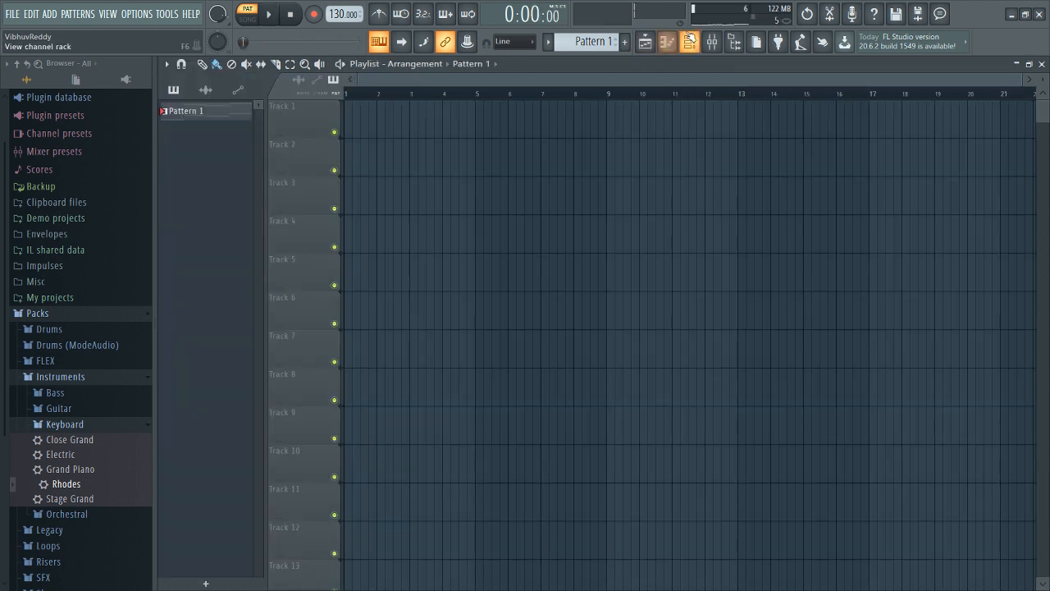
- Show the channel rack and look through the Soundfonts and Packs folders, including Legacy drums and instruments, for drum sounds
{"action": "left_click", "coordinate": [688, 38]}
{"action": "left_click", "coordinate": [35, 313]}
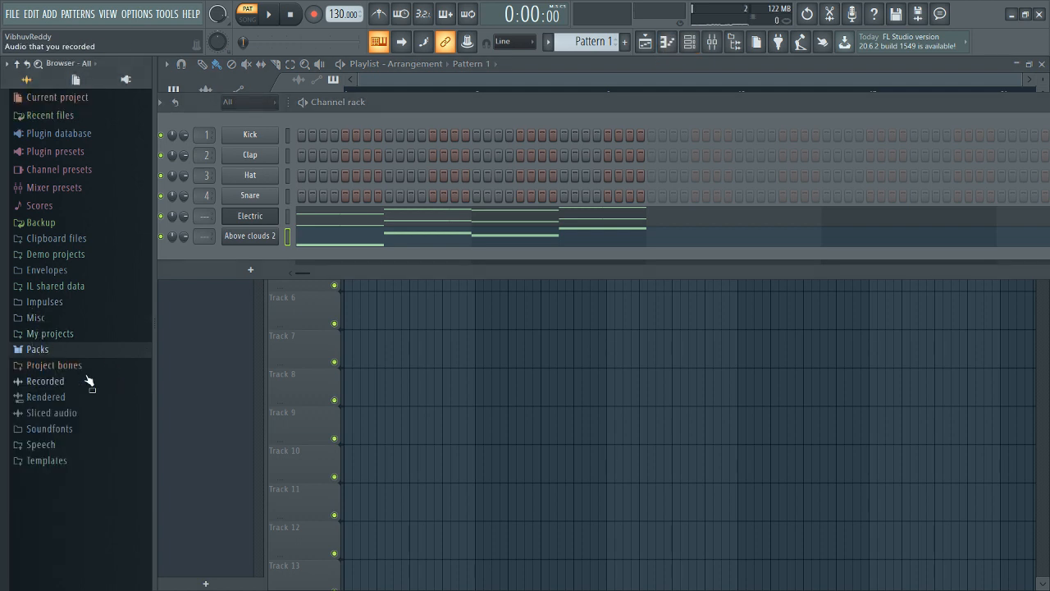
{"action": "left_click", "coordinate": [45, 430]}
{"action": "left_click", "coordinate": [61, 444]}
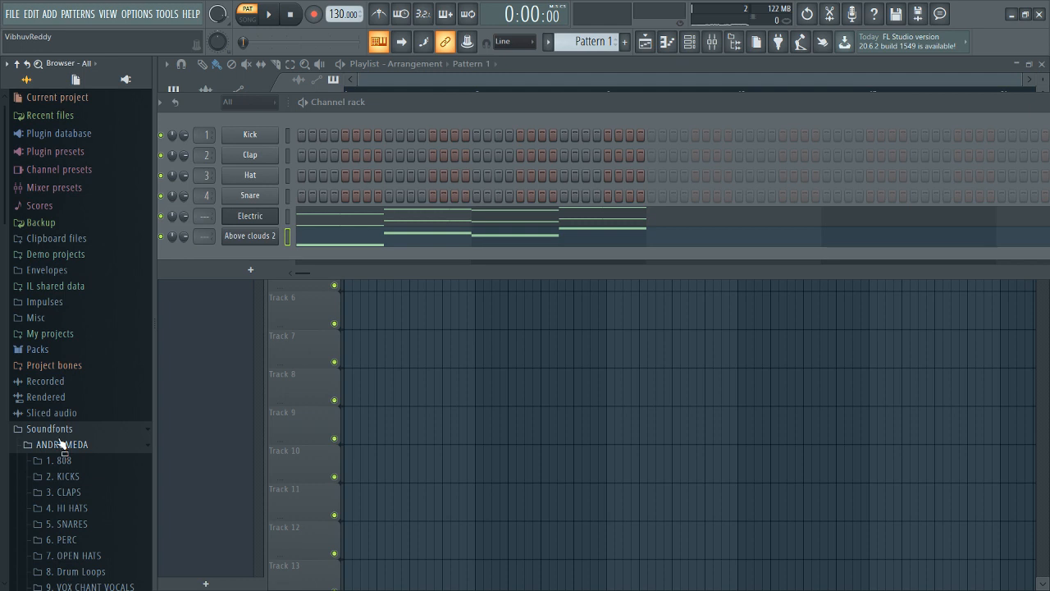
{"action": "left_click", "coordinate": [37, 350]}
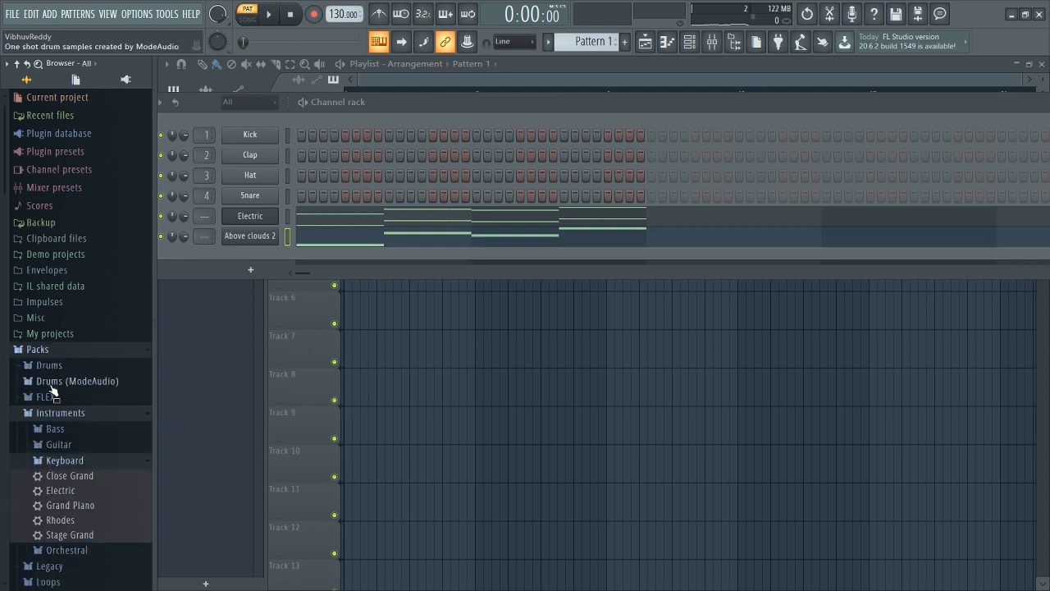
{"action": "left_click", "coordinate": [91, 416]}
{"action": "left_click", "coordinate": [90, 429]}
{"action": "scroll", "coordinate": [82, 447], "scroll_direction": "down", "scroll_amount": 3}
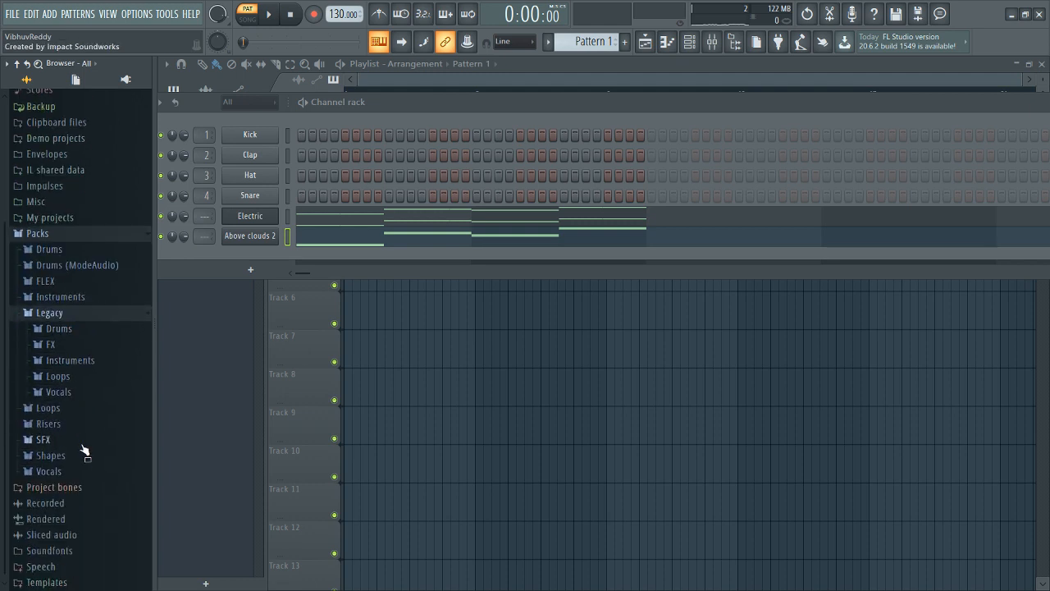
{"action": "left_click", "coordinate": [82, 366]}
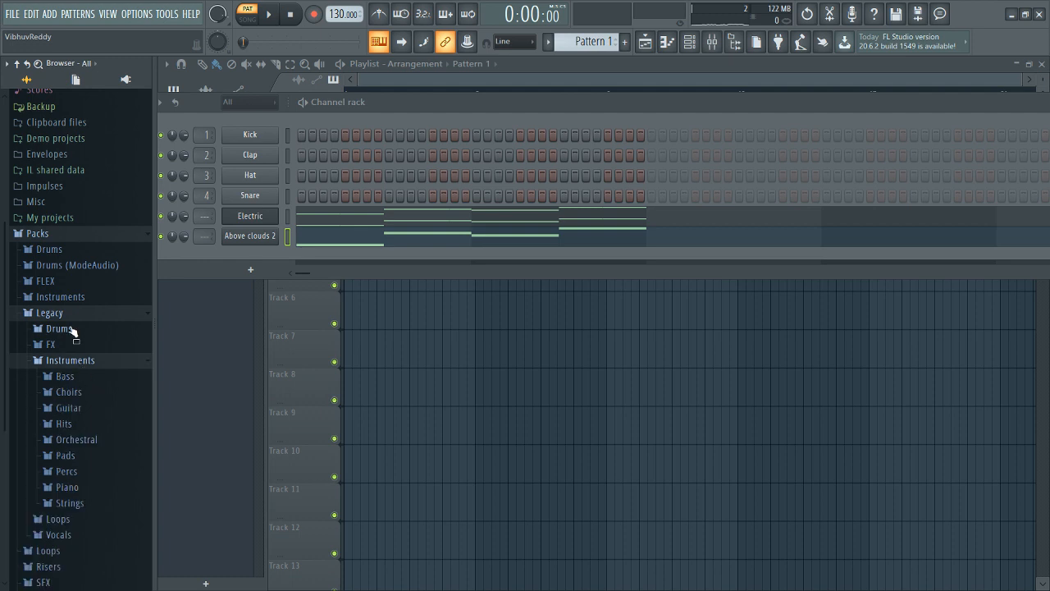
{"action": "left_click", "coordinate": [72, 328]}
{"action": "left_click", "coordinate": [63, 359]}
{"action": "left_click", "coordinate": [68, 344]}
{"action": "left_click", "coordinate": [68, 250]}
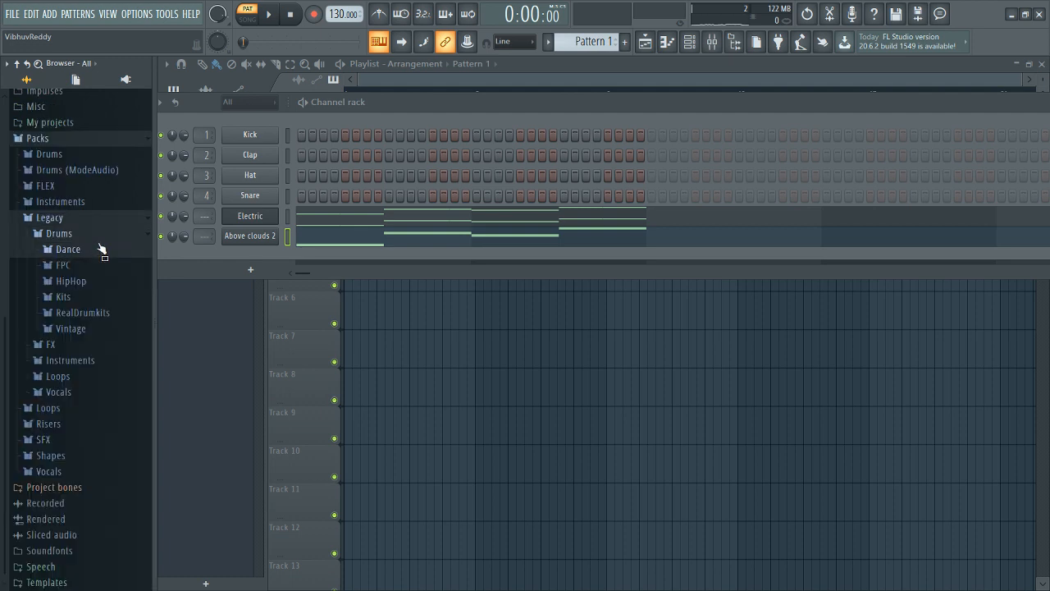
{"action": "left_click", "coordinate": [105, 218]}
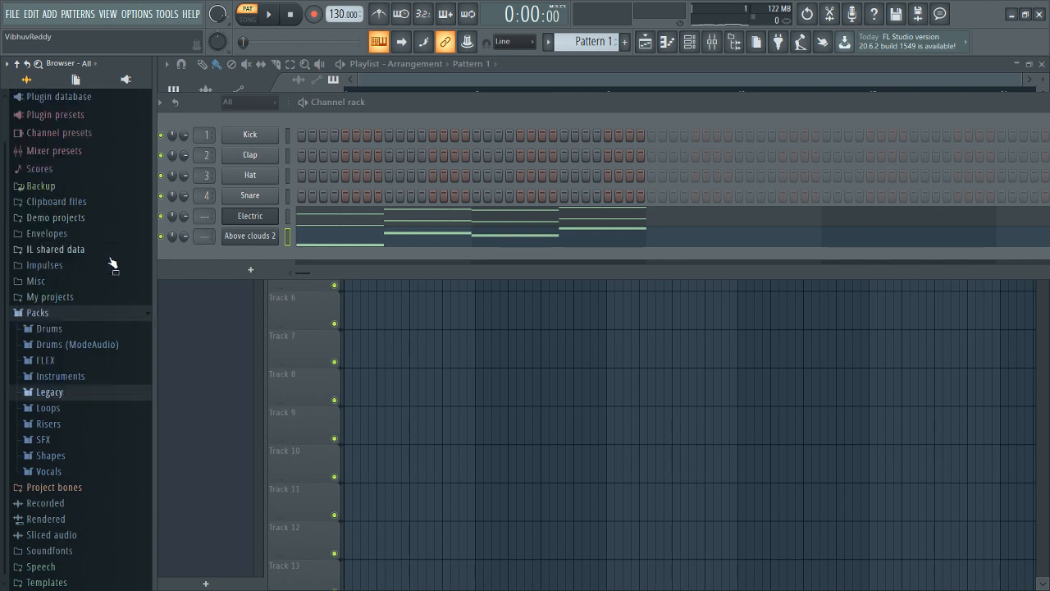
- Preview hi-hat samples 1 to 6 in the ANDROMEDA soundfont kit and look into its Drum Loops folder
{"action": "left_click", "coordinate": [43, 555]}
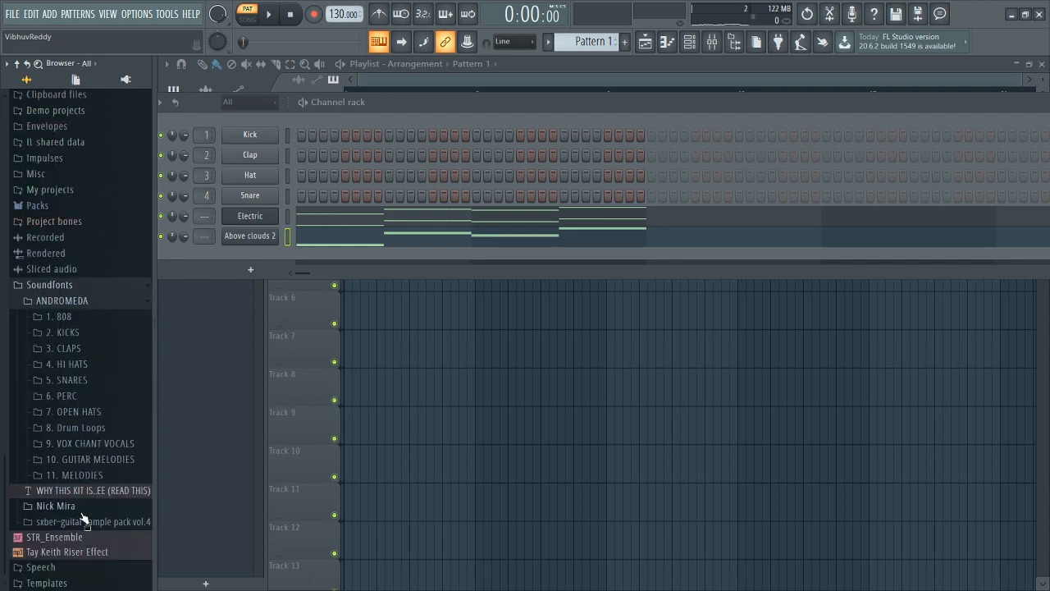
{"action": "left_click", "coordinate": [90, 362]}
{"action": "left_click", "coordinate": [99, 378]}
{"action": "left_click", "coordinate": [99, 394]}
{"action": "left_click", "coordinate": [100, 408]}
{"action": "left_click", "coordinate": [103, 423]}
{"action": "left_click", "coordinate": [105, 438]}
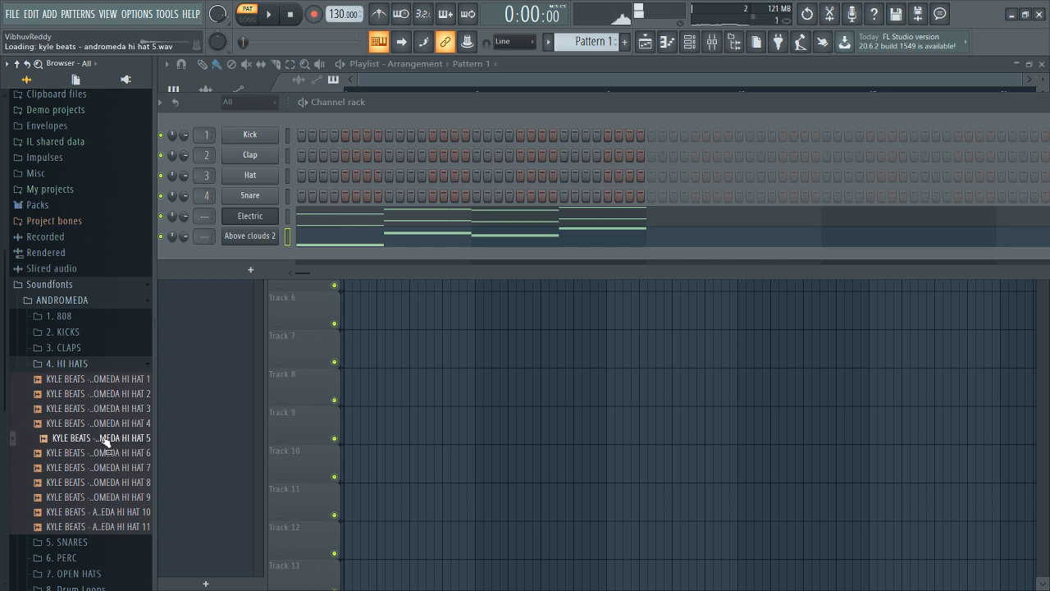
{"action": "left_click", "coordinate": [102, 452]}
{"action": "scroll", "coordinate": [100, 461], "scroll_direction": "down", "scroll_amount": 3}
{"action": "left_click", "coordinate": [99, 466]}
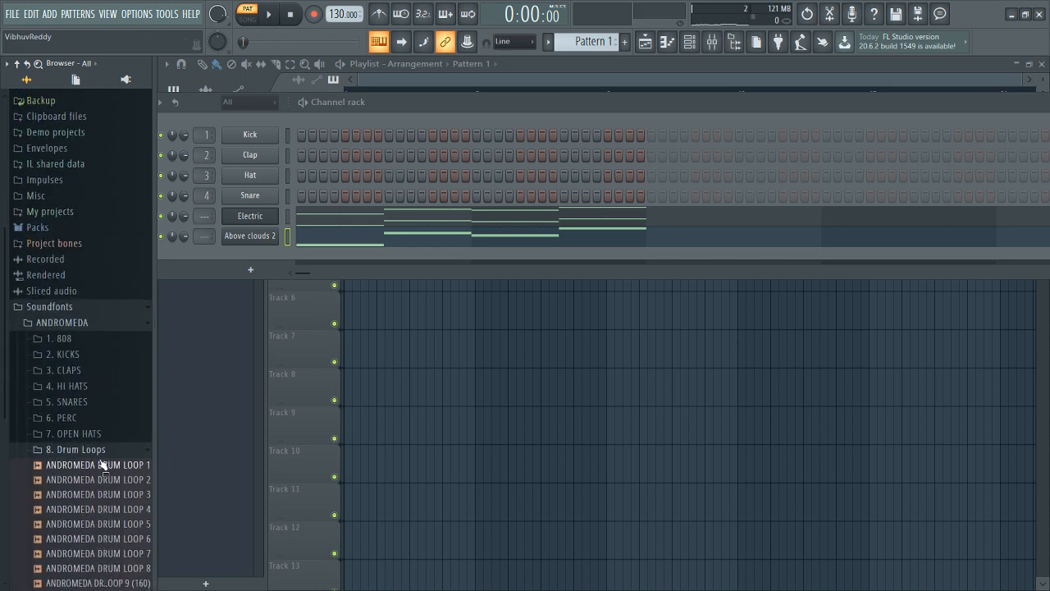
- Load ANDROMEDA HI HAT 7 into the Hat channel, fill every second step, and play the pattern
{"action": "left_click", "coordinate": [99, 386]}
{"action": "left_click", "coordinate": [93, 489]}
{"action": "left_click", "coordinate": [93, 504]}
{"action": "left_click_drag", "start_coordinate": [93, 489], "coordinate": [198, 366]}
{"action": "left_click_drag", "start_coordinate": [255, 167], "coordinate": [263, 172]}
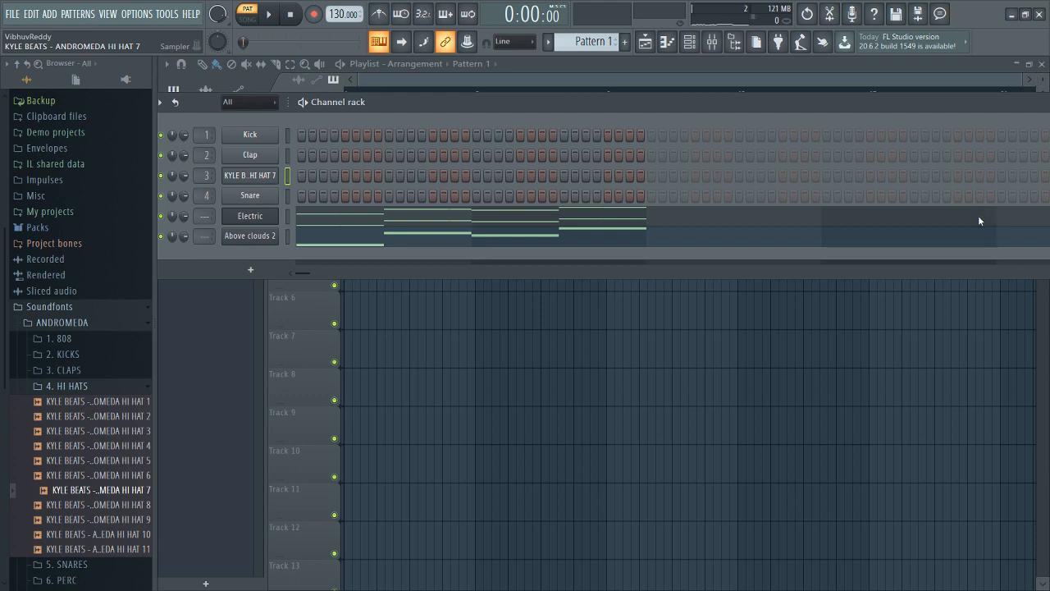
{"action": "key", "text": "space"}
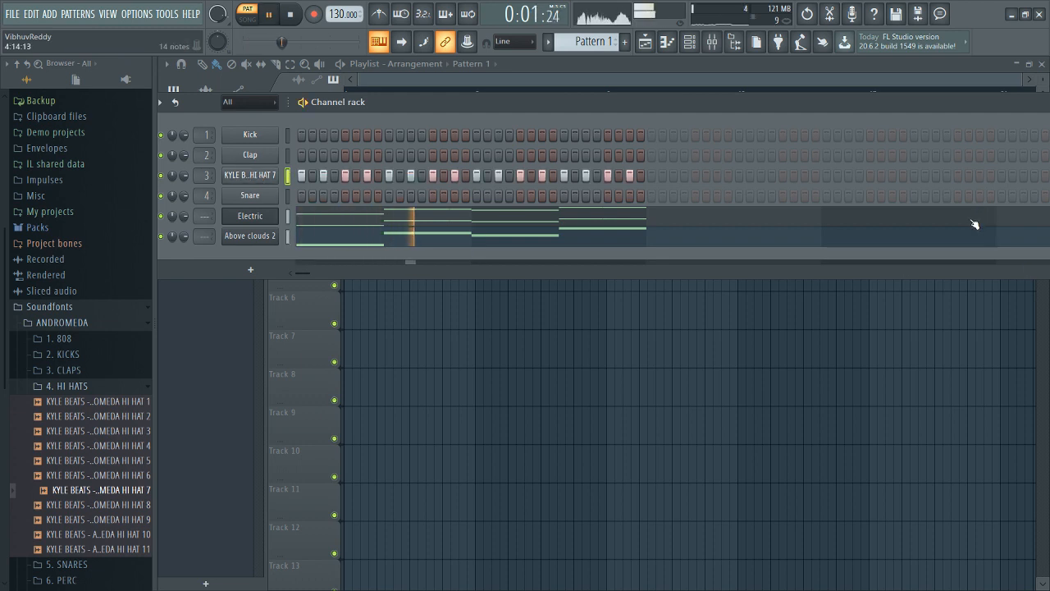
- Replace the hi-hat channel's sample with ANDROMEDA HI HAT 8 and listen to the pattern
{"action": "left_click", "coordinate": [74, 505]}
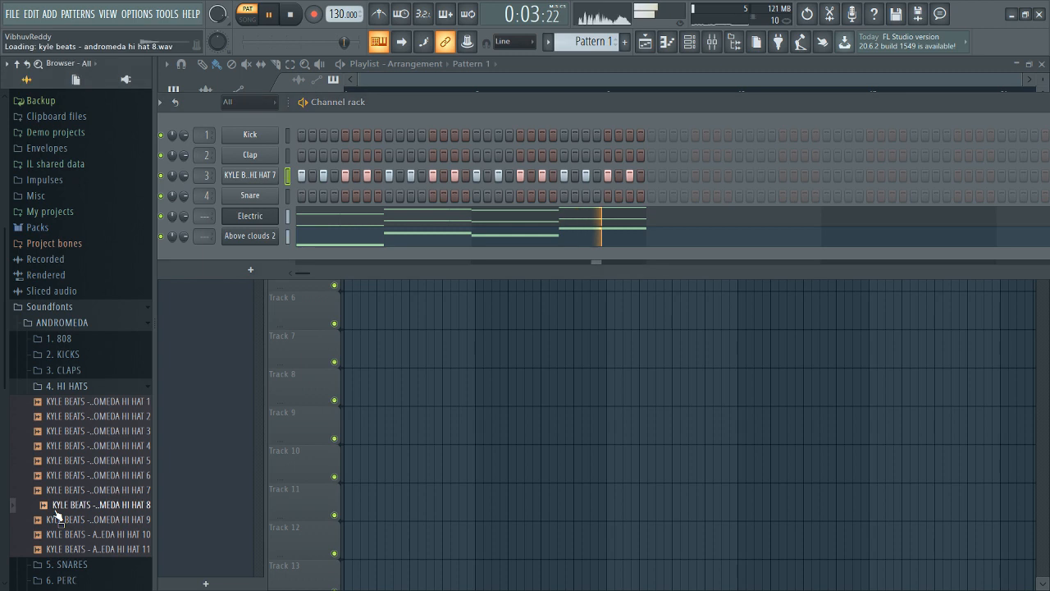
{"action": "left_click_drag", "start_coordinate": [73, 504], "coordinate": [258, 183]}
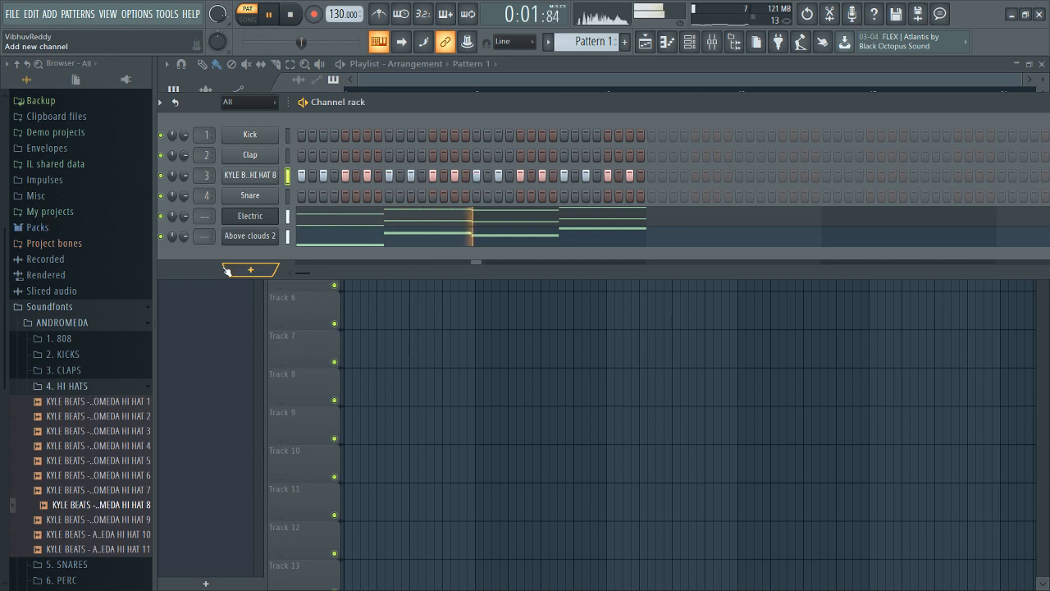
{"action": "key", "text": "space"}
{"action": "key", "text": "space"}
- Place claps on steps 9, 25 and 29 of the Clap channel
{"action": "left_click", "coordinate": [389, 155]}
{"action": "key", "text": "space"}
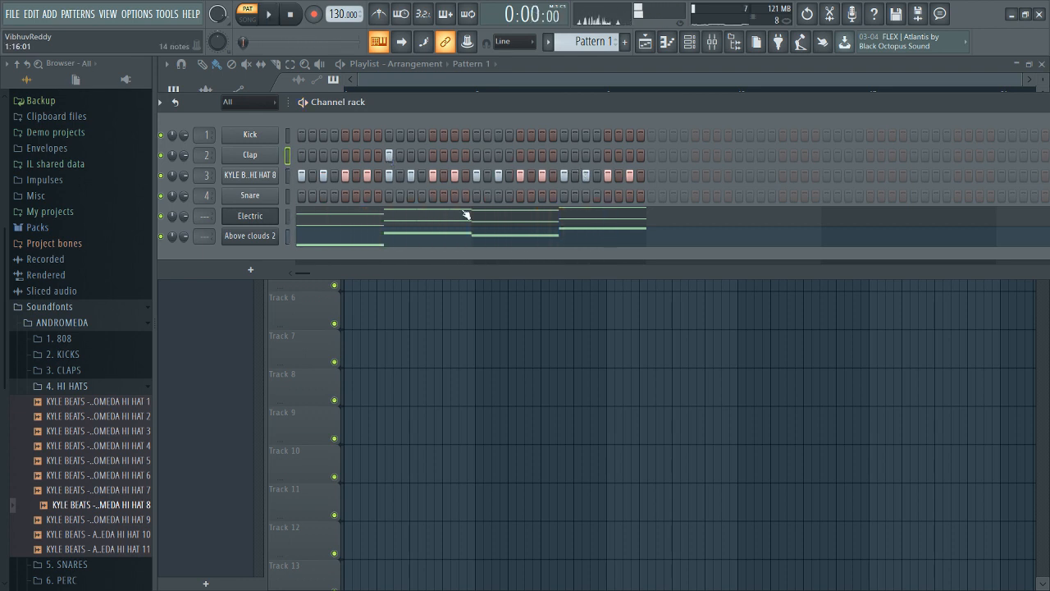
{"action": "left_click", "coordinate": [608, 159]}
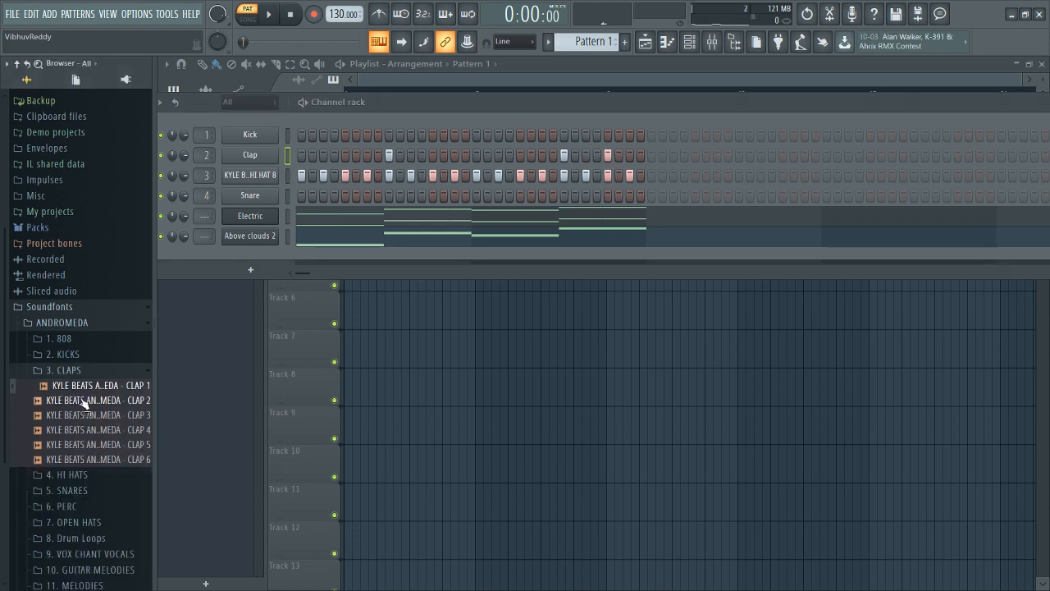
- Preview the ANDROMEDA clap samples, load CLAP 2 into the Clap channel, and play the pattern
{"action": "left_click", "coordinate": [85, 401]}
{"action": "left_click", "coordinate": [84, 416]}
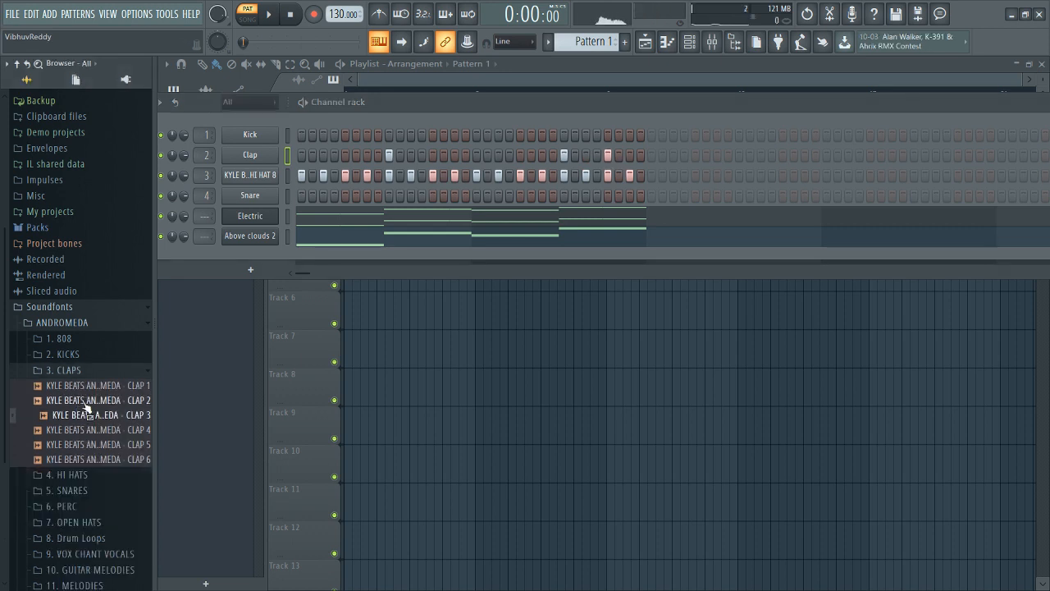
{"action": "left_click_drag", "start_coordinate": [86, 404], "coordinate": [148, 359]}
{"action": "left_click_drag", "start_coordinate": [248, 166], "coordinate": [249, 160]}
{"action": "key", "text": "space"}
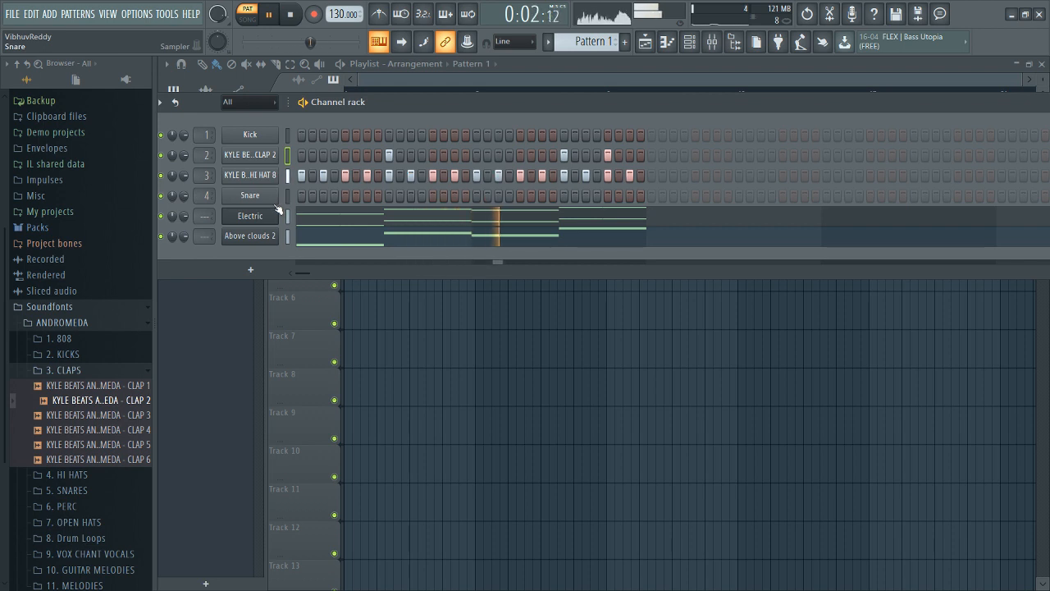
- Preview the ANDROMEDA kick samples and load KICK 3 into the Kick channel
{"action": "key", "text": "space"}
{"action": "left_click", "coordinate": [107, 355]}
{"action": "left_click", "coordinate": [92, 370]}
{"action": "left_click_drag", "start_coordinate": [90, 399], "coordinate": [87, 396]}
{"action": "left_click", "coordinate": [90, 414]}
{"action": "left_click", "coordinate": [88, 427]}
{"action": "left_click", "coordinate": [88, 413]}
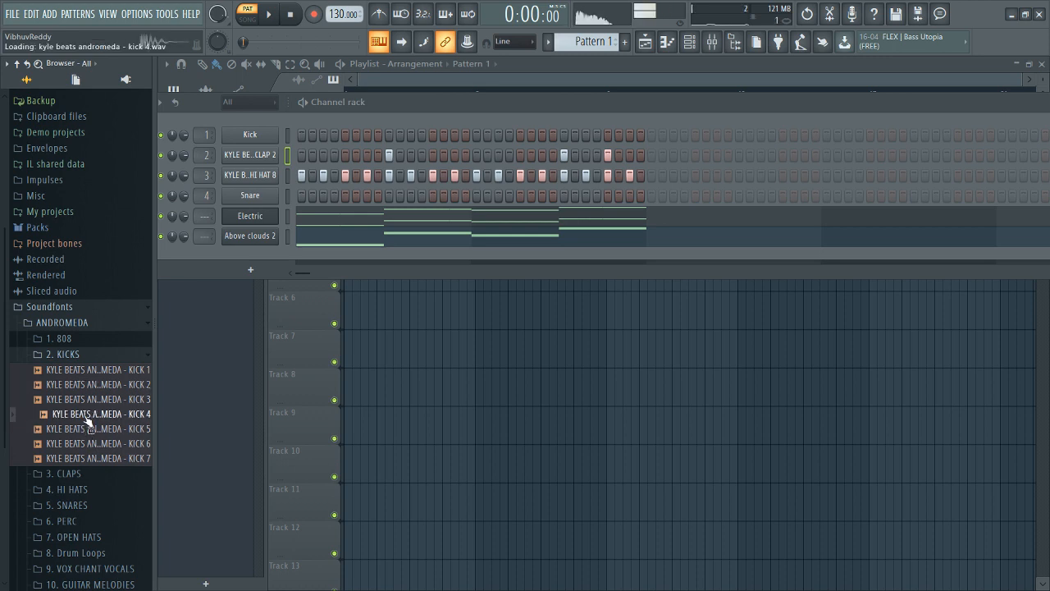
{"action": "left_click_drag", "start_coordinate": [88, 398], "coordinate": [309, 222]}
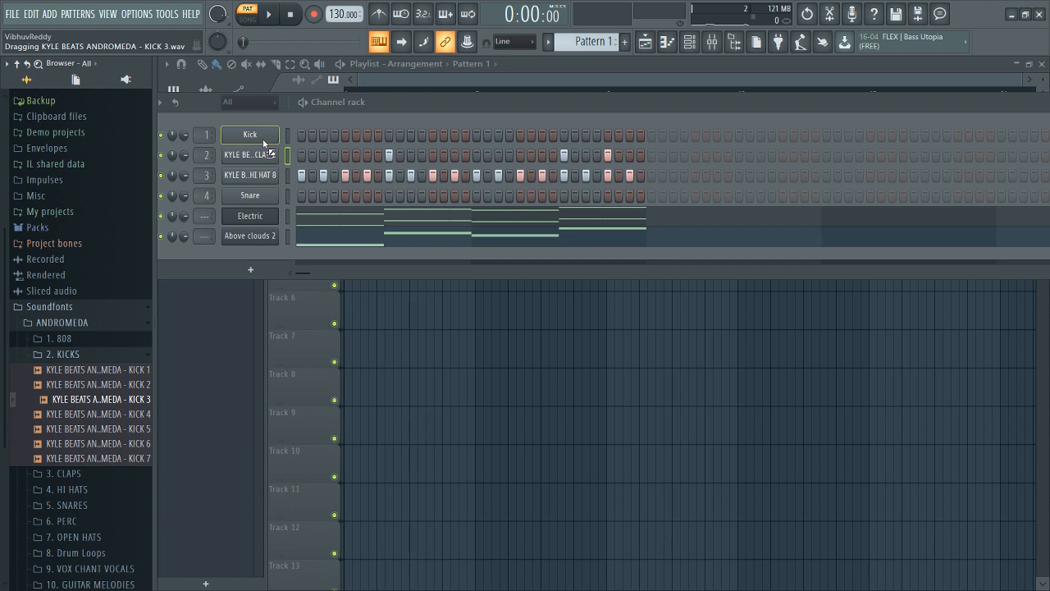
{"action": "left_click_drag", "start_coordinate": [263, 143], "coordinate": [265, 144]}
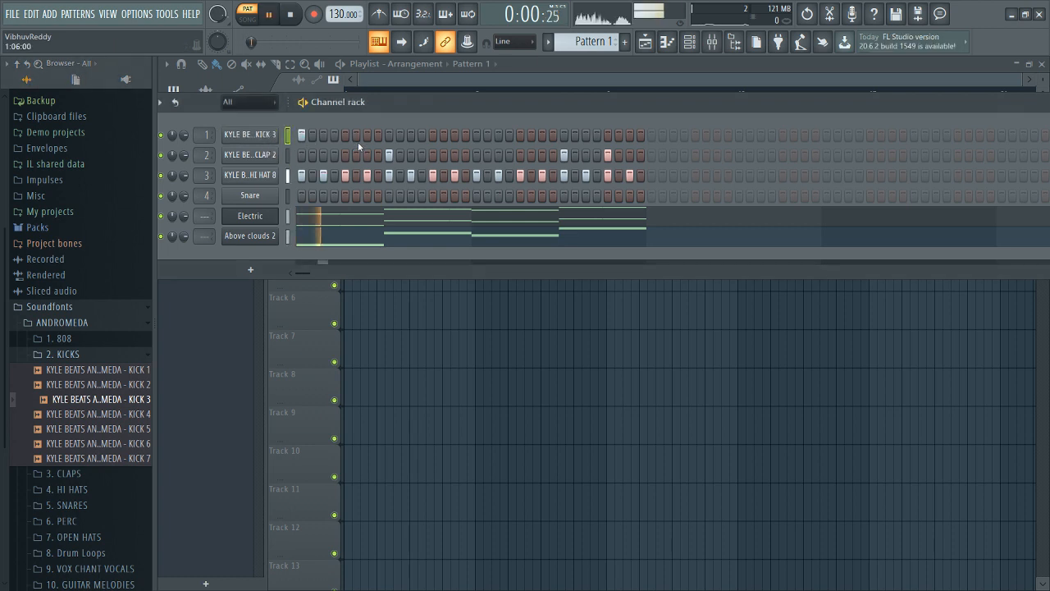
- Place kicks on steps 1, 13 and 17 and remove the clap from step 29 while the pattern plays
{"action": "left_click", "coordinate": [431, 136]}
{"action": "left_click", "coordinate": [477, 134]}
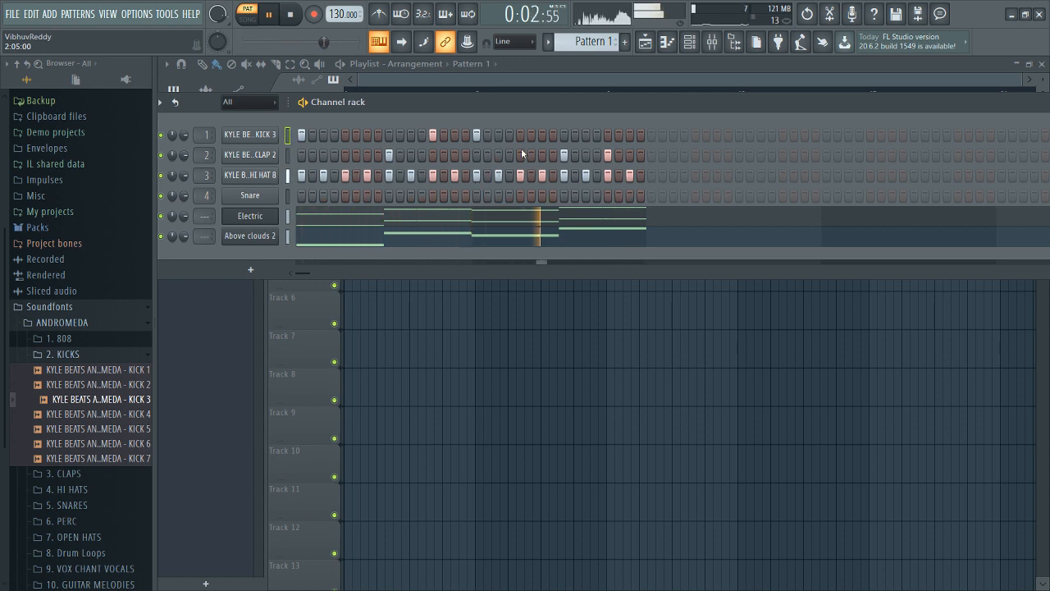
{"action": "left_click", "coordinate": [609, 155]}
{"action": "left_click", "coordinate": [609, 156]}
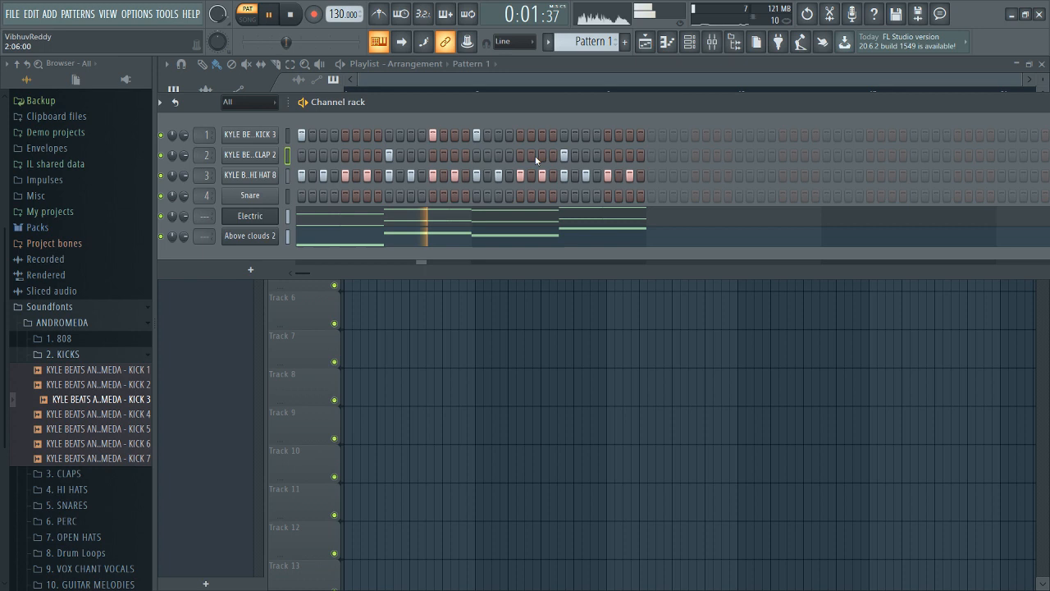
- Add a kick on step 29 and remove the clap from step 21
{"action": "left_click", "coordinate": [608, 134]}
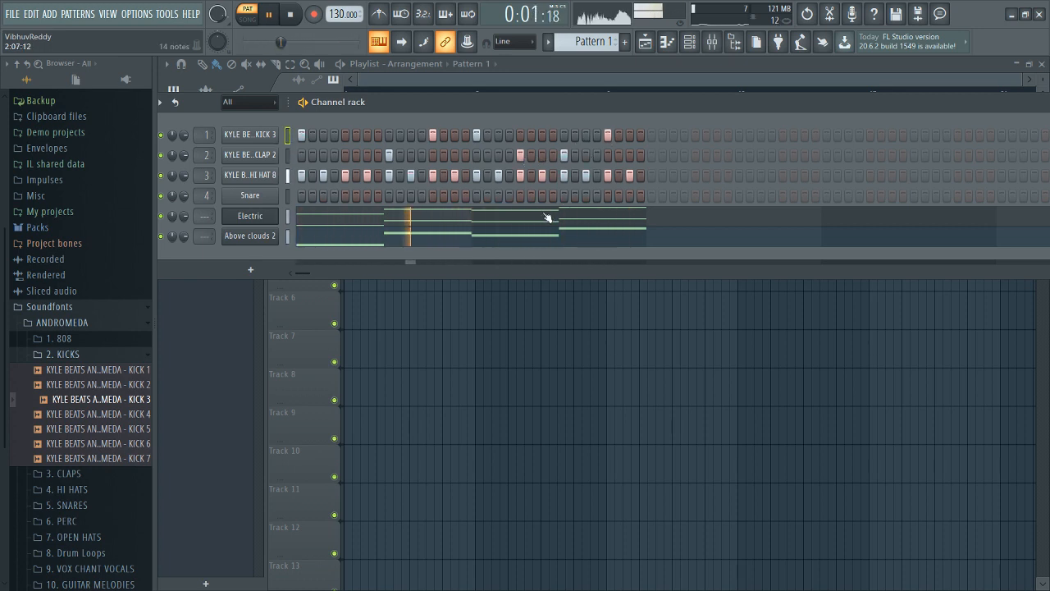
{"action": "left_click", "coordinate": [521, 155]}
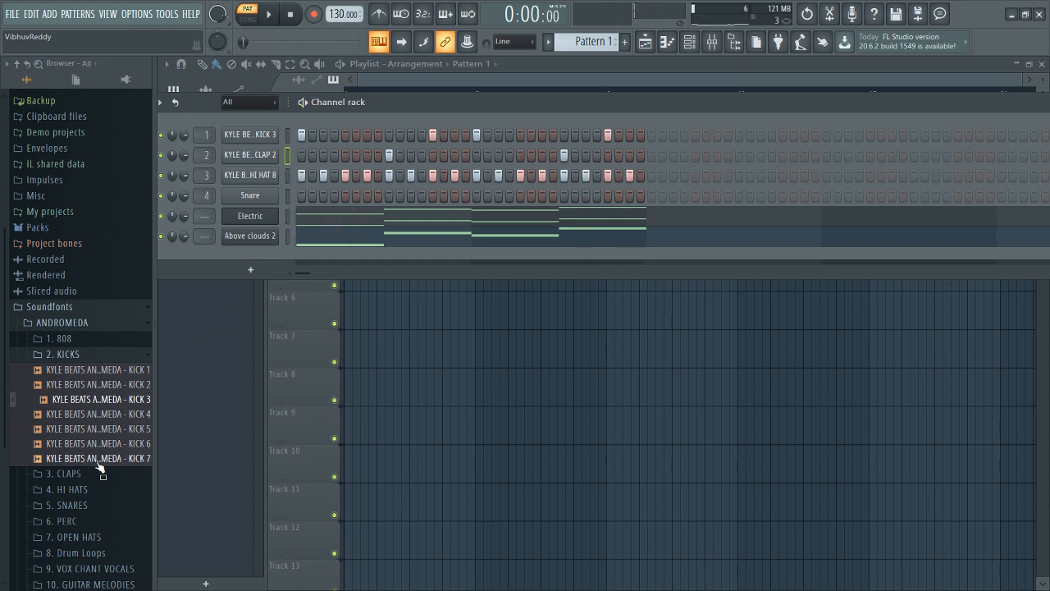
- Load the ANDROMEDA snare sample "ok then" into the Snare channel and place snares on steps 9 and 25
{"action": "left_click", "coordinate": [72, 505]}
{"action": "left_click", "coordinate": [60, 320]}
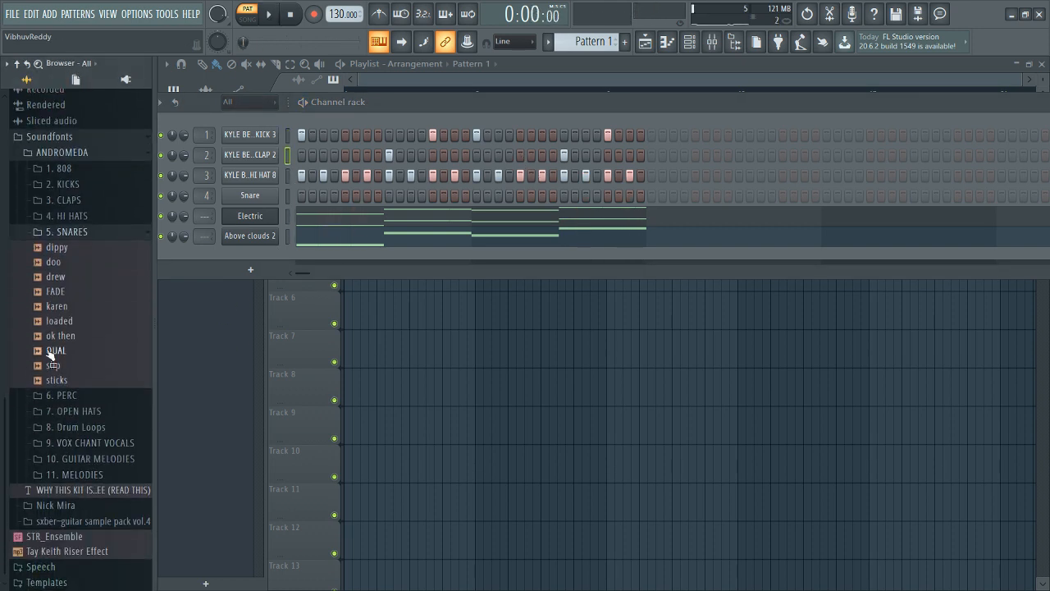
{"action": "left_click_drag", "start_coordinate": [66, 335], "coordinate": [253, 200]}
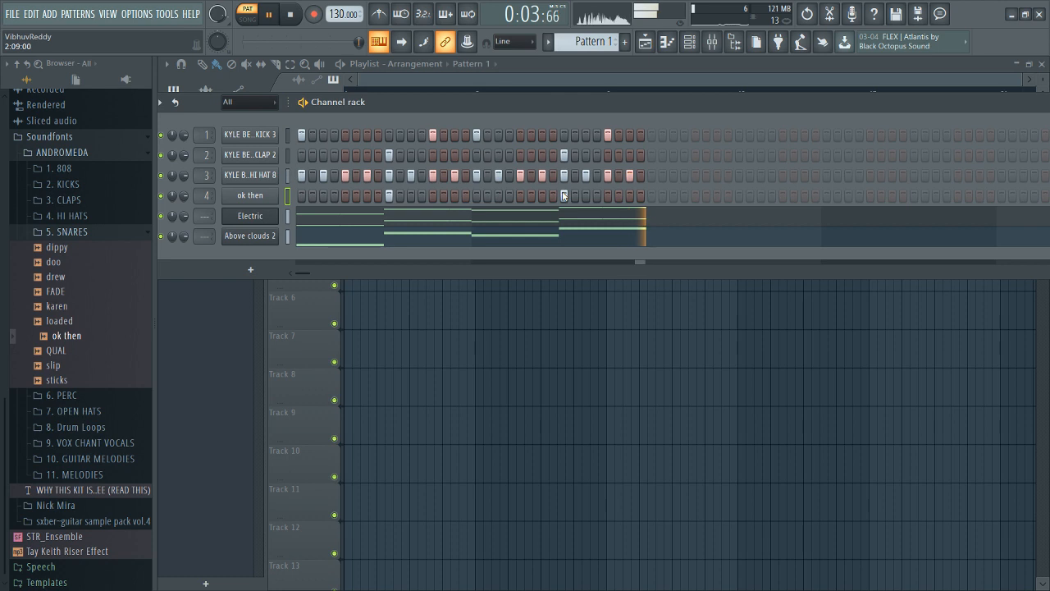
{"action": "key", "text": "space"}
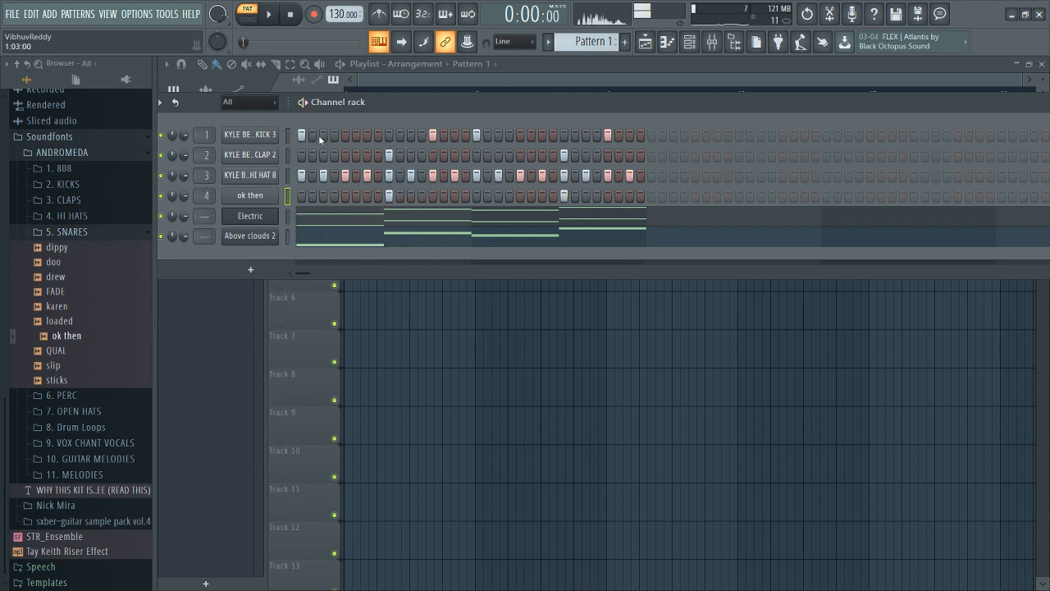
- Add a kick on step 5 and play back the pattern
{"action": "left_click", "coordinate": [342, 135]}
{"action": "key", "text": "space"}
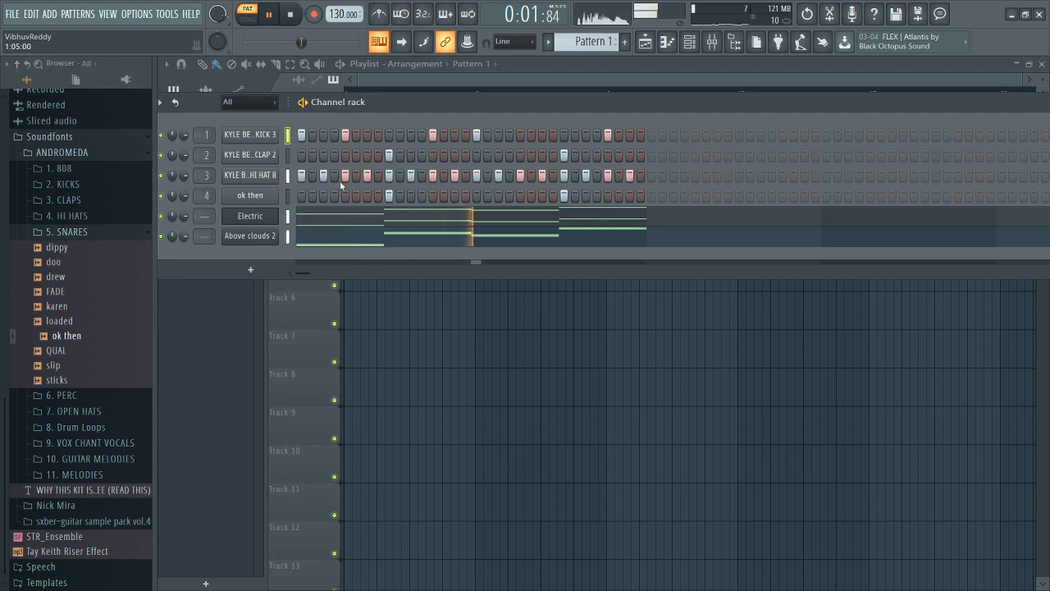
{"action": "scroll", "coordinate": [274, 287], "scroll_direction": "down", "scroll_amount": 1}
{"action": "key", "text": "space"}
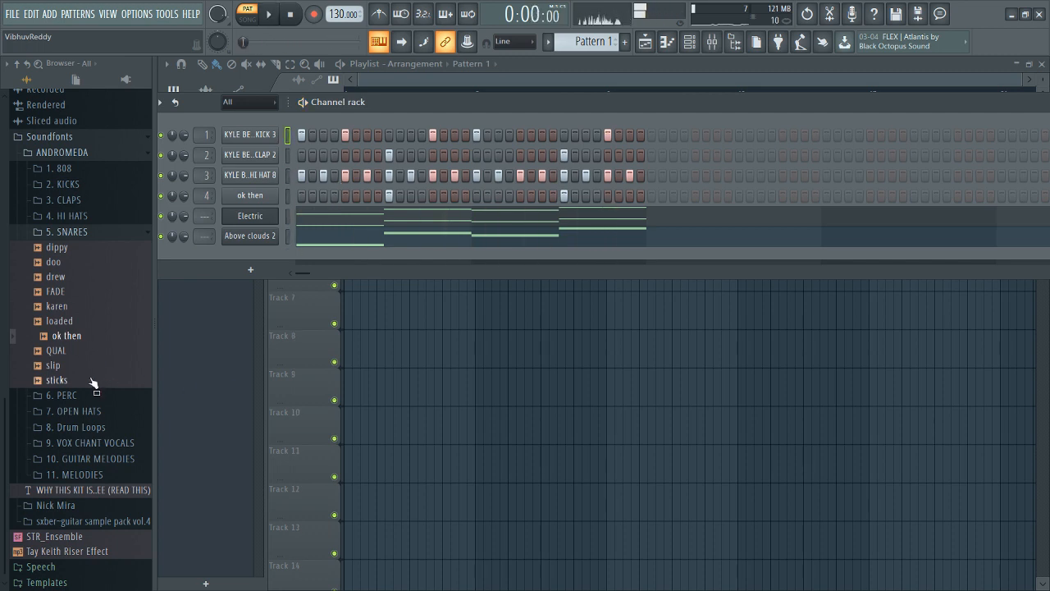
- Preview the first few samples in the ANDROMEDA PERC folder
{"action": "left_click", "coordinate": [89, 396]}
{"action": "left_click", "coordinate": [77, 410]}
{"action": "left_click", "coordinate": [72, 425]}
{"action": "left_click", "coordinate": [68, 440]}
{"action": "left_click", "coordinate": [61, 454]}
- Preview the ANDROMEDA open hats and load OPEN HAT 2 as a new channel above Electric
{"action": "left_click", "coordinate": [78, 559]}
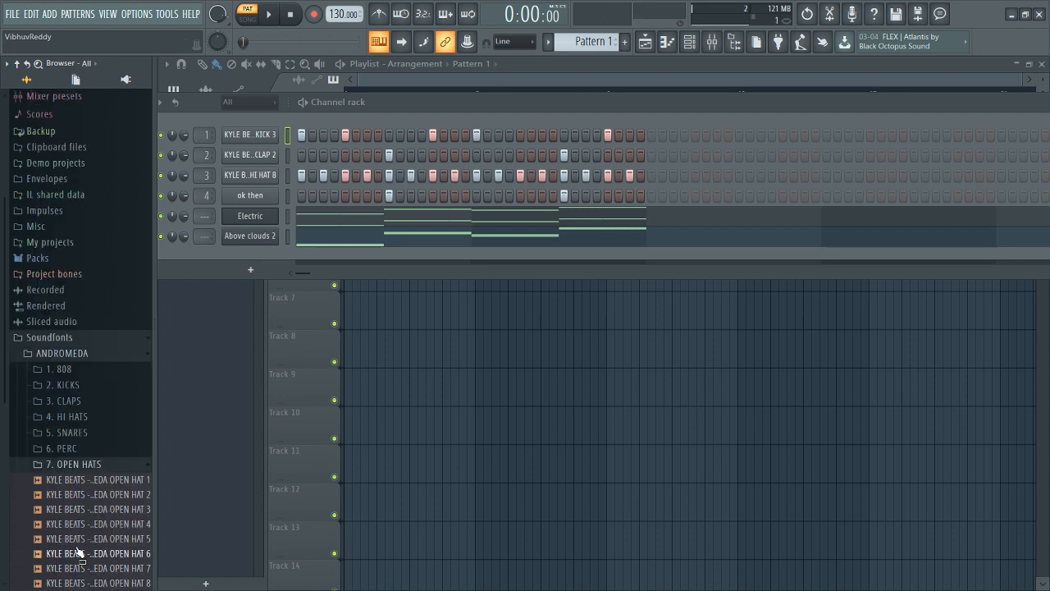
{"action": "left_click", "coordinate": [121, 480]}
{"action": "left_click", "coordinate": [122, 494]}
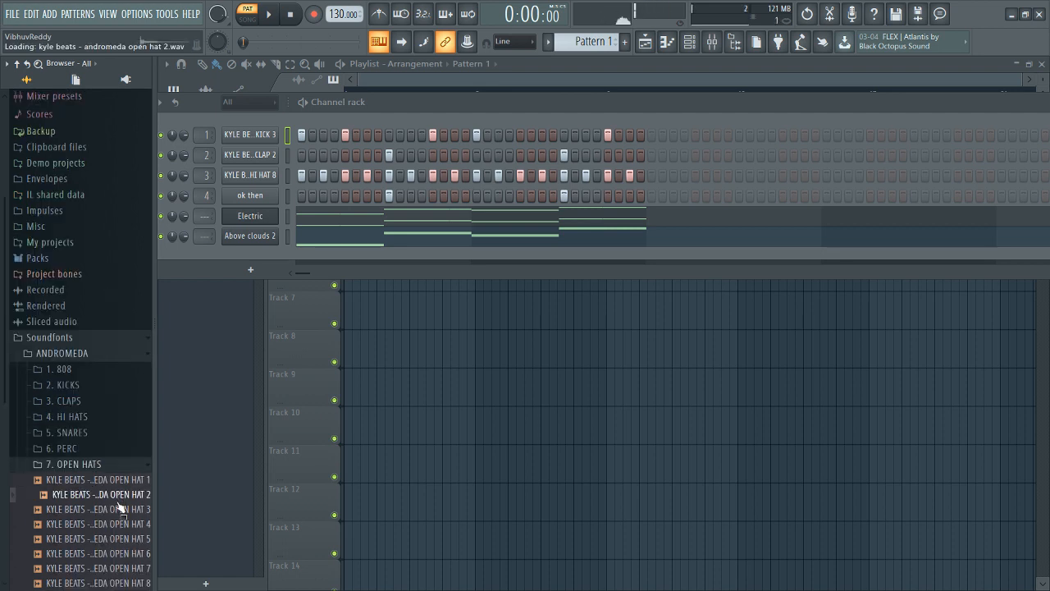
{"action": "left_click_drag", "start_coordinate": [122, 497], "coordinate": [230, 359]}
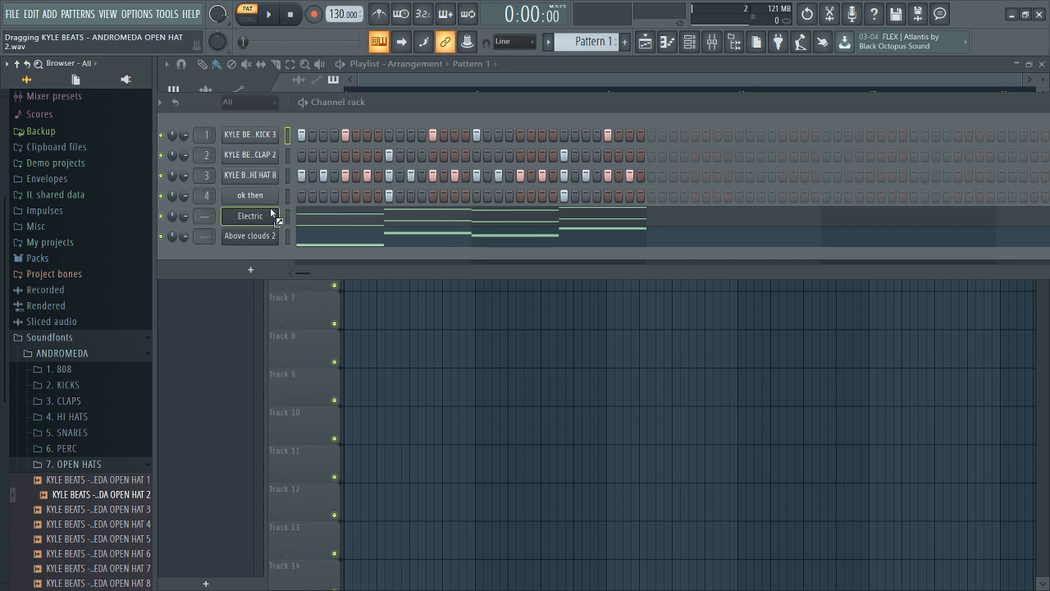
{"action": "left_click_drag", "start_coordinate": [271, 206], "coordinate": [274, 211]}
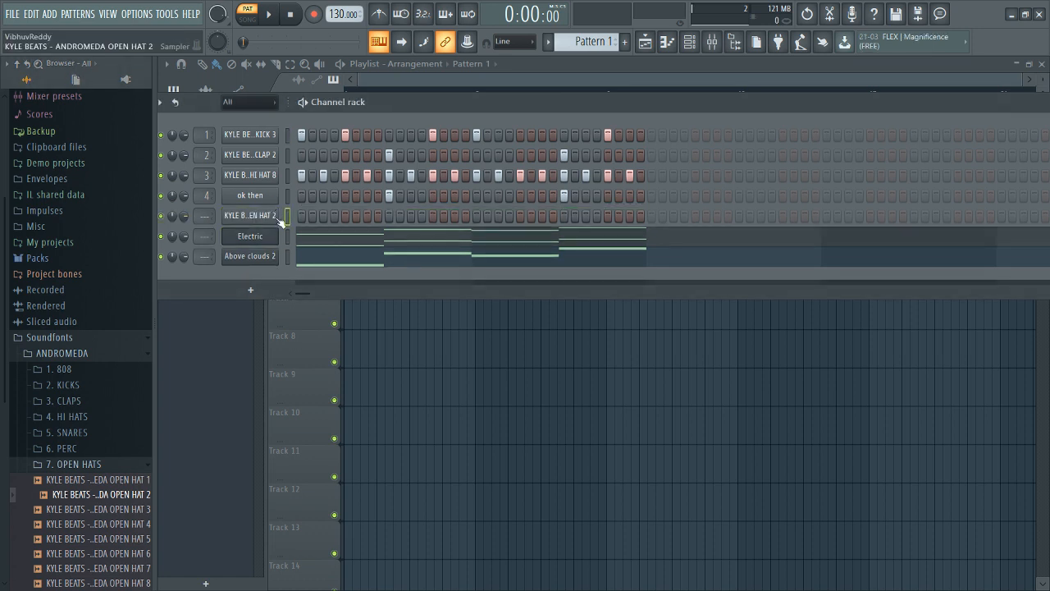
- Place open hats on steps 5, 13, 21 and 29 and listen to the pattern
{"action": "key", "text": "space"}
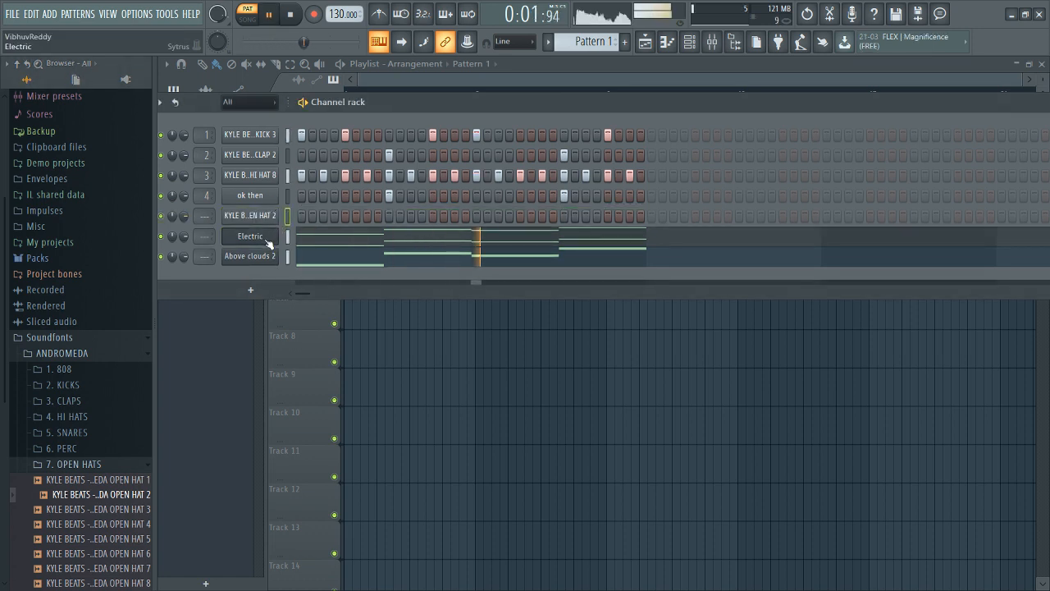
{"action": "left_click", "coordinate": [520, 215]}
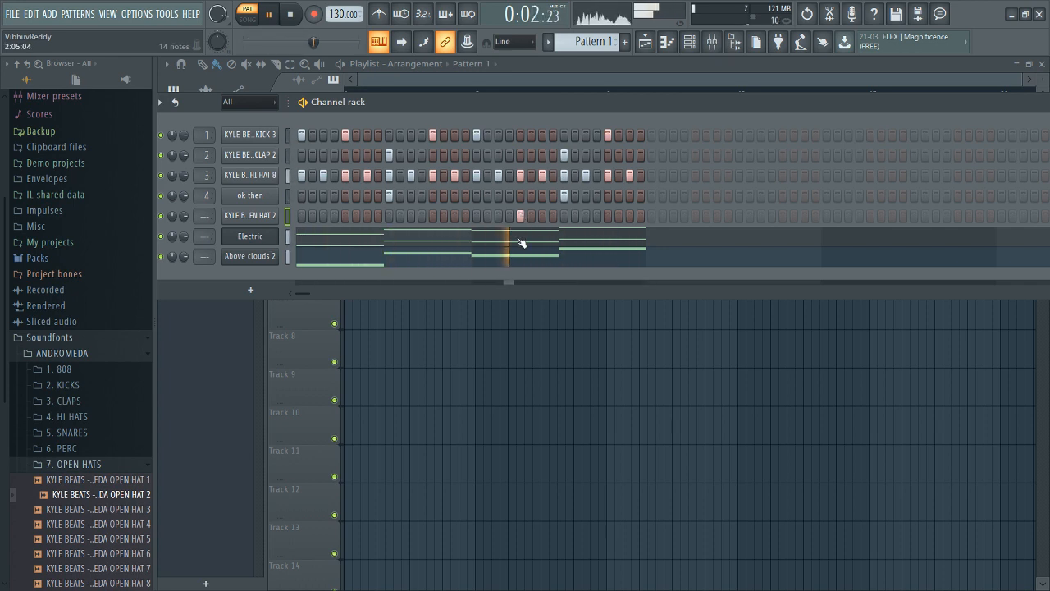
{"action": "left_click", "coordinate": [324, 215]}
{"action": "left_click", "coordinate": [323, 215]}
{"action": "key", "text": "space"}
{"action": "key", "text": "space"}
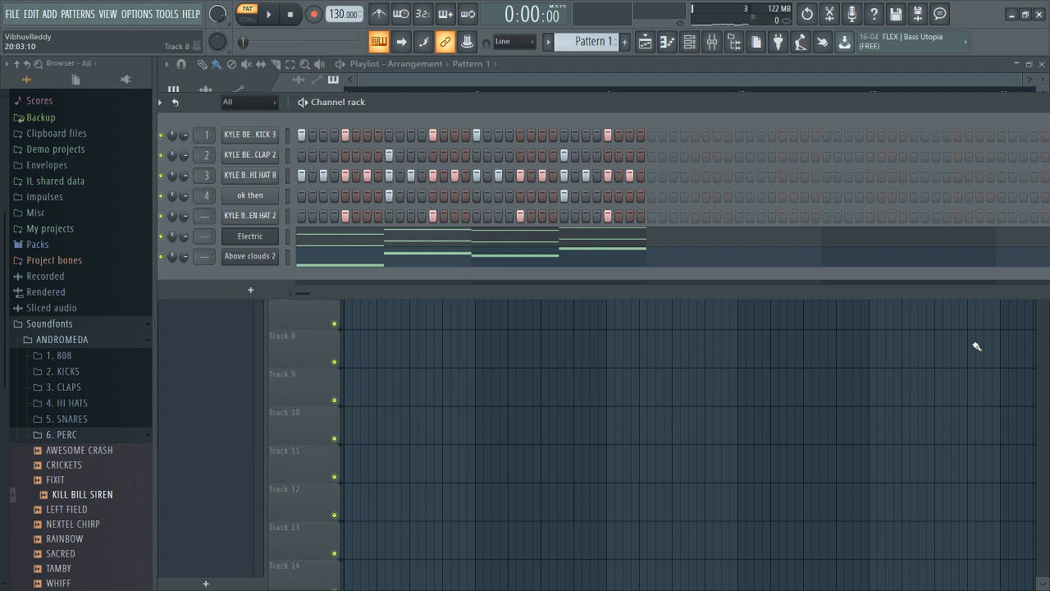
- Collapse the Soundfonts folder, then select all seven channels and route them to mixer tracks 1 to 7
{"action": "left_click", "coordinate": [49, 325]}
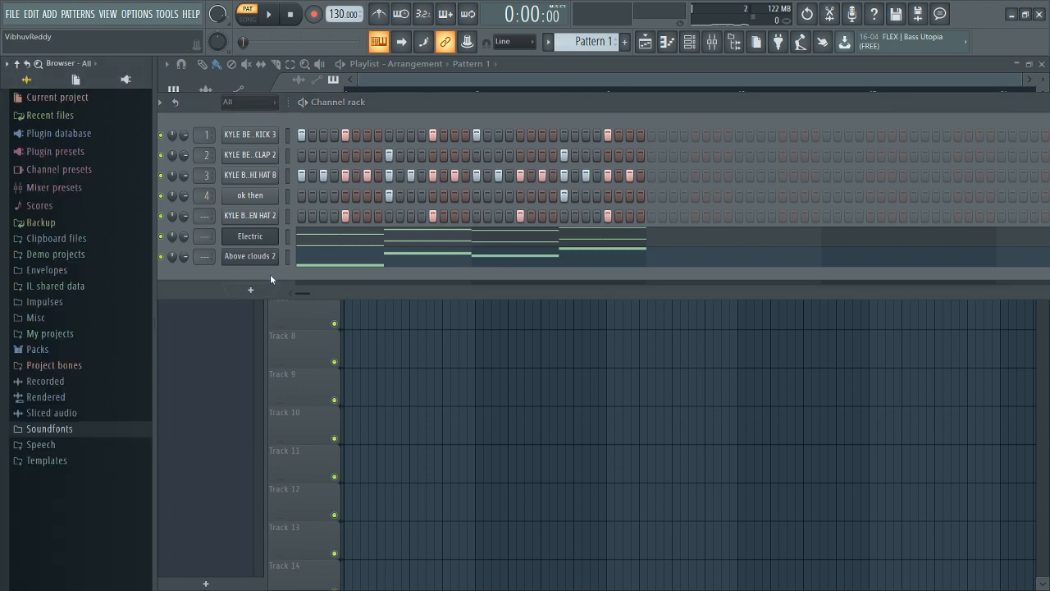
{"action": "left_click", "coordinate": [289, 138]}
{"action": "right_click", "coordinate": [289, 257]}
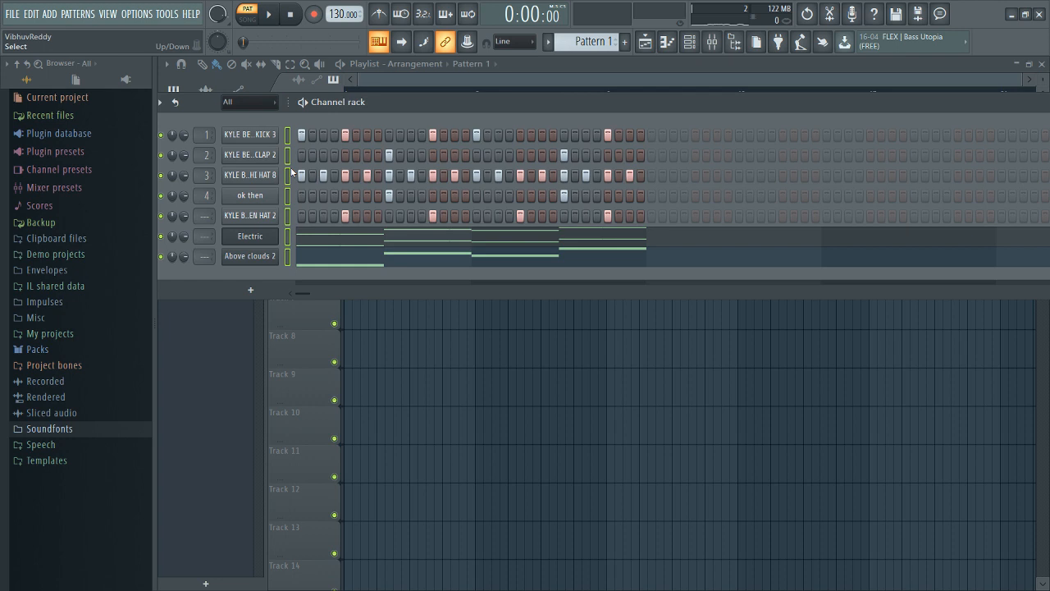
{"action": "key", "text": "ctrl+l"}
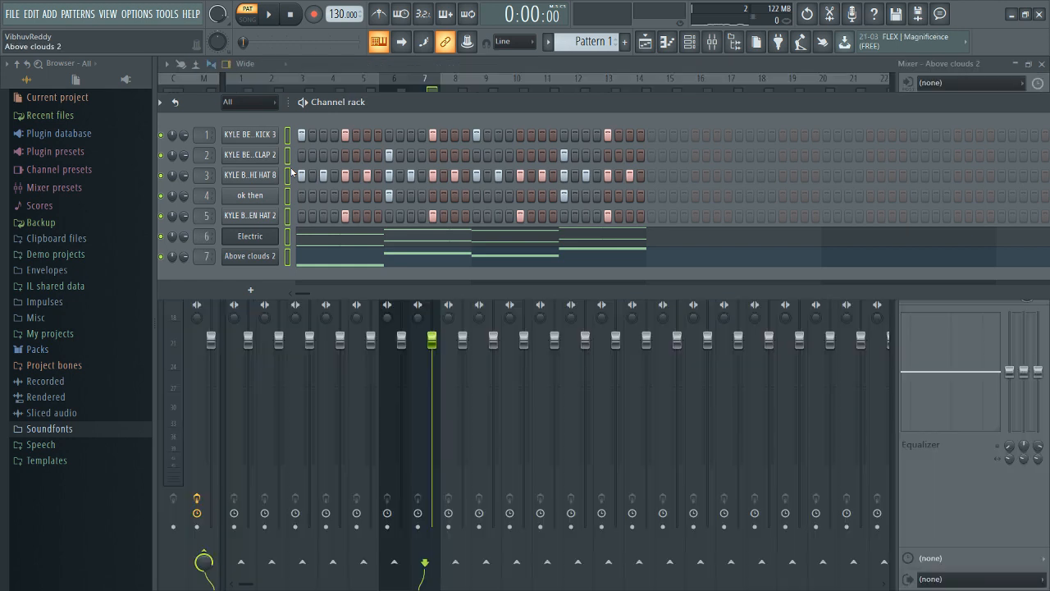
- Bring the mixer to the front and load Fruity Reeverb 2 on the KICK 3 track's first effect slot
{"action": "left_click", "coordinate": [836, 75]}
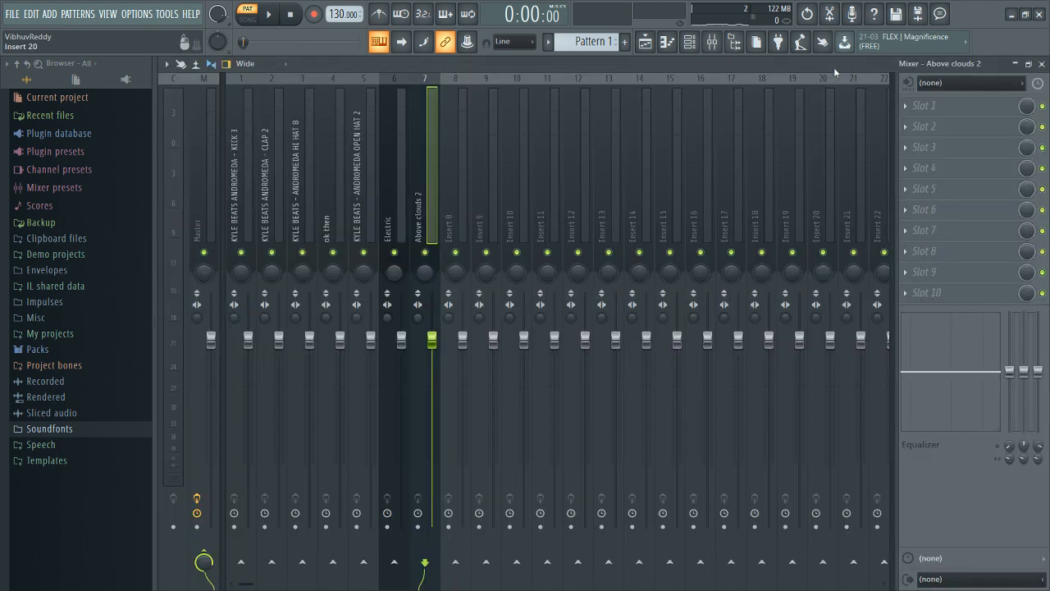
{"action": "left_click", "coordinate": [230, 221]}
{"action": "left_click", "coordinate": [275, 215]}
{"action": "left_click", "coordinate": [310, 215]}
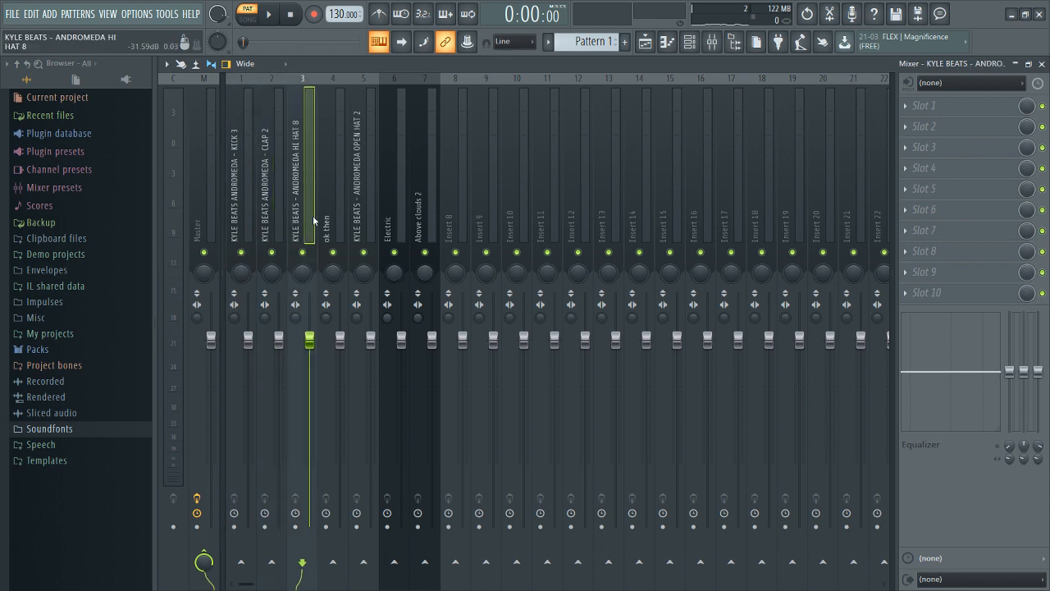
{"action": "left_click", "coordinate": [251, 199]}
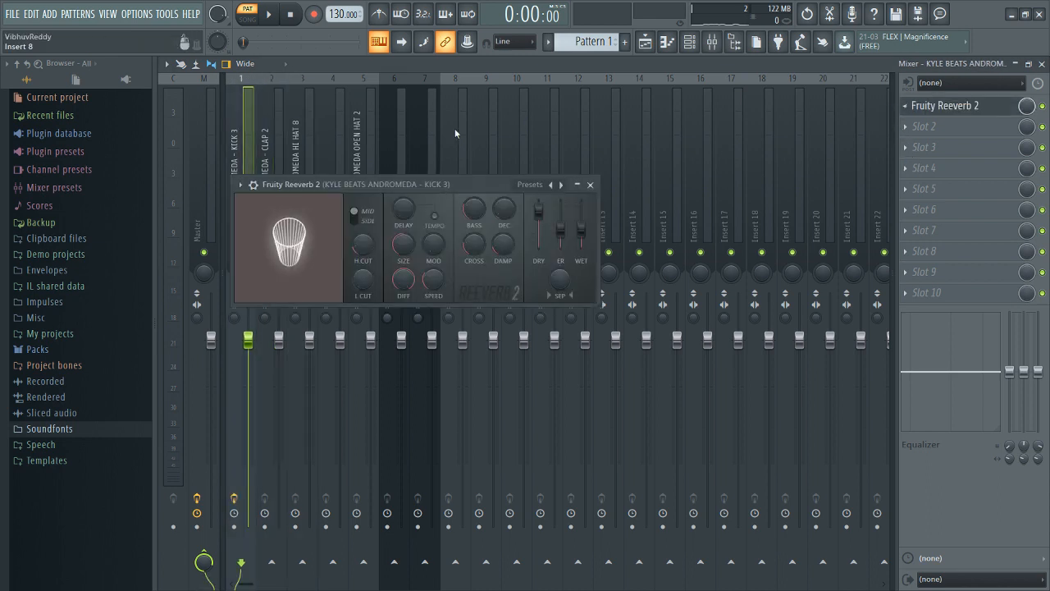
- Apply the Drum Room reverb preset to the kick, raise the wet level slightly, lower high cut and damping, and play the pattern
{"action": "left_click", "coordinate": [561, 181]}
{"action": "left_click", "coordinate": [562, 187]}
{"action": "left_click", "coordinate": [563, 187]}
{"action": "left_click_drag", "start_coordinate": [580, 219], "coordinate": [580, 214]}
{"action": "left_click_drag", "start_coordinate": [361, 243], "coordinate": [362, 259]}
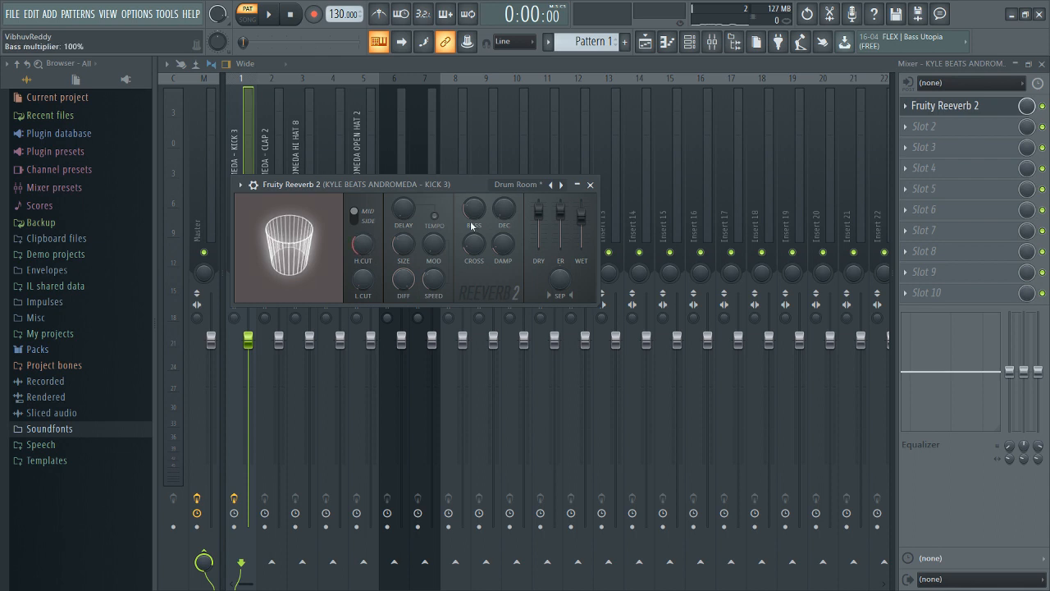
{"action": "left_click_drag", "start_coordinate": [504, 243], "coordinate": [503, 255]}
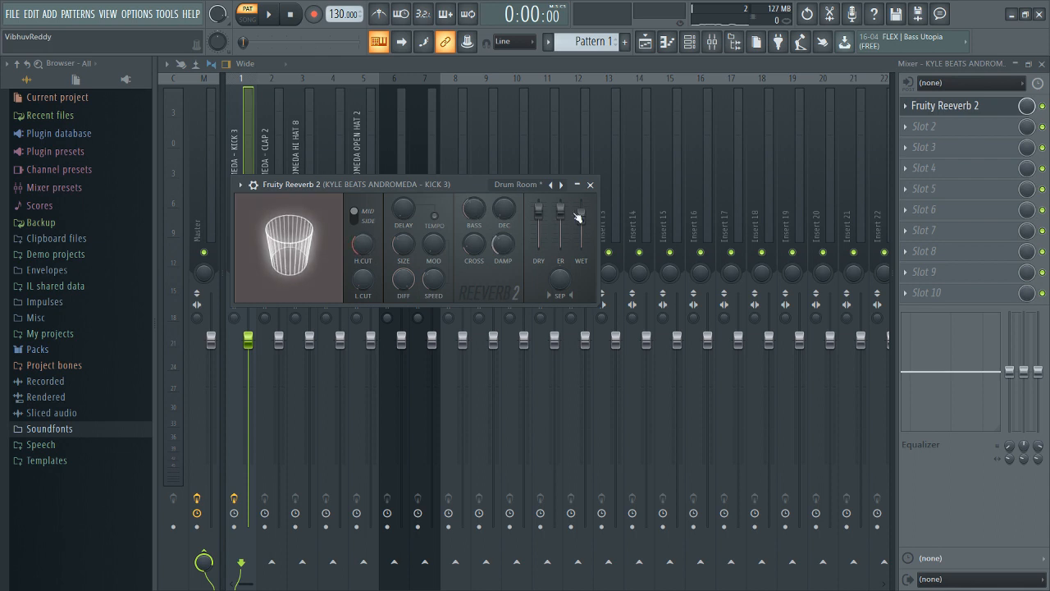
{"action": "left_click", "coordinate": [593, 187]}
{"action": "key", "text": "space"}
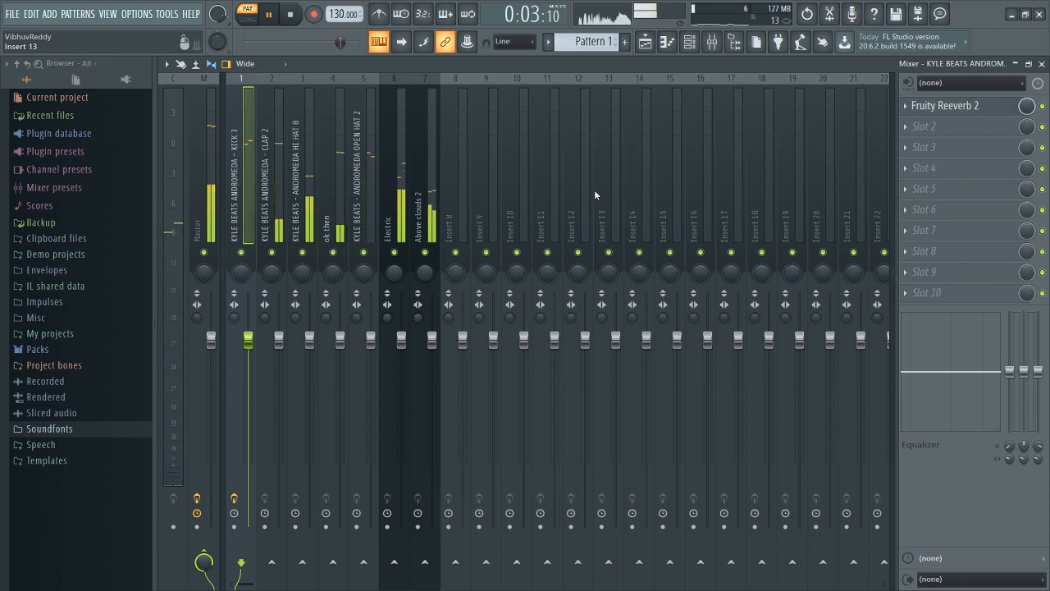
{"action": "key", "text": "space"}
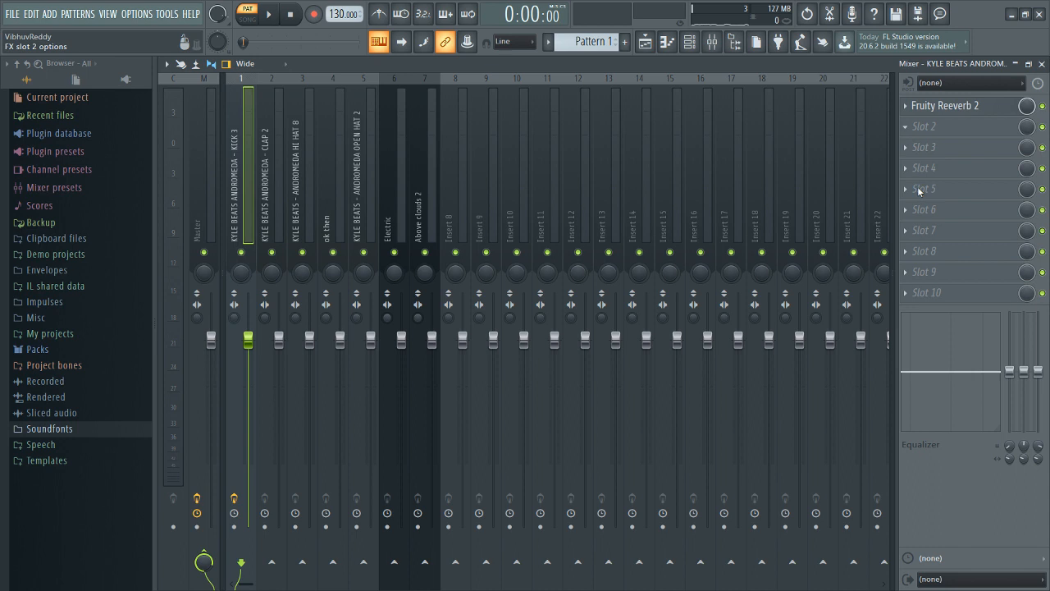
- Load Fruity parametric EQ 2 in the kick's second effect slot, pull down bands 4 to 7, and listen to the pattern
{"action": "left_click", "coordinate": [914, 433]}
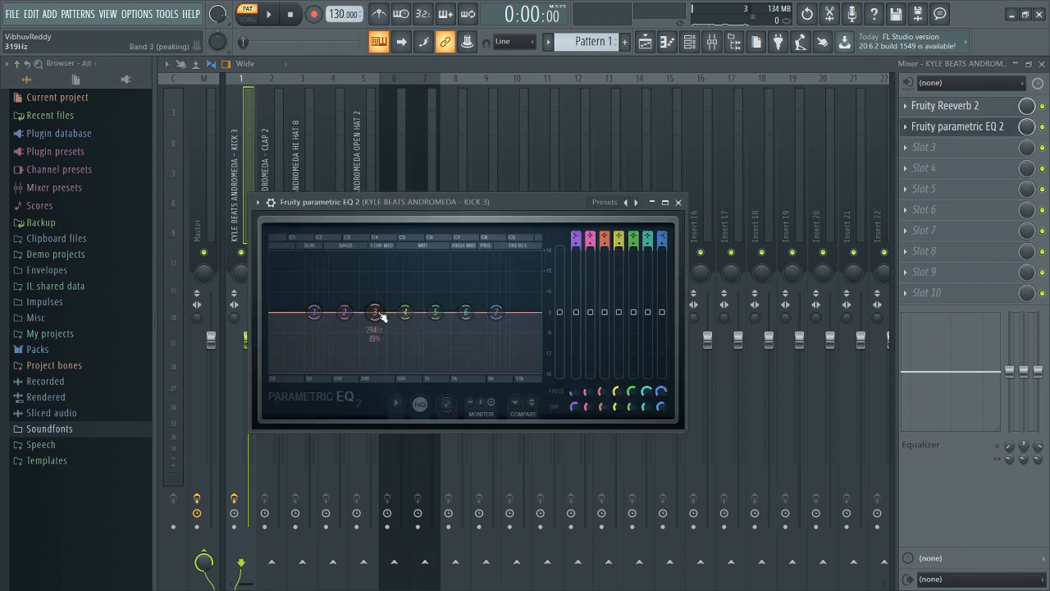
{"action": "left_click_drag", "start_coordinate": [405, 311], "coordinate": [437, 336]}
{"action": "left_click_drag", "start_coordinate": [478, 308], "coordinate": [503, 338]}
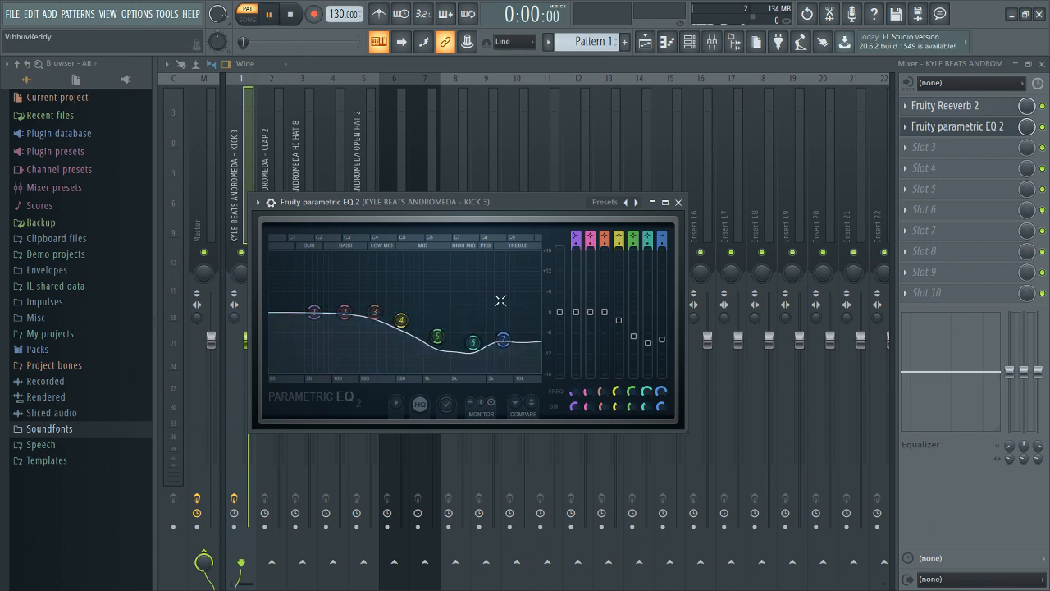
{"action": "key", "text": "space"}
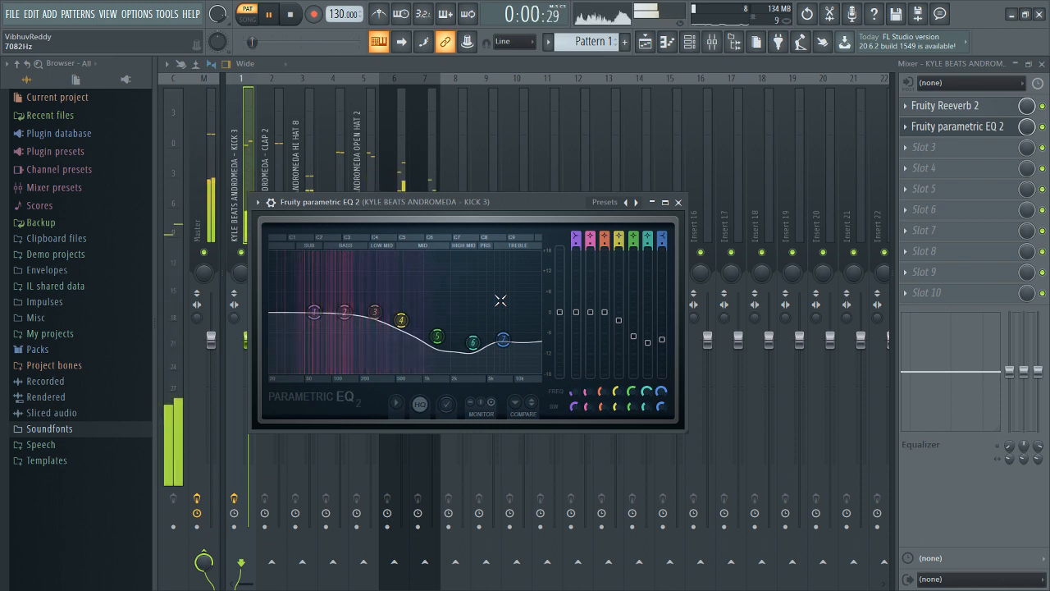
{"action": "key", "text": "space"}
{"action": "left_click", "coordinate": [677, 201]}
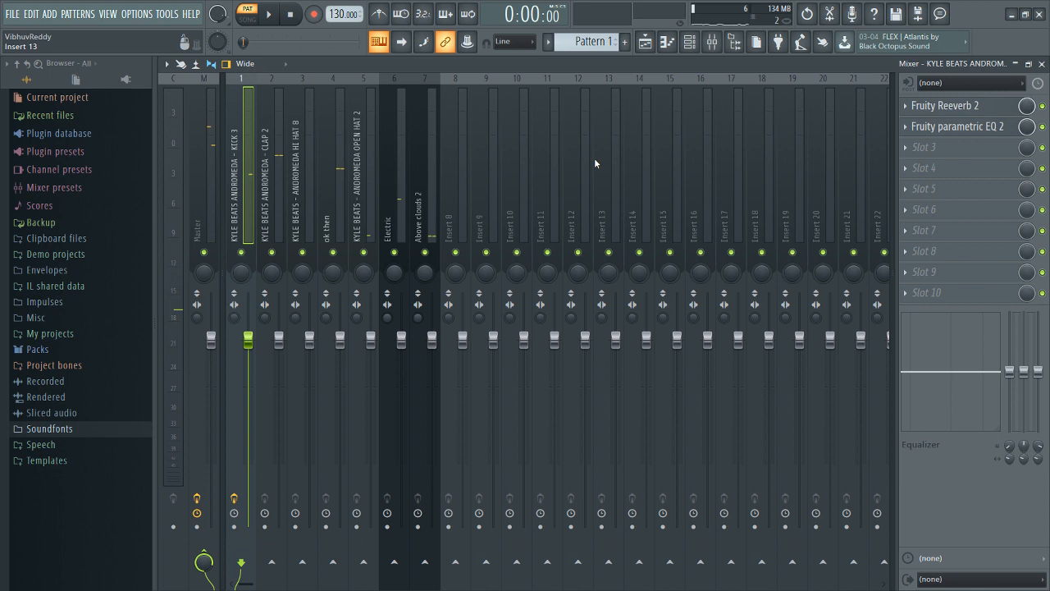
- Load iZotope Vinyl on the Electric mixer track and turn its Year dial to an earlier year while the pattern plays
{"action": "left_click", "coordinate": [396, 209]}
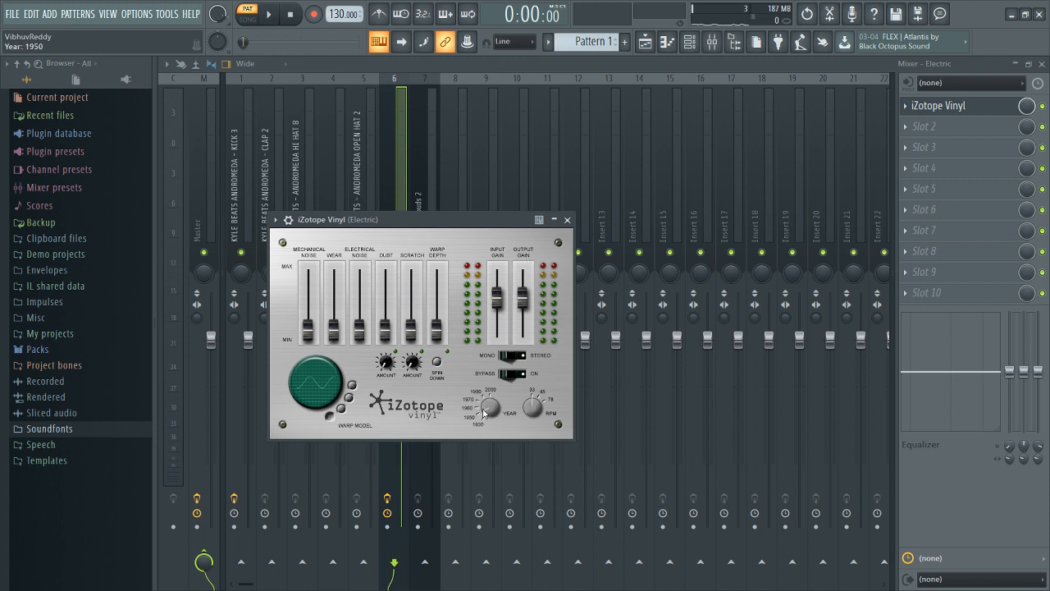
{"action": "key", "text": "space"}
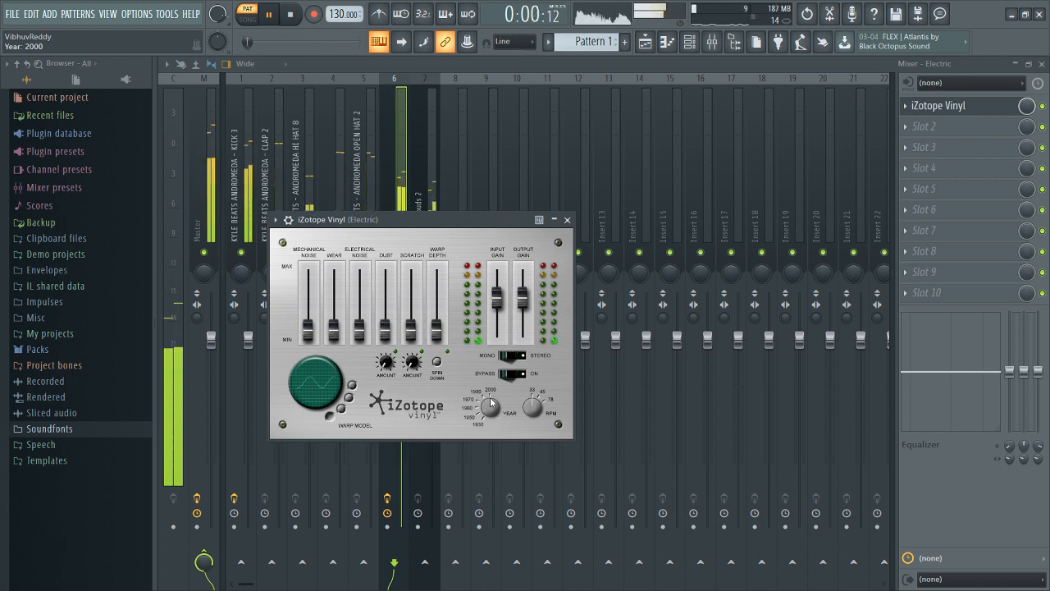
{"action": "left_click_drag", "start_coordinate": [488, 406], "coordinate": [481, 414]}
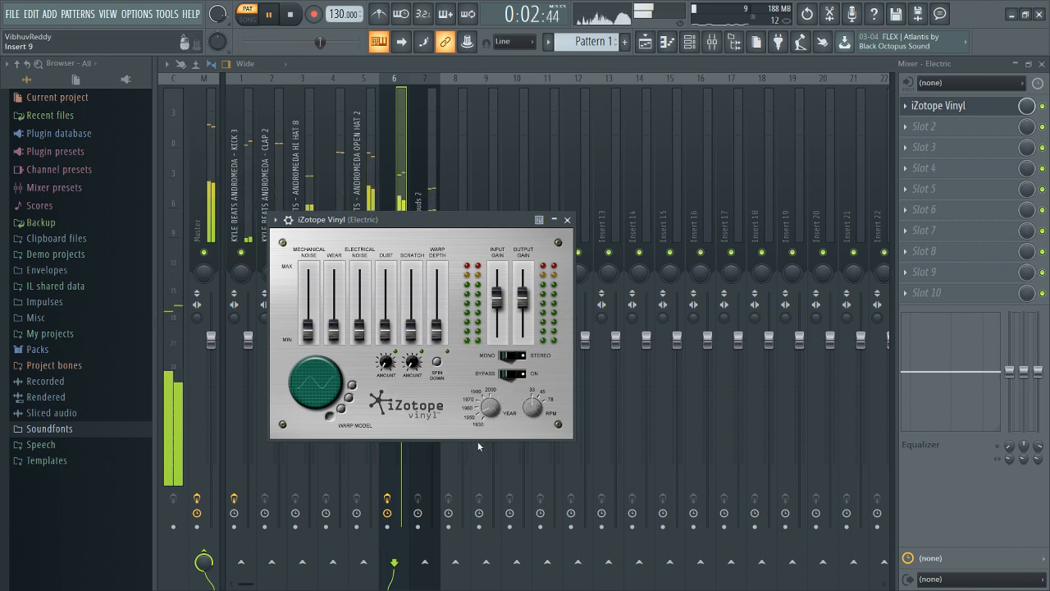
{"action": "left_click", "coordinate": [567, 220]}
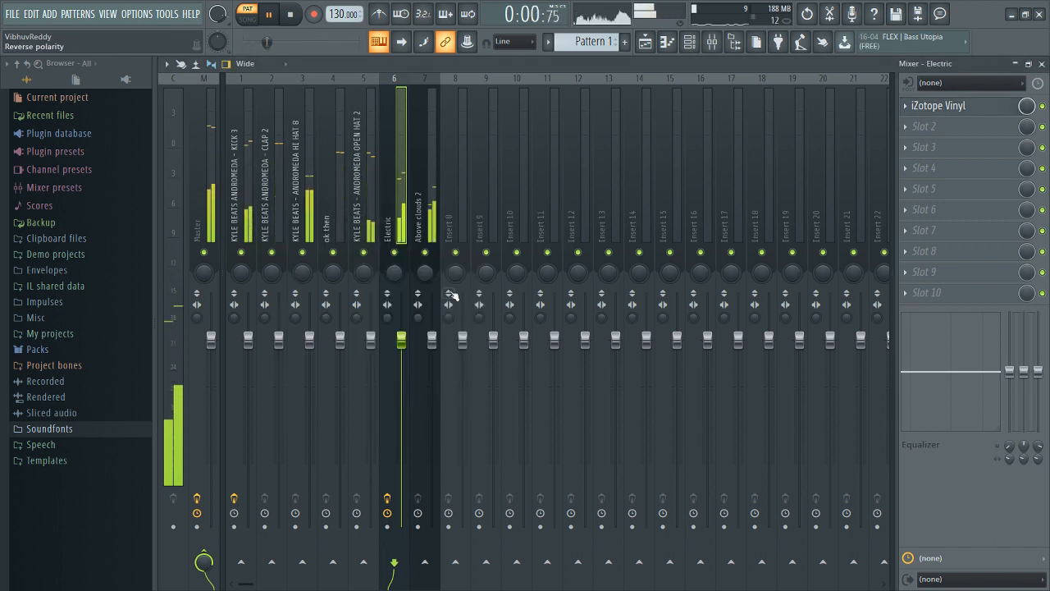
- Raise the Electric track's mixer fader well above its default level and show the Channel rack again
{"action": "left_click_drag", "start_coordinate": [402, 339], "coordinate": [401, 313]}
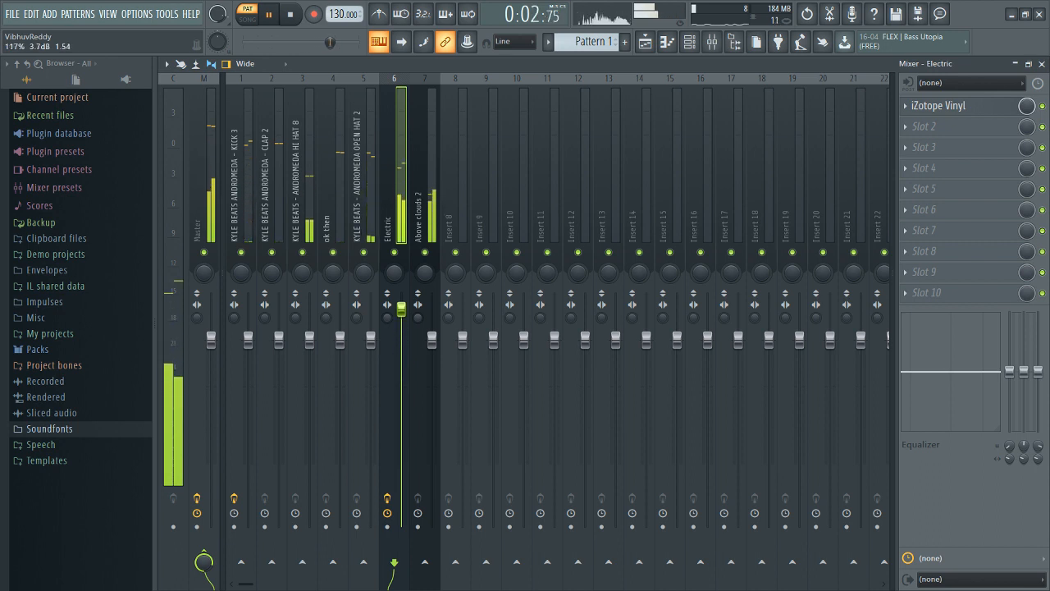
{"action": "left_click_drag", "start_coordinate": [401, 309], "coordinate": [401, 293]}
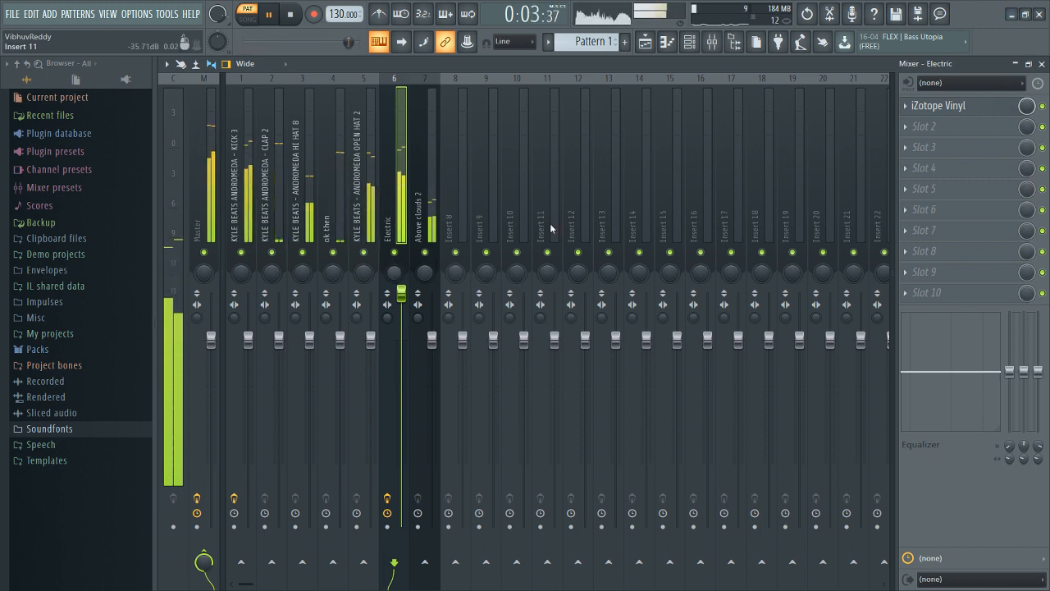
{"action": "left_click", "coordinate": [688, 43]}
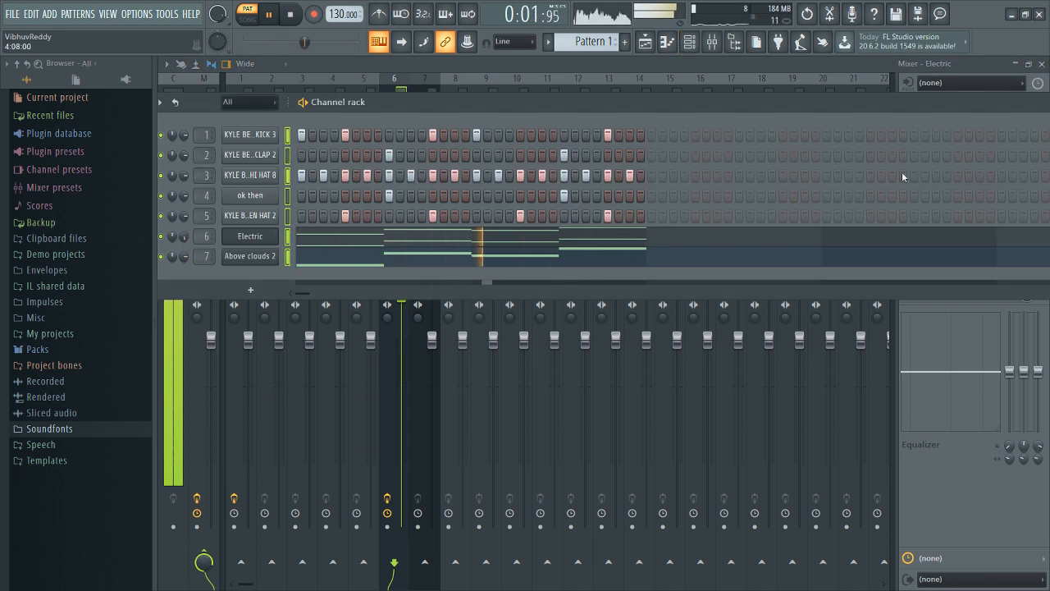
- Bypass iZotope Vinyl on the Electric mixer track, return that track's fader to its default level, and raise the Above clouds 2 fader
{"action": "left_click", "coordinate": [958, 67]}
{"action": "left_click", "coordinate": [1043, 106]}
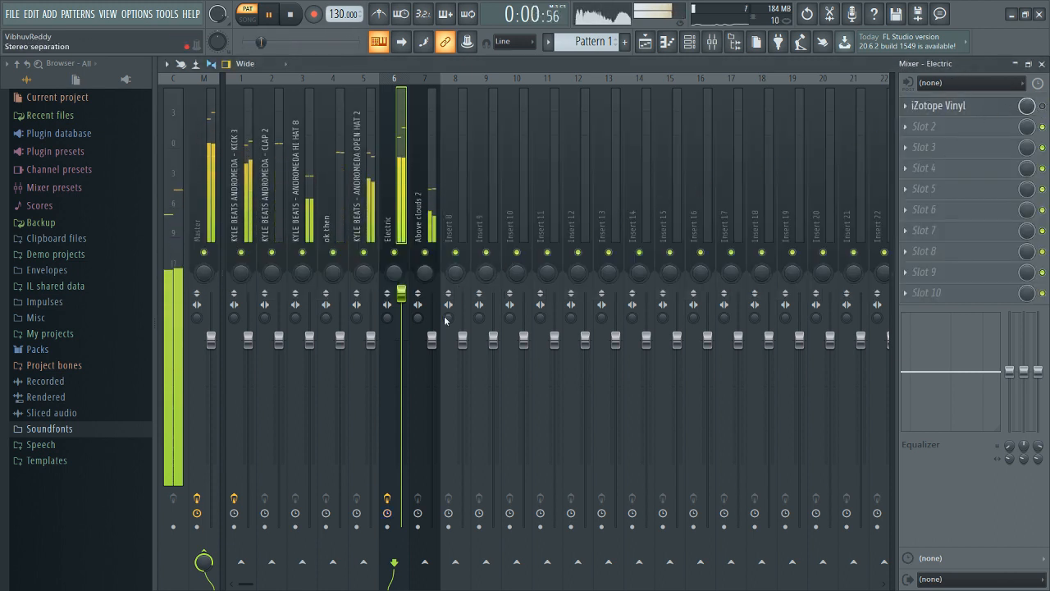
{"action": "left_click_drag", "start_coordinate": [401, 293], "coordinate": [432, 297]}
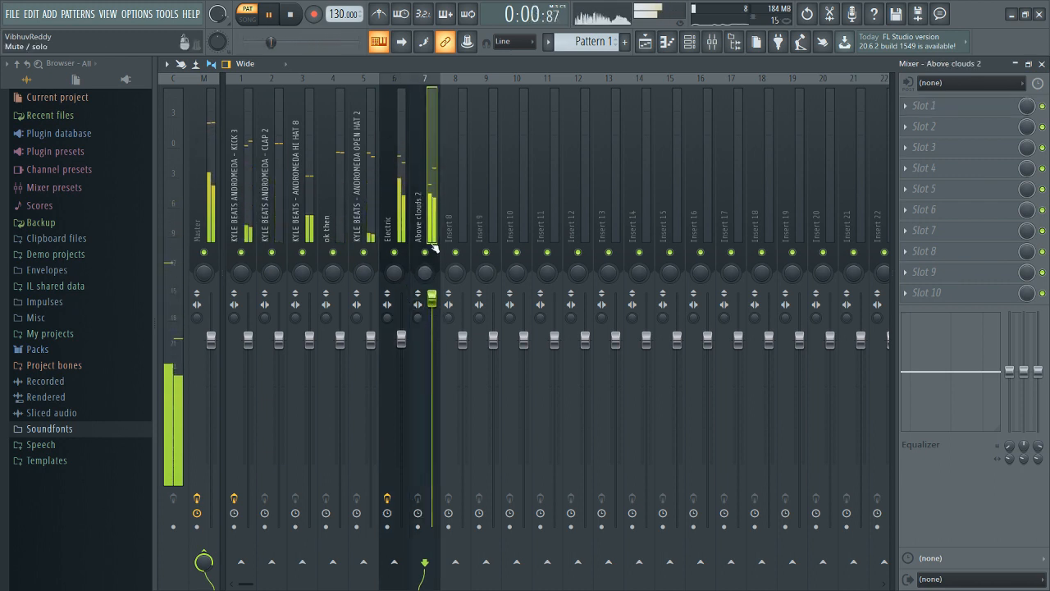
- Load iZotope Vinyl in the first effect slot of the Above clouds 2 mixer track
{"action": "left_click", "coordinate": [666, 43]}
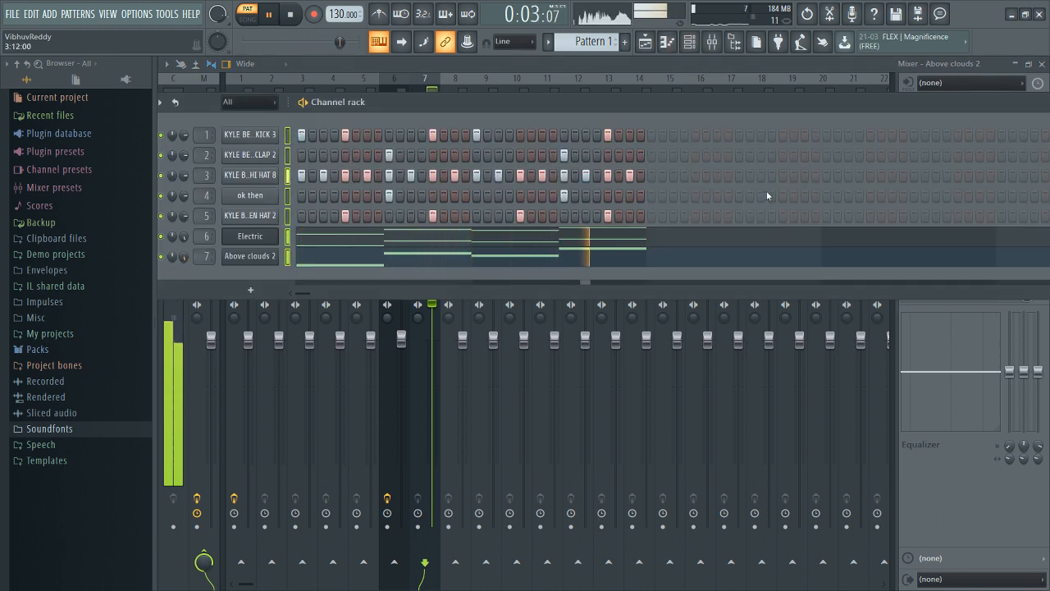
{"action": "left_click", "coordinate": [707, 60]}
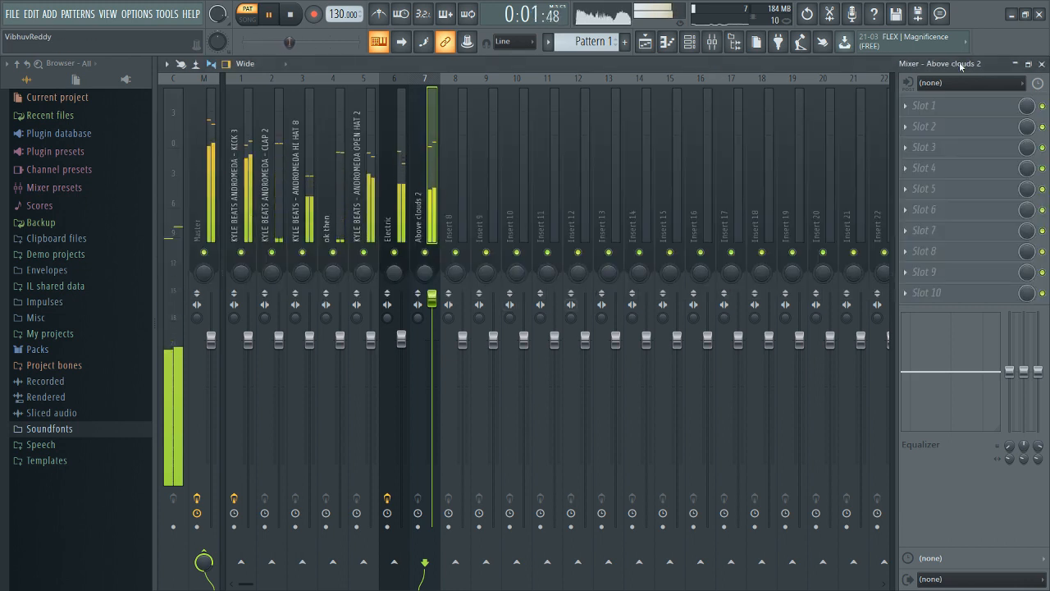
{"action": "left_click", "coordinate": [896, 360]}
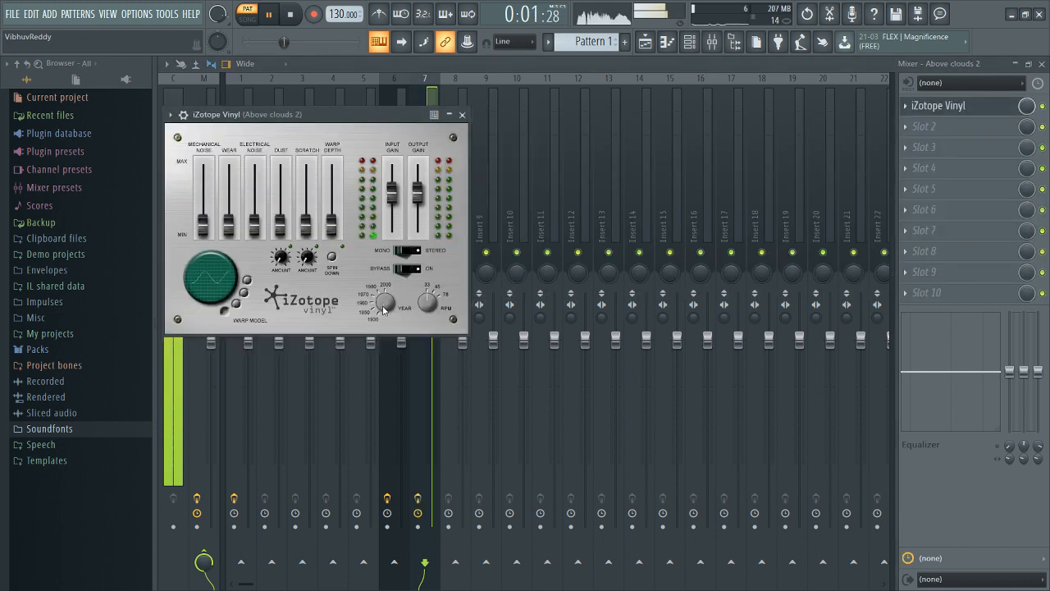
{"action": "left_click", "coordinate": [463, 118]}
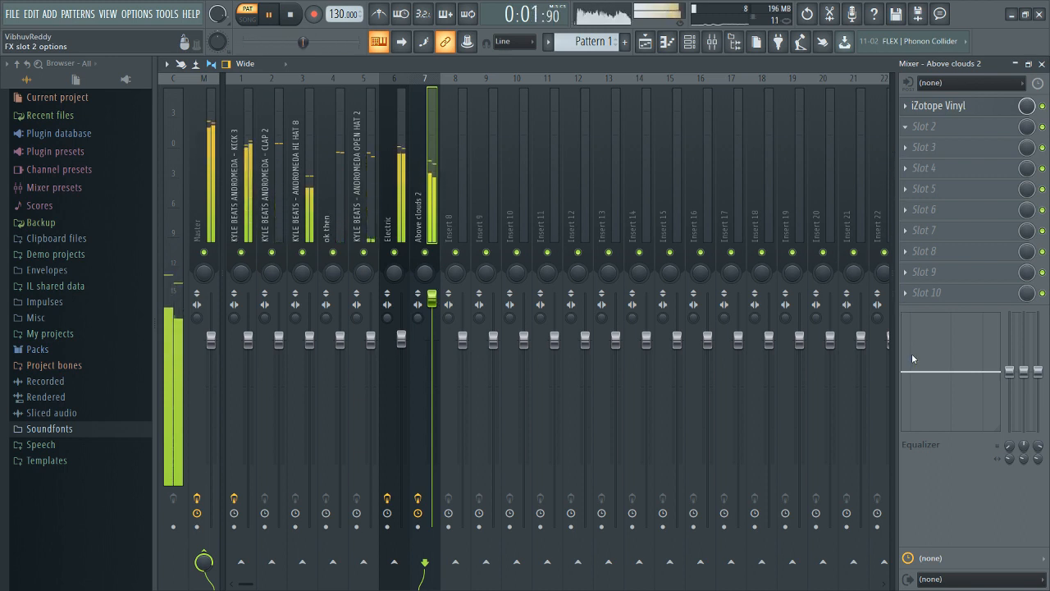
- Load Fruity parametric EQ 2 in the second effect slot of Above clouds 2 and apply the Old Telephone preset
{"action": "left_click", "coordinate": [915, 423]}
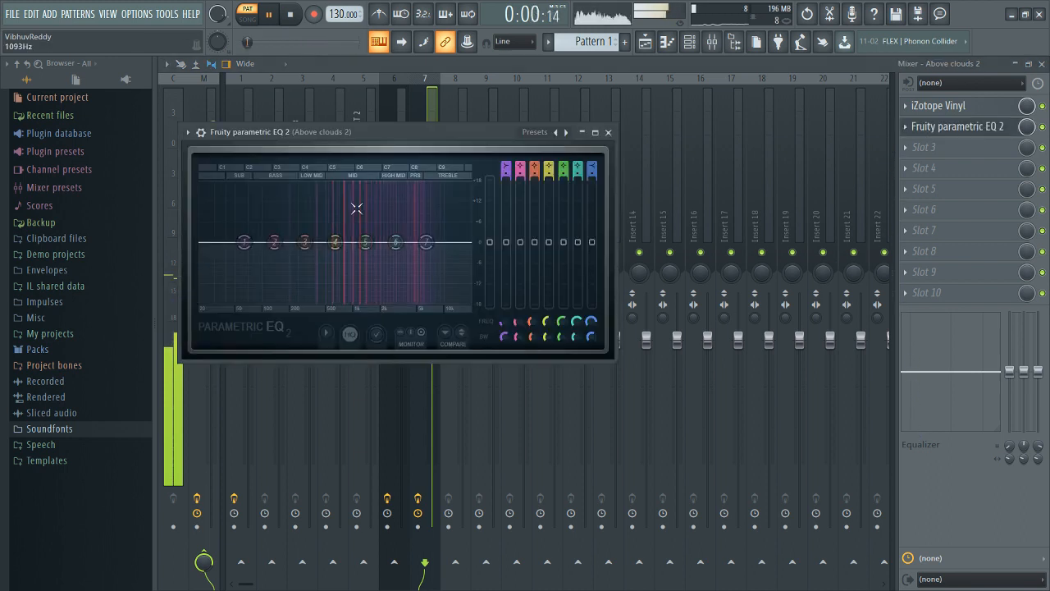
{"action": "mouse_move", "coordinate": [275, 243]}
{"action": "left_mouse_down"}
{"action": "mouse_move", "coordinate": [274, 275]}
{"action": "mouse_move", "coordinate": [246, 266]}
{"action": "mouse_move", "coordinate": [261, 256]}
{"action": "left_mouse_up"}
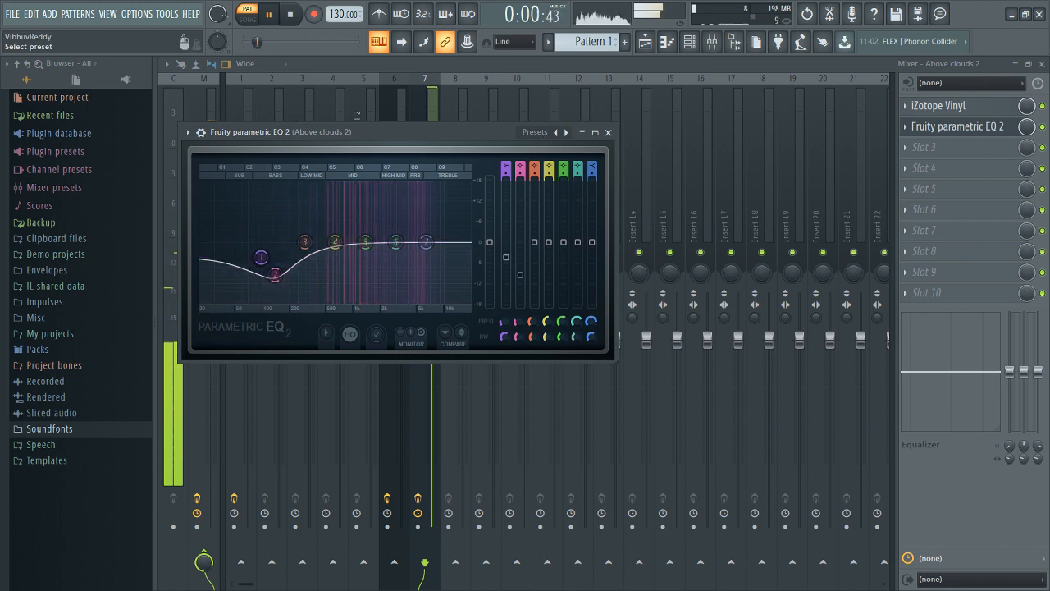
{"action": "left_click", "coordinate": [1002, 239]}
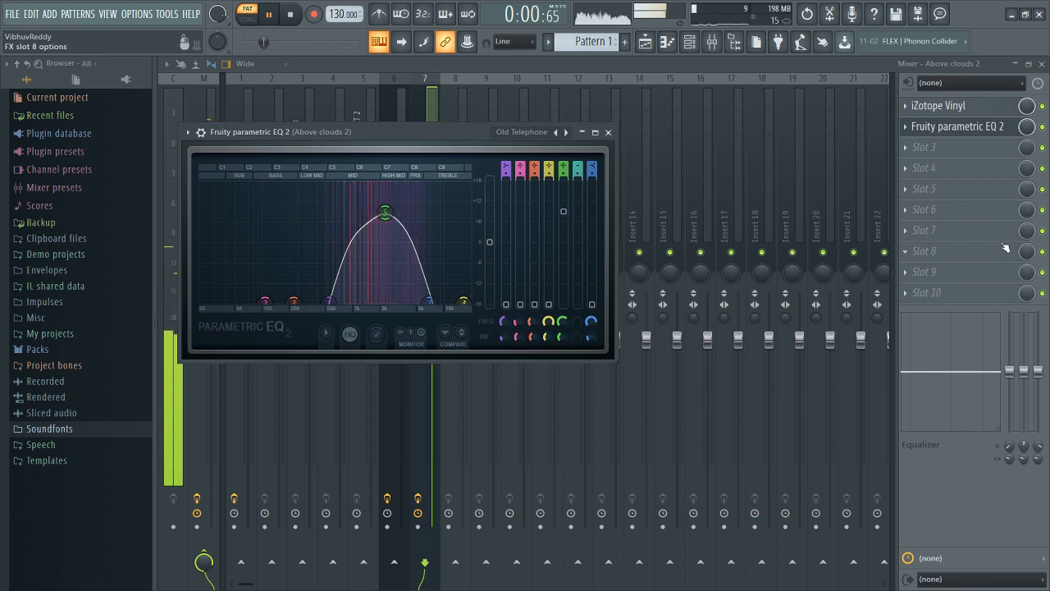
{"action": "left_click", "coordinate": [608, 132]}
- Try Soundgoodizer in the third effect slot of Above clouds 2 and switch it to mode B while the pattern plays
{"action": "left_click", "coordinate": [905, 147]}
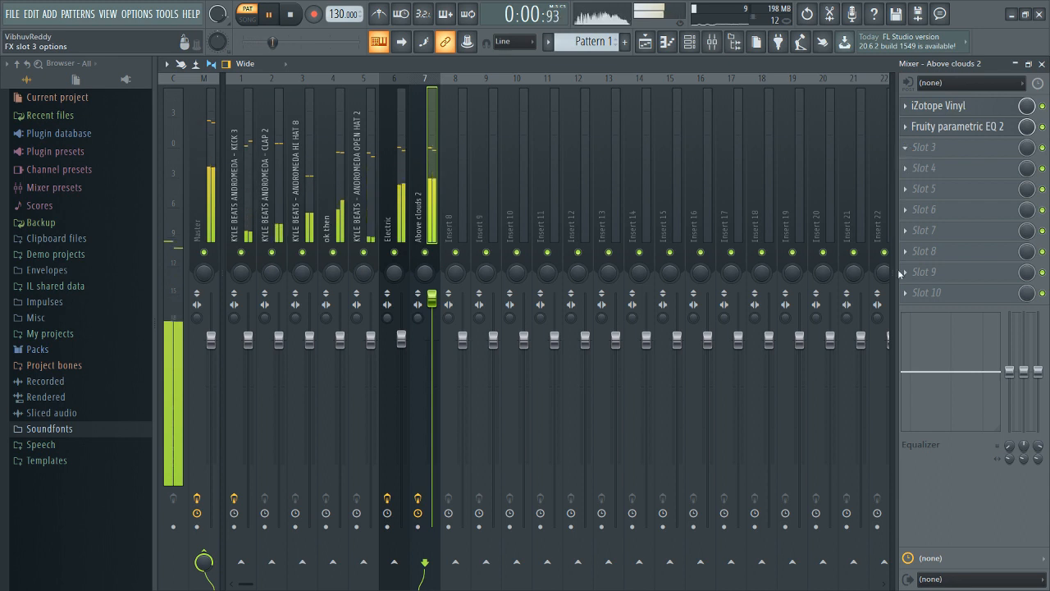
{"action": "left_click", "coordinate": [878, 337]}
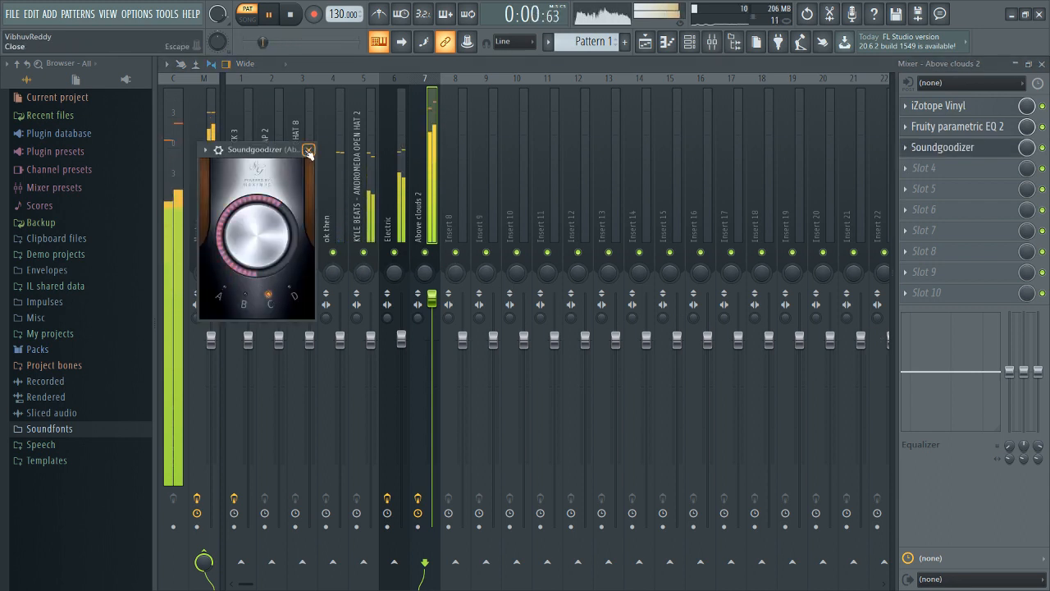
{"action": "left_click", "coordinate": [244, 296]}
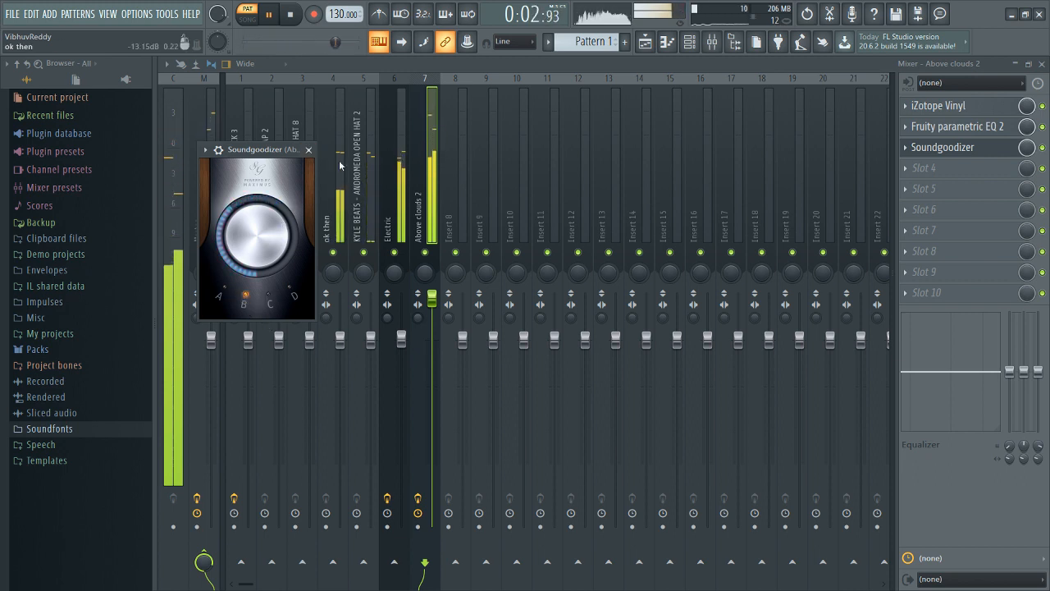
{"action": "left_click", "coordinate": [309, 150]}
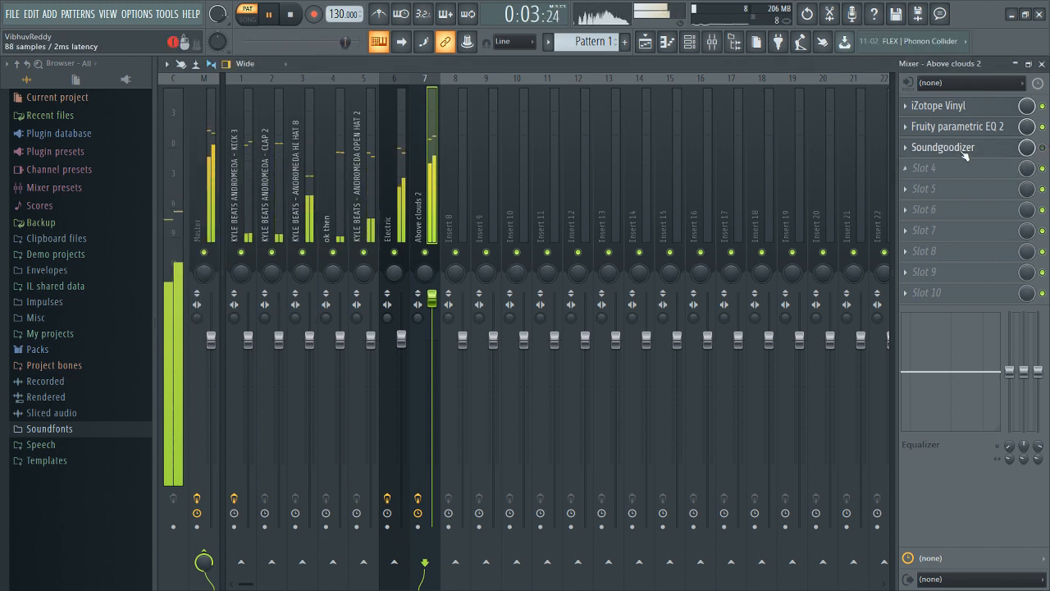
- Replace Soundgoodizer in the third effect slot with Gross Beat, stop playback, and select Gross Beat's 1/2 Bt Gate volume preset
{"action": "left_click", "coordinate": [912, 148]}
{"action": "left_click", "coordinate": [908, 152]}
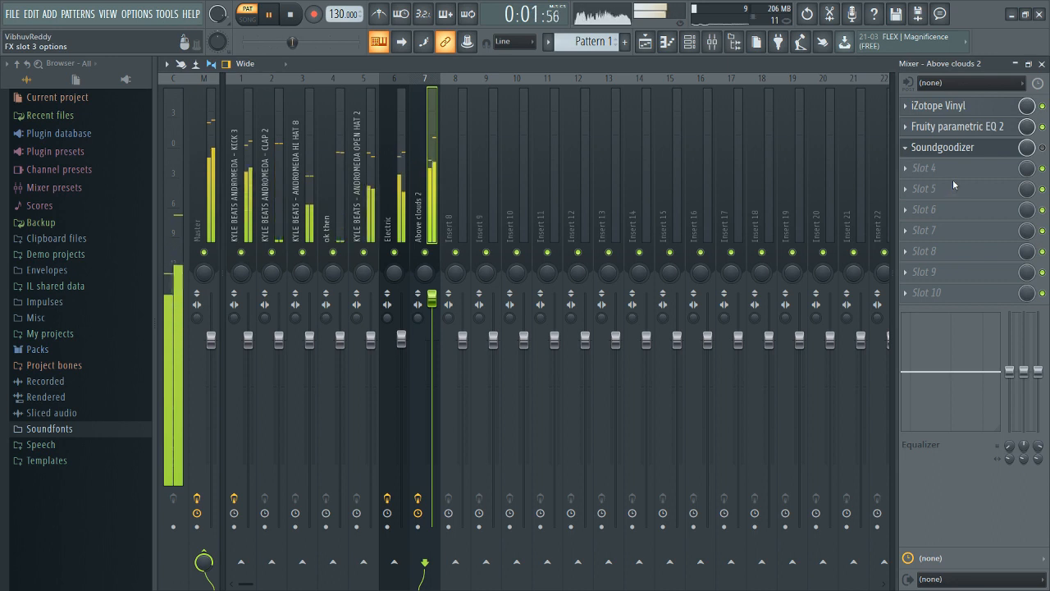
{"action": "left_click", "coordinate": [983, 257]}
{"action": "left_click", "coordinate": [919, 146]}
{"action": "left_click", "coordinate": [1015, 104]}
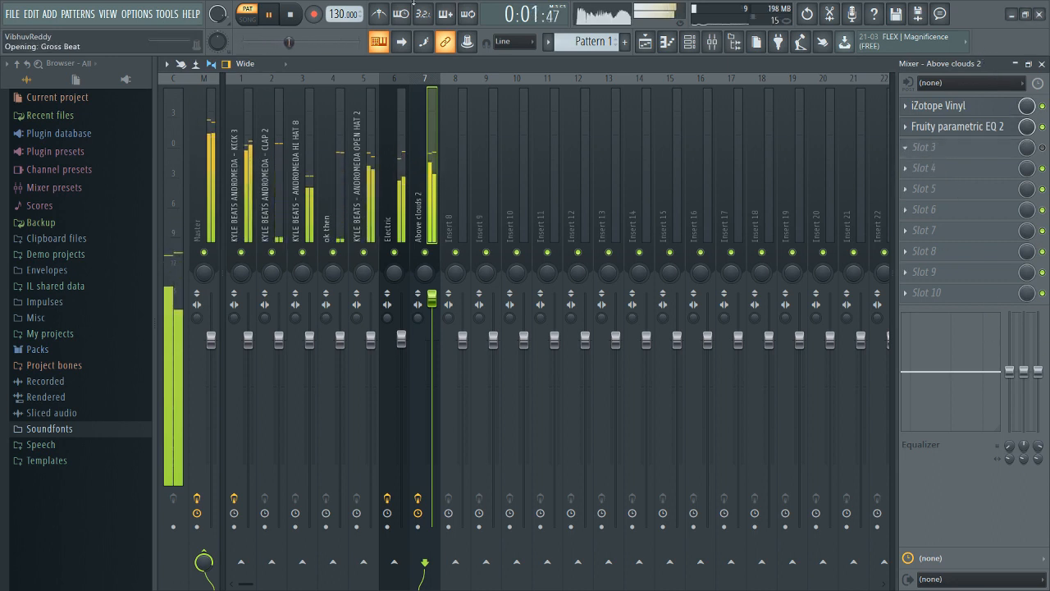
{"action": "left_click", "coordinate": [291, 17]}
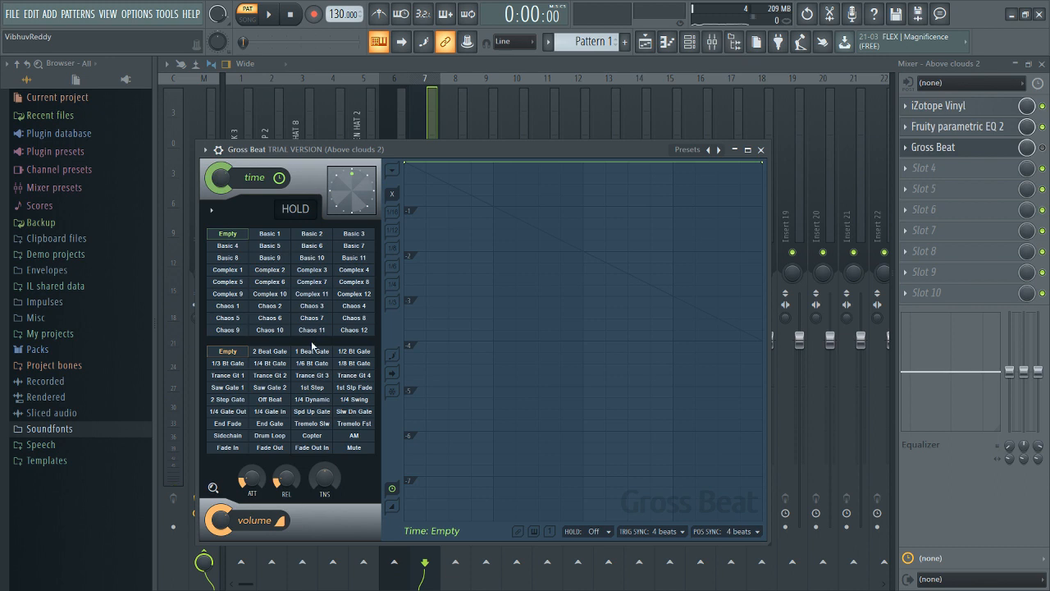
{"action": "left_click", "coordinate": [353, 361]}
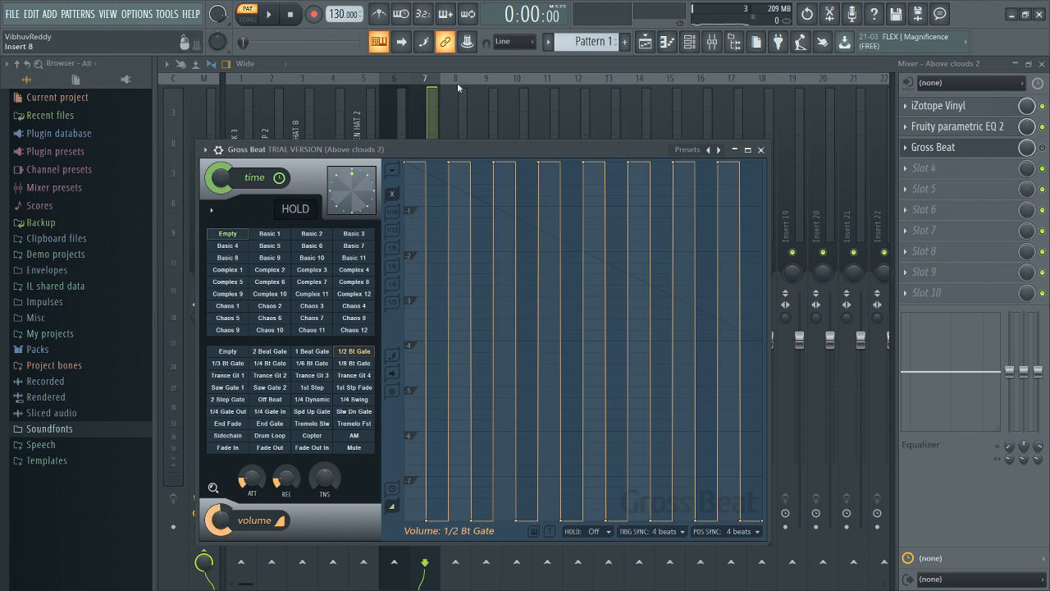
{"action": "key", "text": "Escape"}
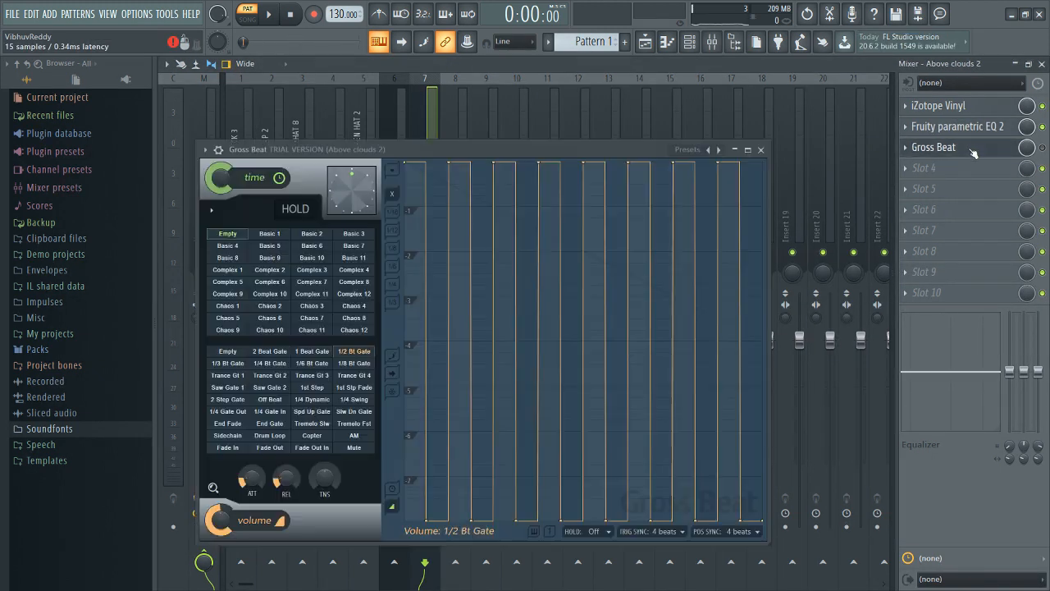
- Enable Gross Beat on Above clouds 2, lower its volume mix to about 55%, and compare the 1/4 and 1/2 Bt Gate presets
{"action": "left_click", "coordinate": [974, 154]}
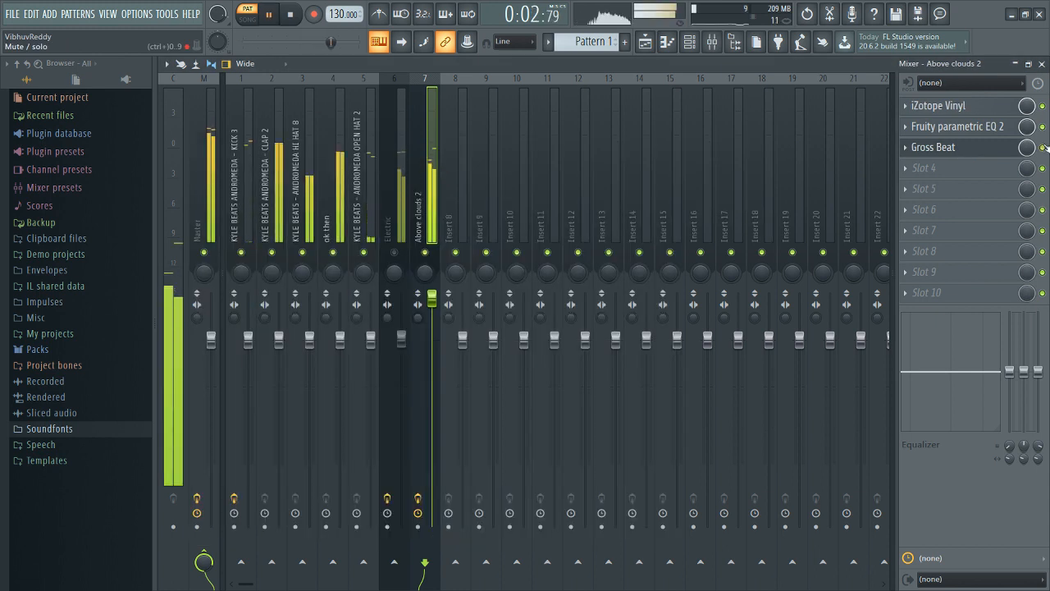
{"action": "left_click", "coordinate": [1041, 146]}
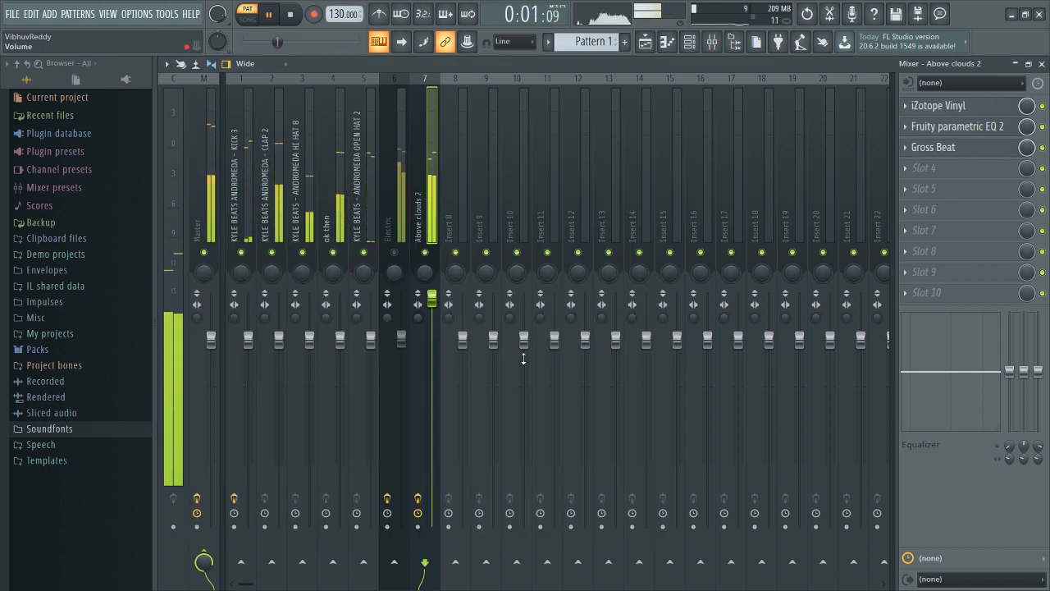
{"action": "left_click", "coordinate": [951, 146]}
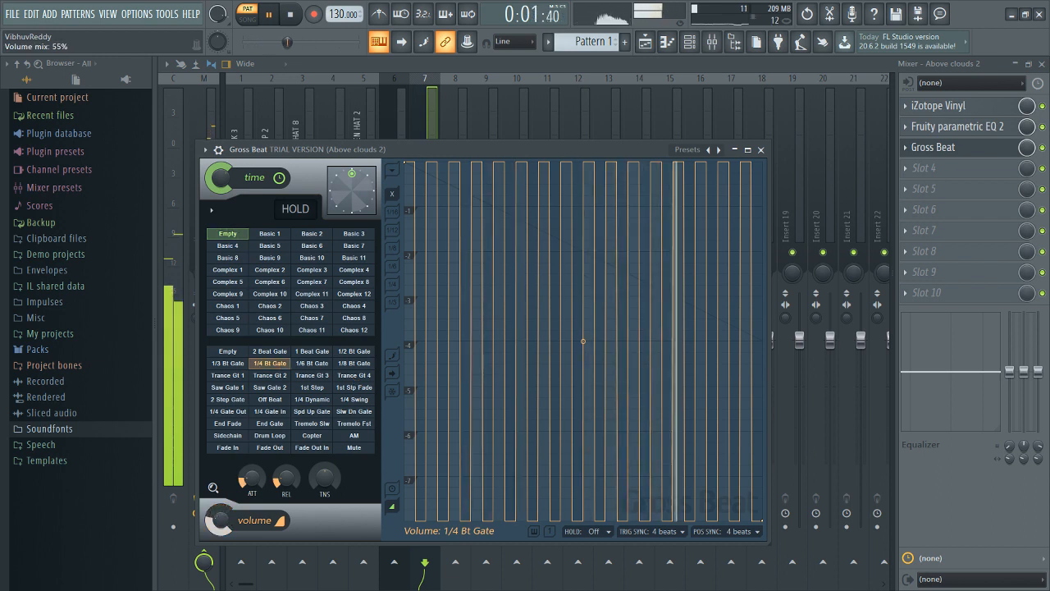
{"action": "left_click", "coordinate": [353, 351]}
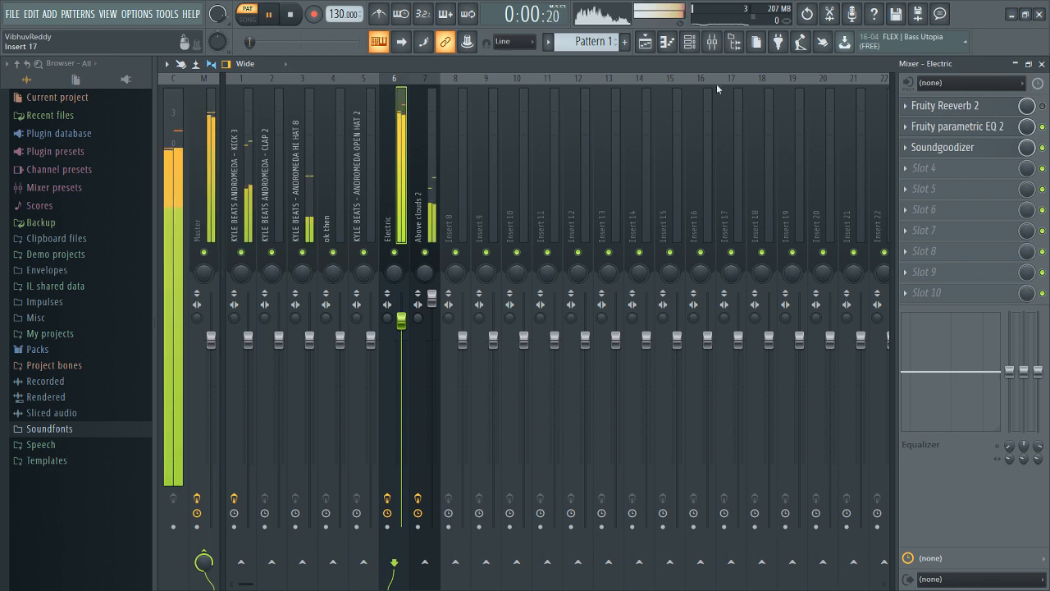
- Stop playback and add the Acoustic bass from the Instruments pack as a new channel in the Channel rack
{"action": "left_click", "coordinate": [669, 43]}
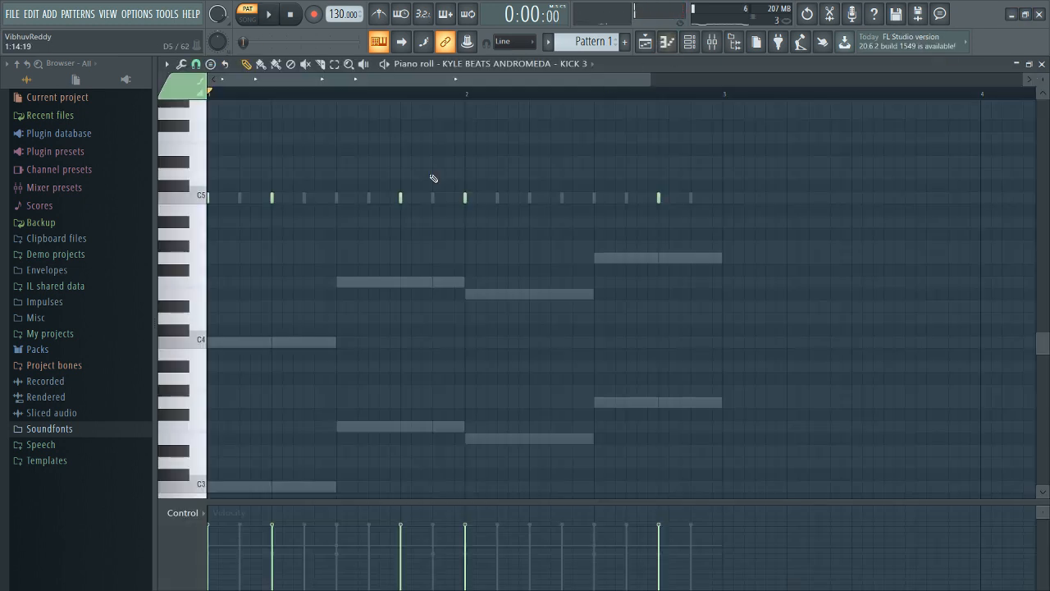
{"action": "key", "text": "space"}
{"action": "key", "text": "space"}
{"action": "left_click", "coordinate": [654, 46]}
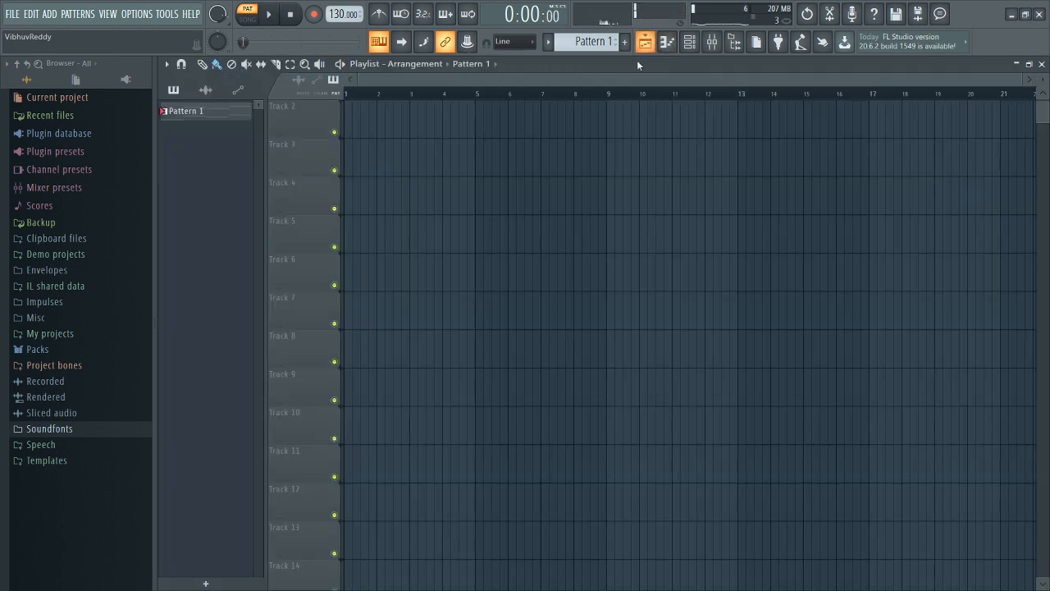
{"action": "left_click", "coordinate": [688, 44]}
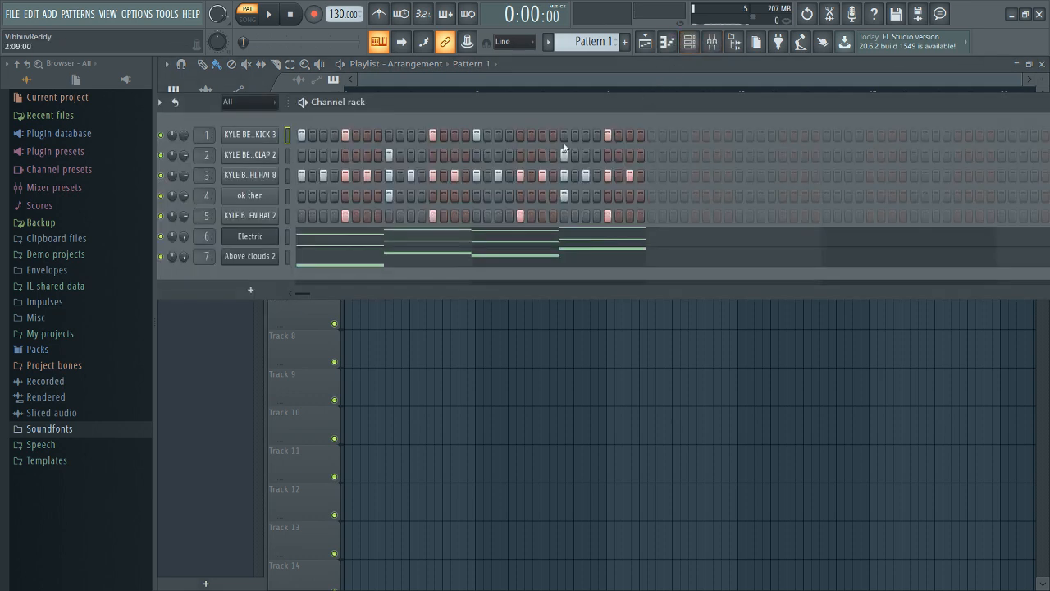
{"action": "left_click", "coordinate": [36, 351]}
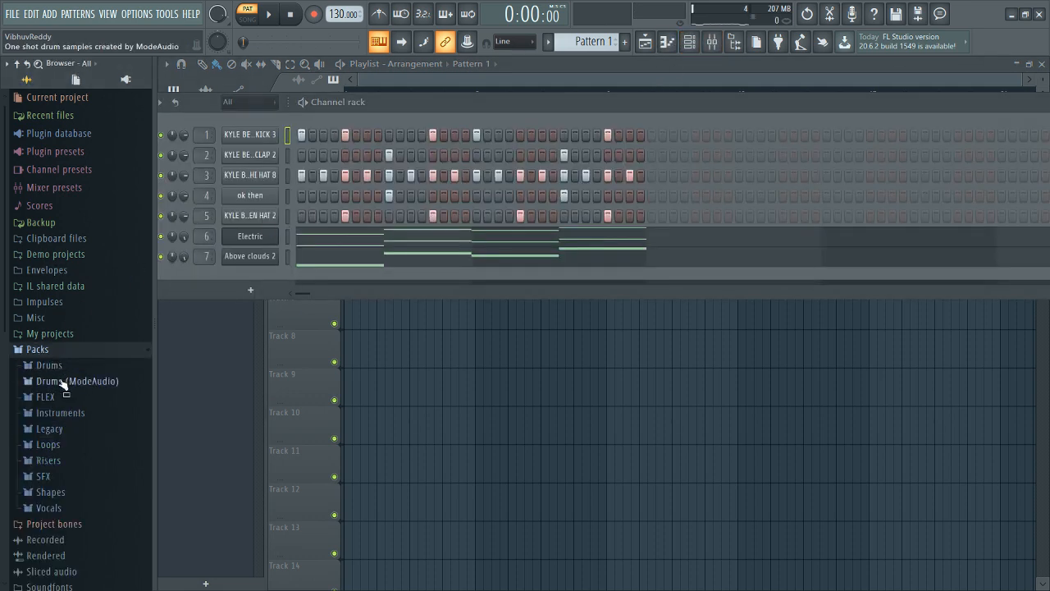
{"action": "left_click", "coordinate": [65, 414]}
{"action": "left_click", "coordinate": [78, 429]}
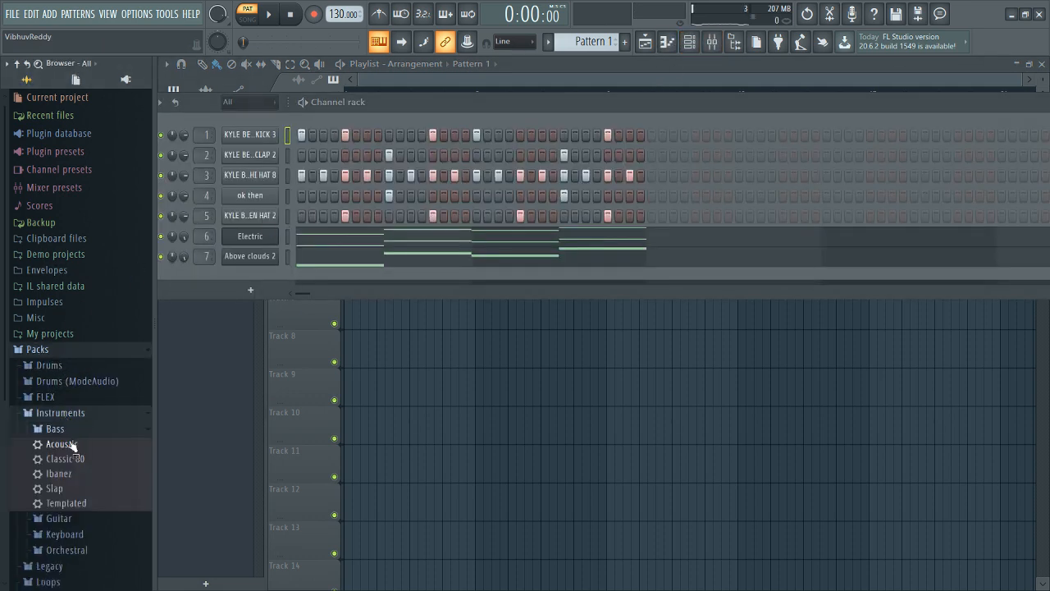
{"action": "left_click_drag", "start_coordinate": [287, 293], "coordinate": [289, 295]}
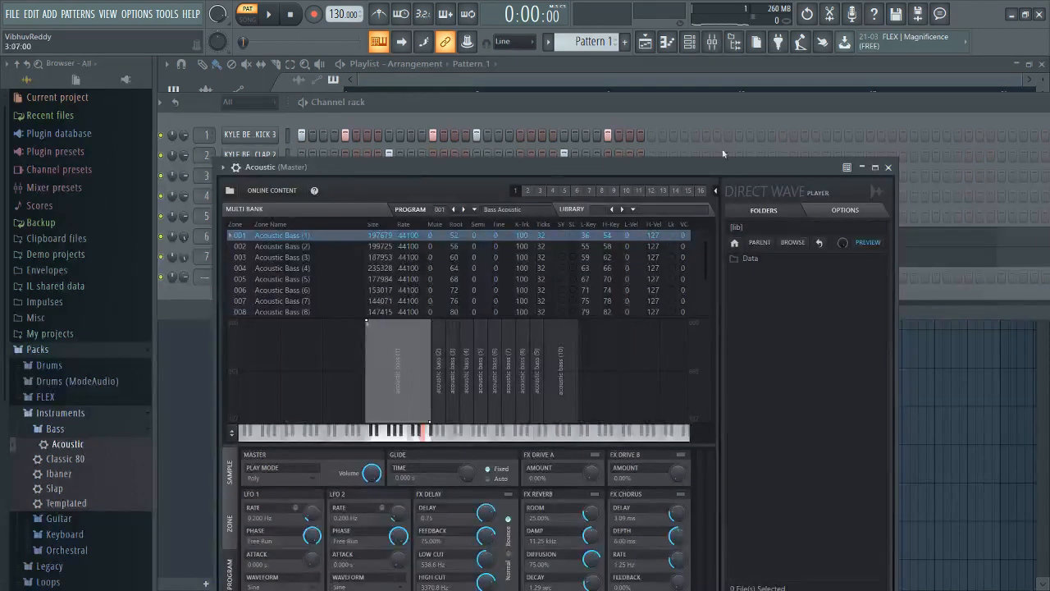
{"action": "left_click", "coordinate": [887, 167]}
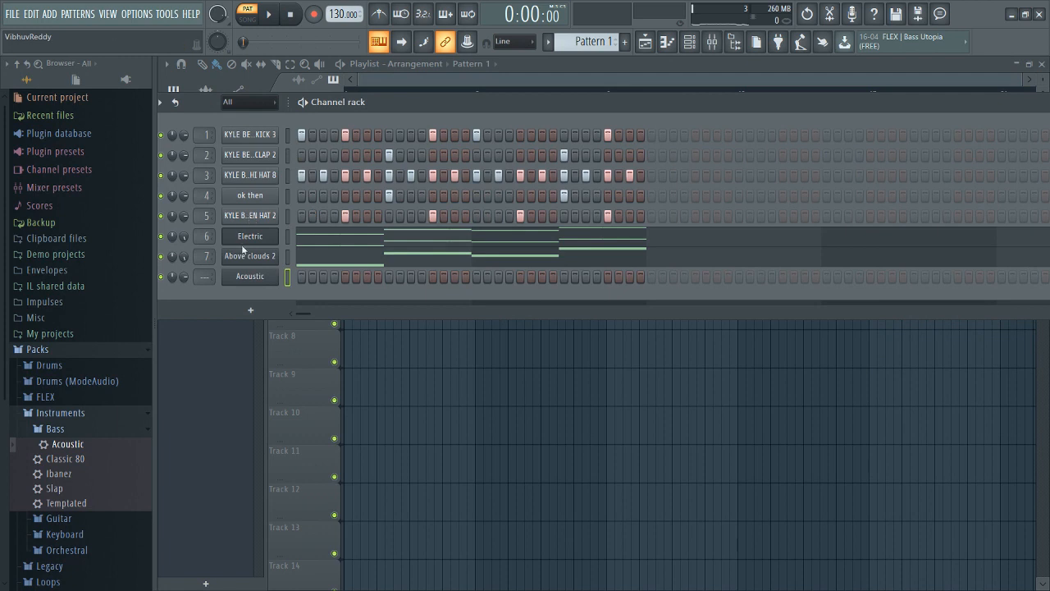
- Copy all notes of the Above clouds 2 channel into the piano roll of the Acoustic channel
{"action": "left_click", "coordinate": [246, 256]}
{"action": "left_click", "coordinate": [741, 115]}
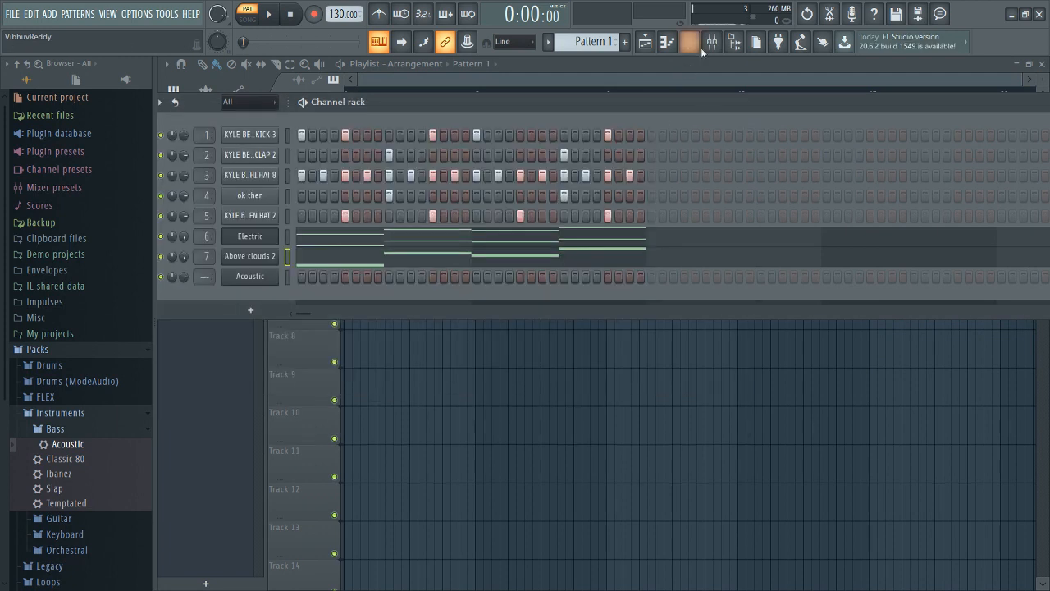
{"action": "left_click", "coordinate": [677, 47]}
{"action": "key", "text": "ctrl+a"}
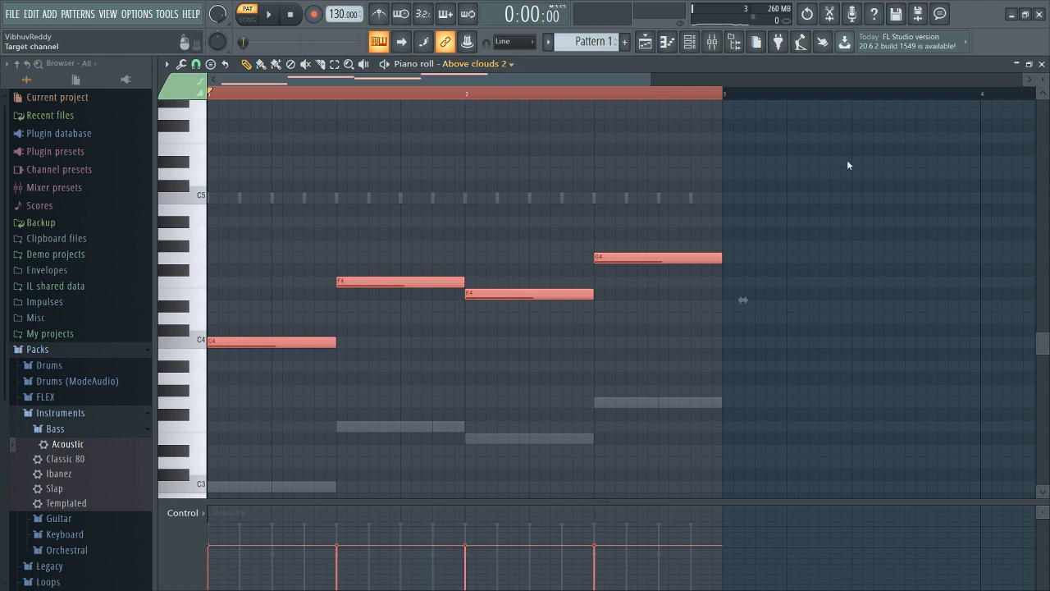
{"action": "left_click", "coordinate": [930, 181]}
{"action": "key", "text": "ctrl+v"}
- Move the pasted Acoustic bass notes down one octave so they start on C3, and listen to the pattern
{"action": "left_click_drag", "start_coordinate": [287, 340], "coordinate": [258, 429]}
{"action": "key", "text": "space"}
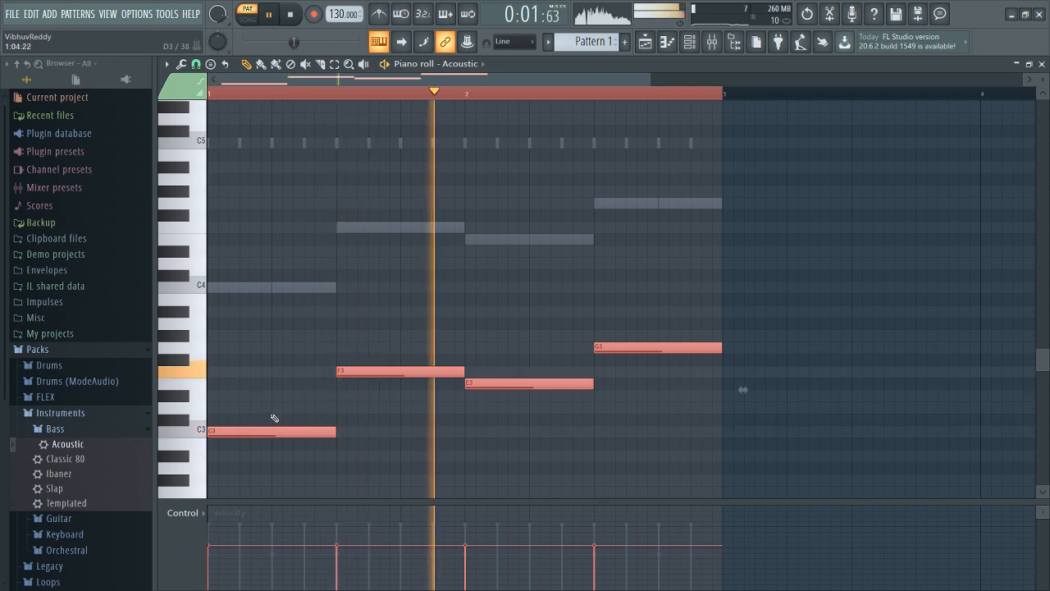
{"action": "key", "text": "space"}
- Stop playback, route the Acoustic bass channel to mixer track 8 and load Fruity Reeverb 2 in its first effect slot
{"action": "left_click", "coordinate": [689, 41]}
{"action": "left_click", "coordinate": [675, 43]}
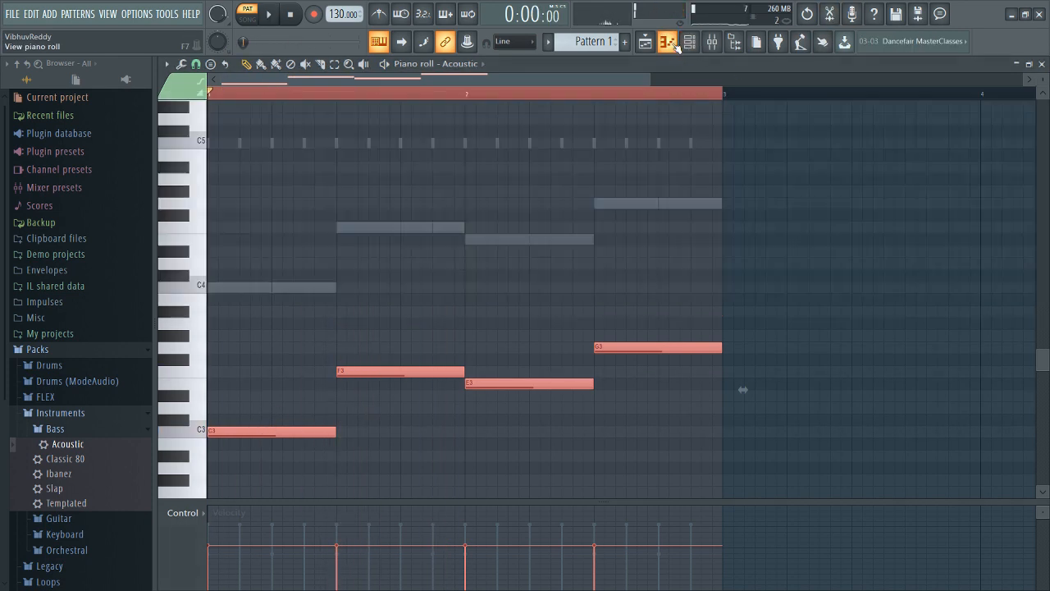
{"action": "left_click", "coordinate": [689, 41]}
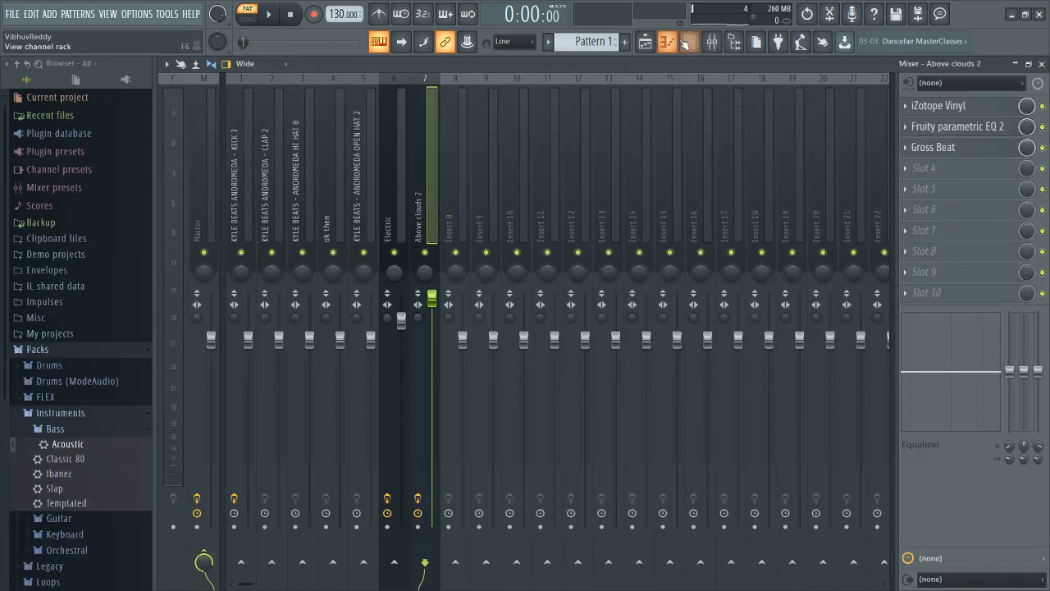
{"action": "left_click", "coordinate": [686, 43]}
{"action": "left_click", "coordinate": [256, 279]}
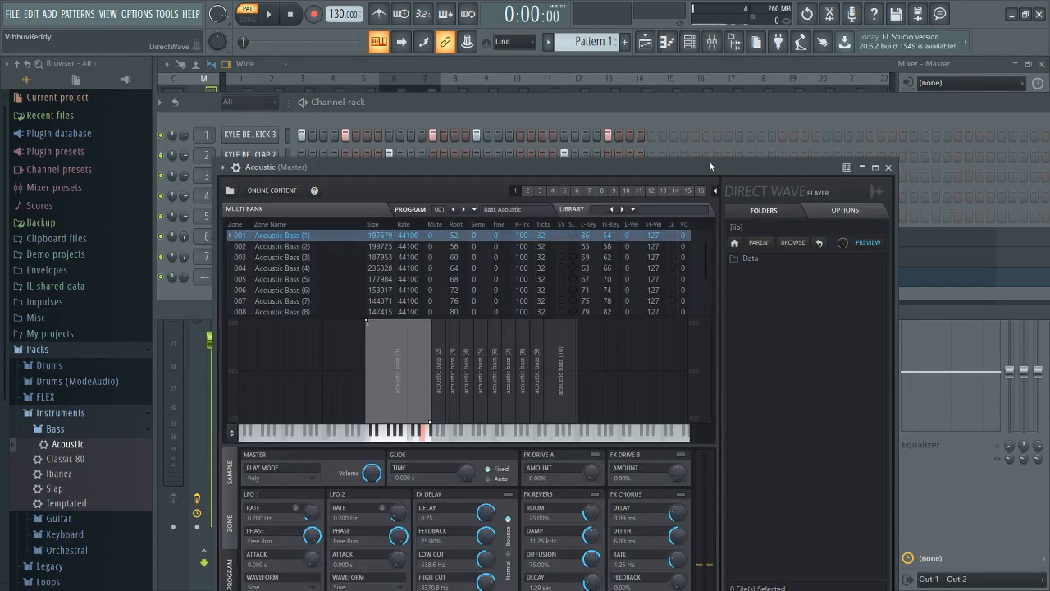
{"action": "left_click", "coordinate": [889, 168]}
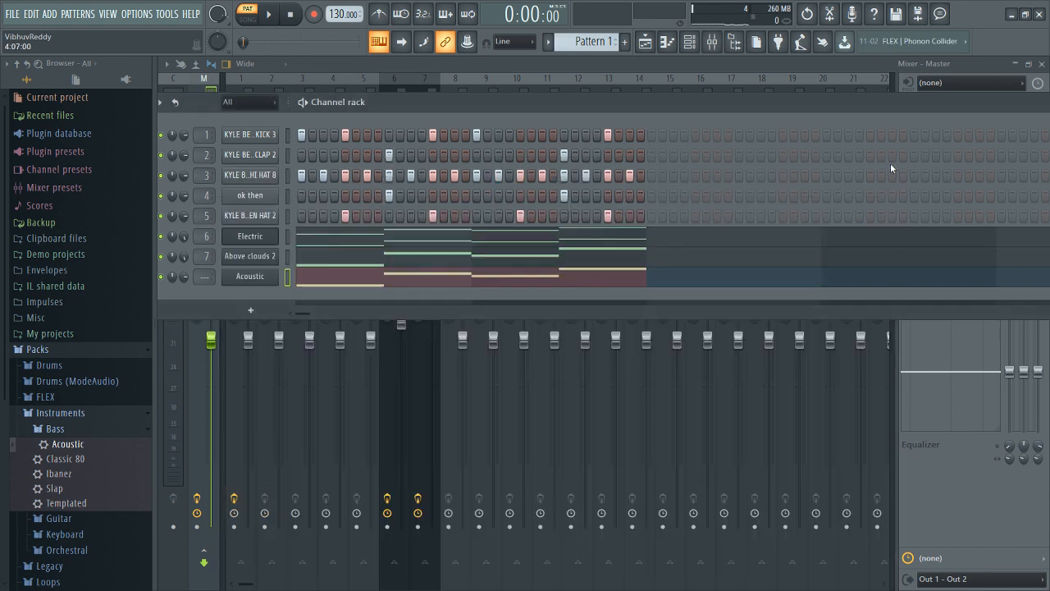
{"action": "left_click", "coordinate": [751, 67]}
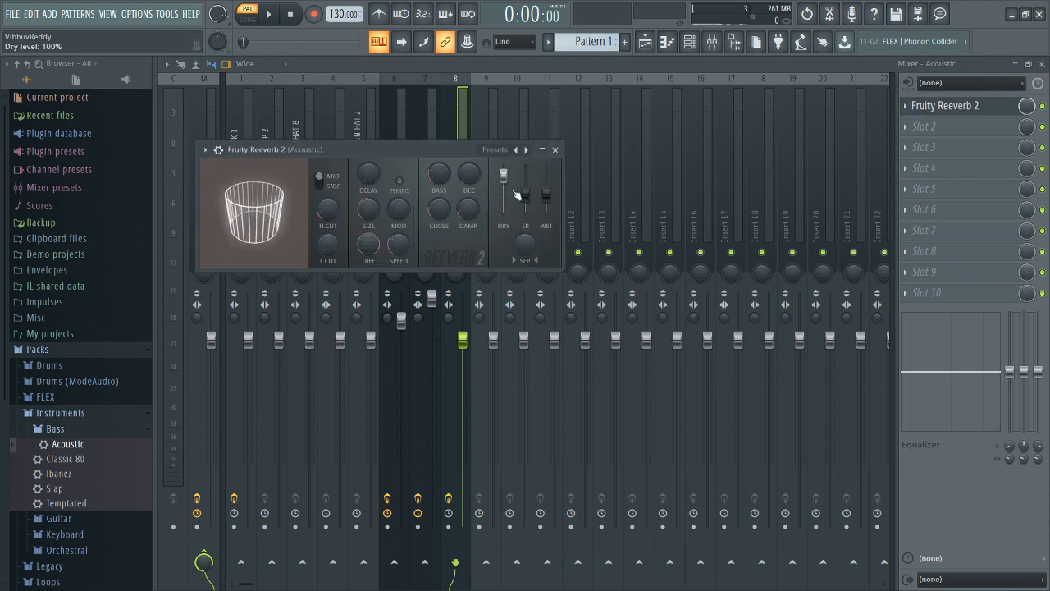
- Switch Fruity Reeverb 2 on the Acoustic track to the Default preset, slightly adjust its crossover, and close the plugin
{"action": "left_click", "coordinate": [527, 151]}
{"action": "left_click", "coordinate": [527, 151]}
{"action": "left_click_drag", "start_coordinate": [439, 208], "coordinate": [440, 204]}
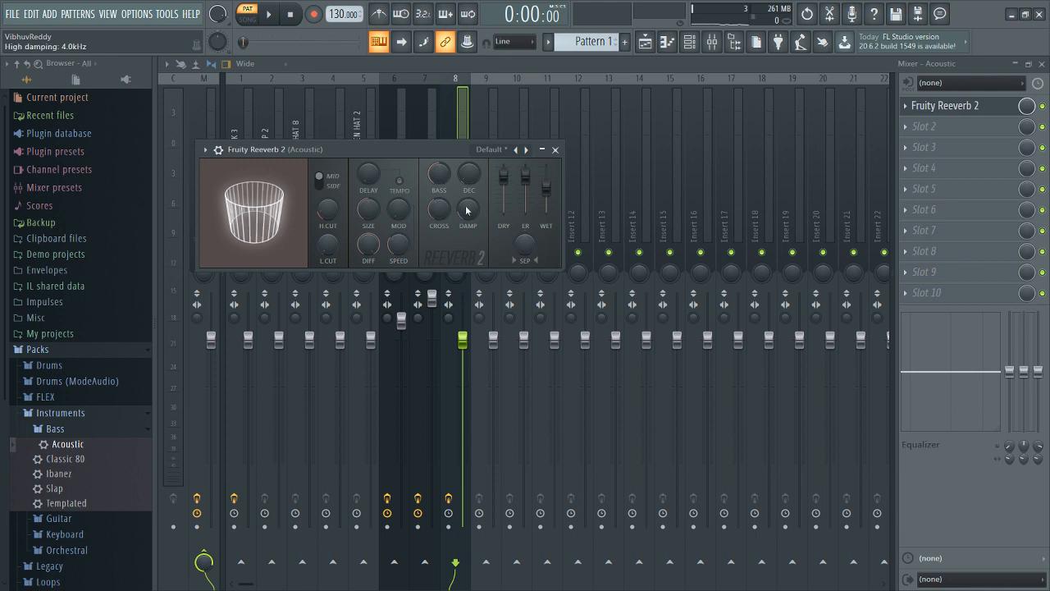
{"action": "left_click", "coordinate": [555, 149]}
- Play the pattern with the Electric and Above clouds 2 mixer tracks muted and raise the Acoustic track's fader to about 3.9 dB
{"action": "key", "text": "space"}
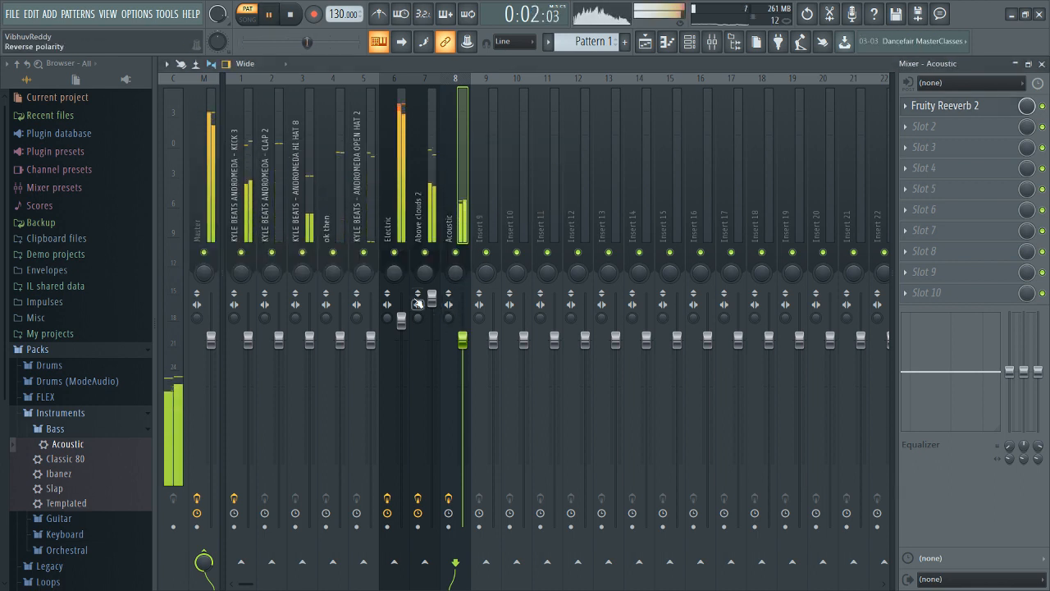
{"action": "left_click", "coordinate": [425, 252]}
{"action": "left_click", "coordinate": [396, 253]}
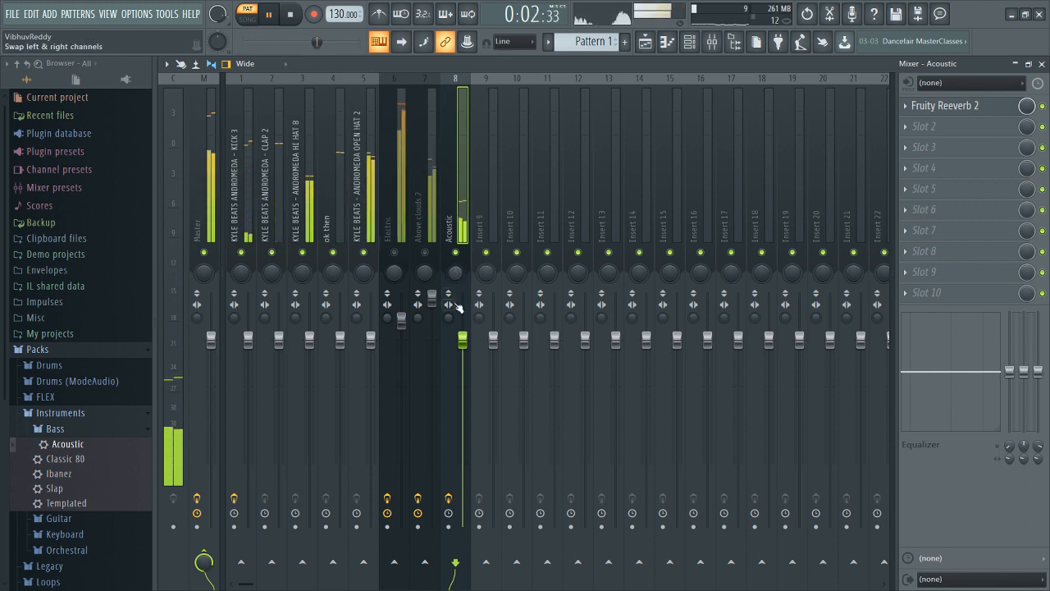
{"action": "left_click_drag", "start_coordinate": [463, 339], "coordinate": [463, 322]}
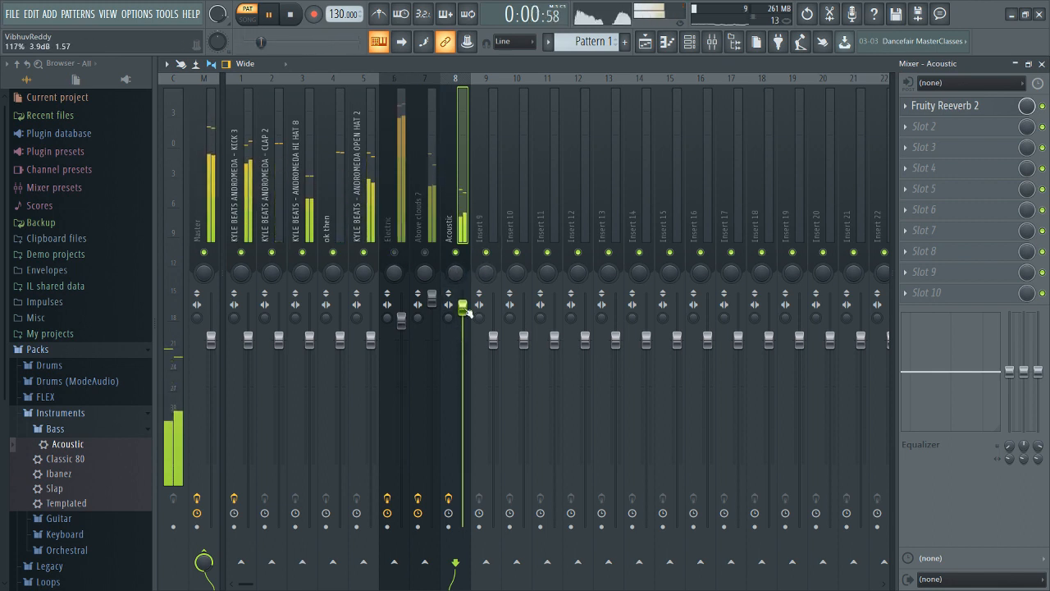
{"action": "key", "text": "space"}
- Move the Acoustic bass notes up one octave so they start on C4, raise their velocity to maximum, and listen briefly
{"action": "left_click", "coordinate": [668, 43]}
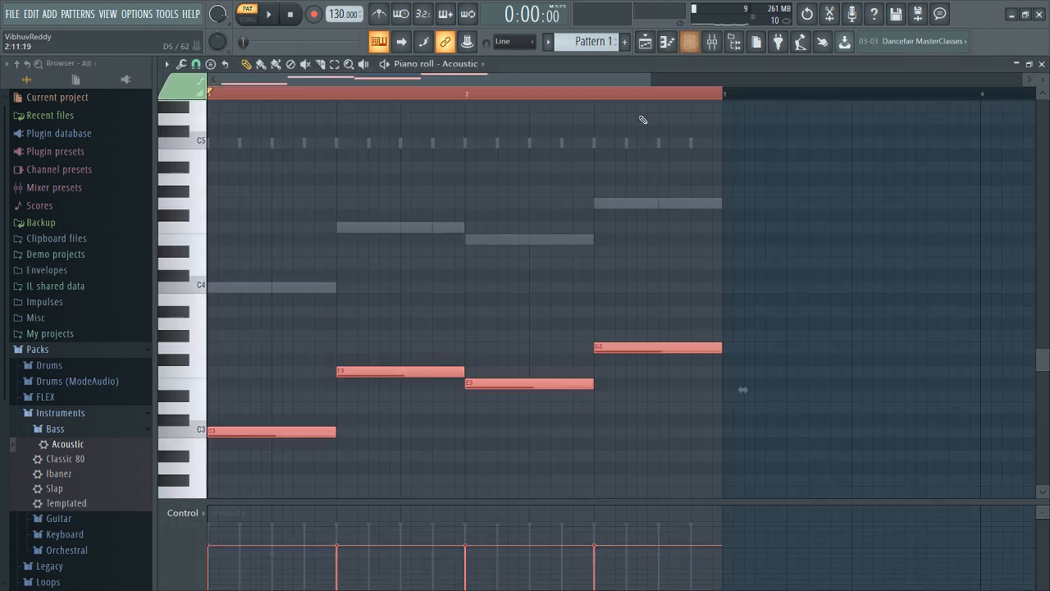
{"action": "left_click", "coordinate": [645, 43]}
{"action": "left_click", "coordinate": [668, 43]}
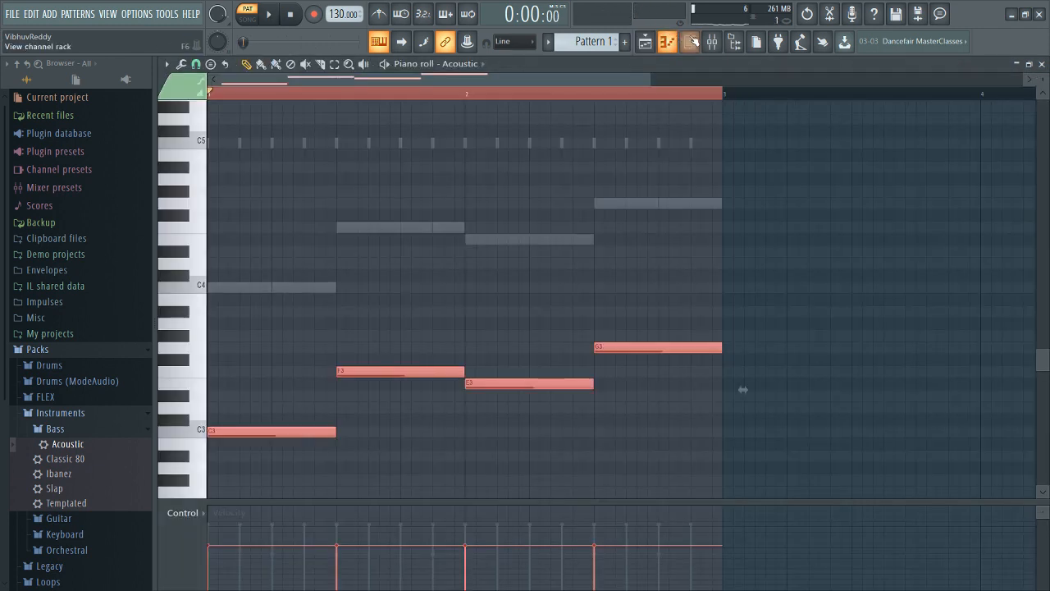
{"action": "left_click_drag", "start_coordinate": [247, 431], "coordinate": [235, 283]}
{"action": "key", "text": "space"}
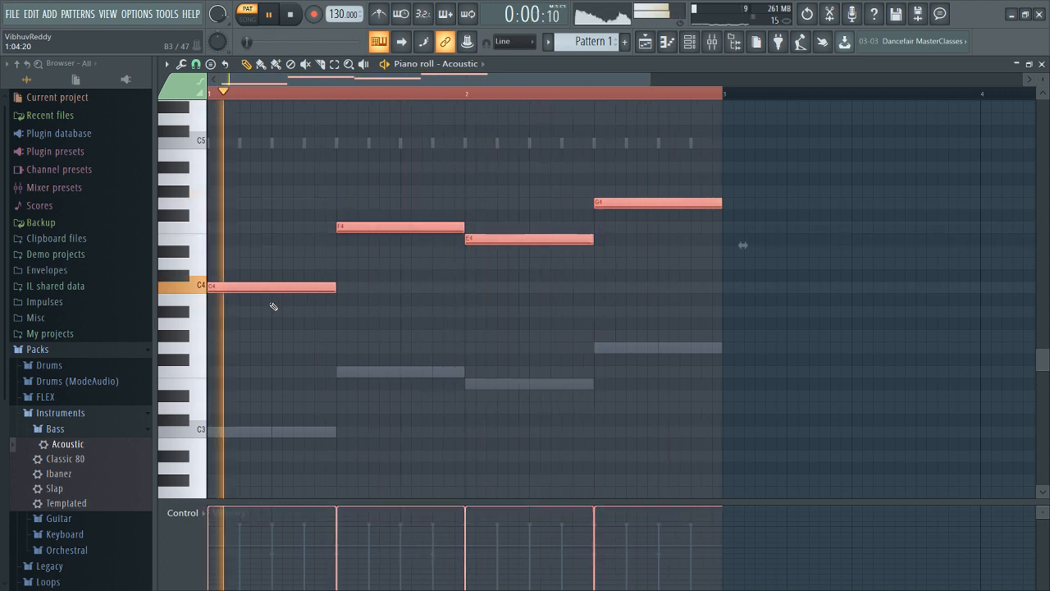
{"action": "key", "text": "space"}
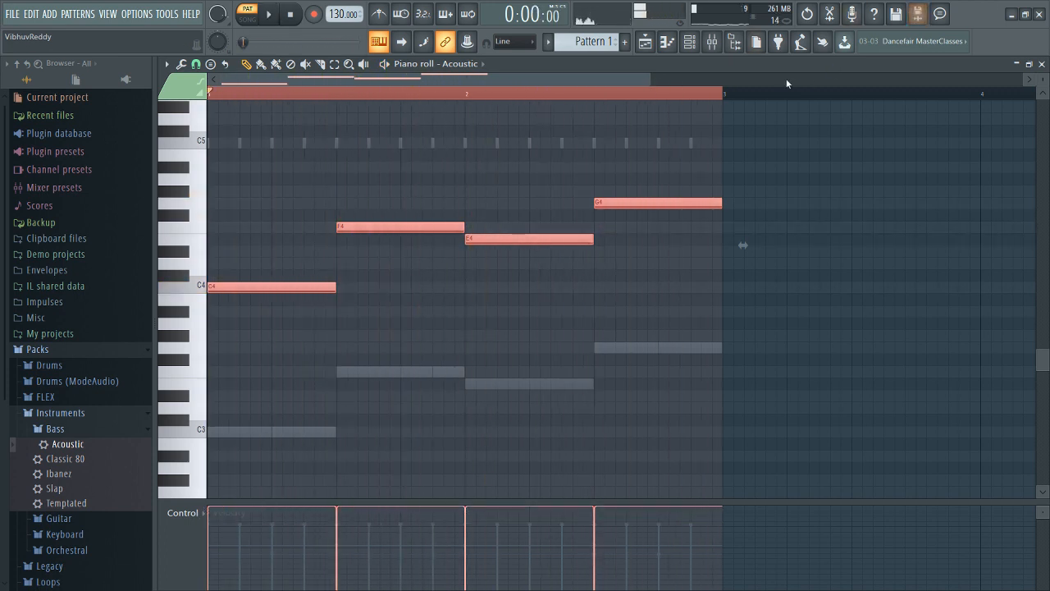
- Add Fruity parametric EQ 2 in the Acoustic track's second effect slot and pull its mid and high bands down
{"action": "left_click", "coordinate": [694, 41]}
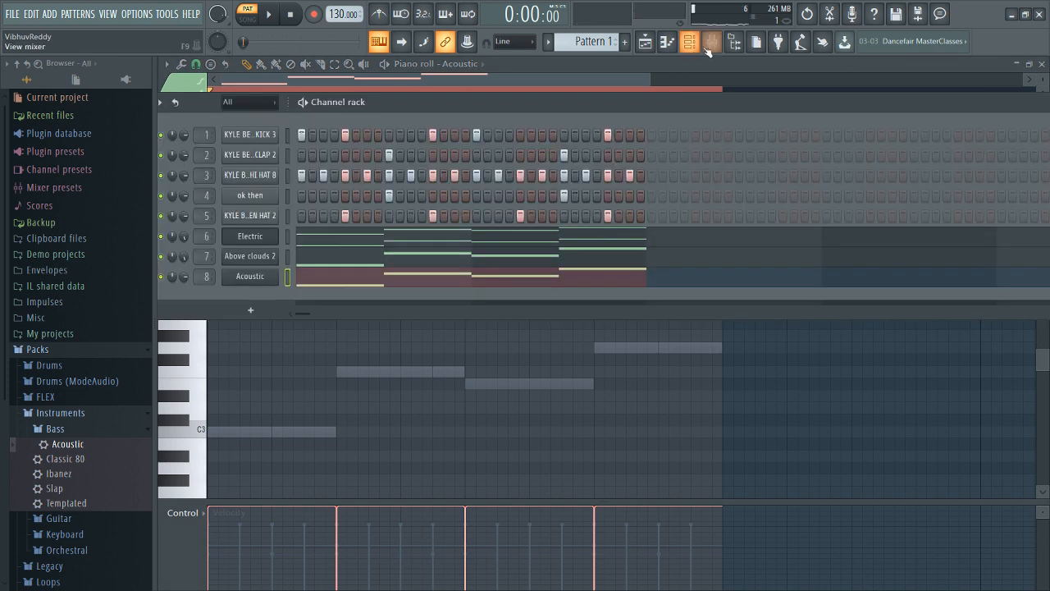
{"action": "left_click", "coordinate": [709, 44]}
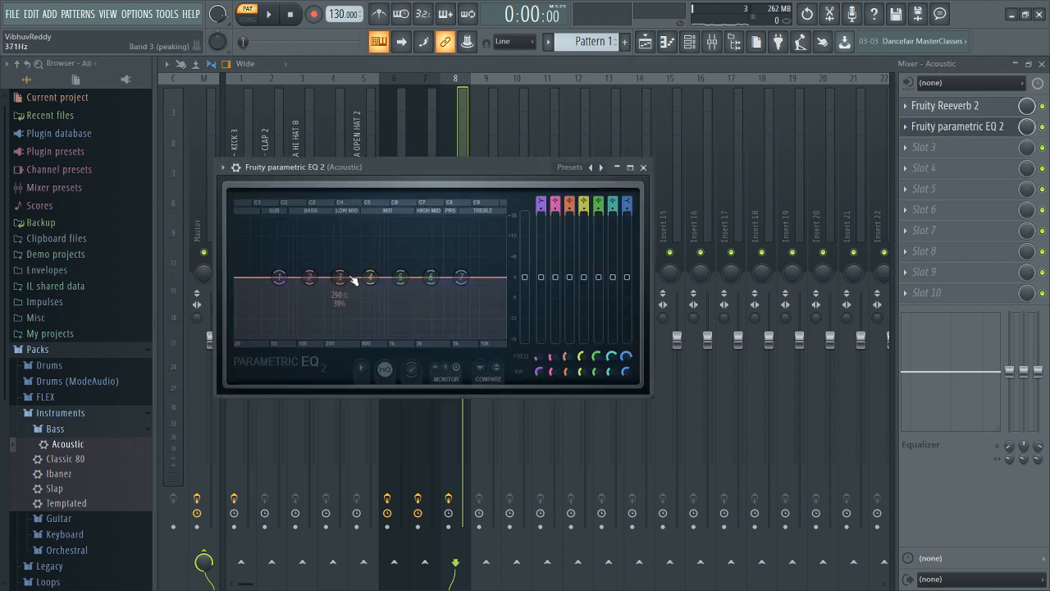
{"action": "left_click_drag", "start_coordinate": [370, 276], "coordinate": [414, 323]}
{"action": "left_click_drag", "start_coordinate": [430, 277], "coordinate": [470, 303]}
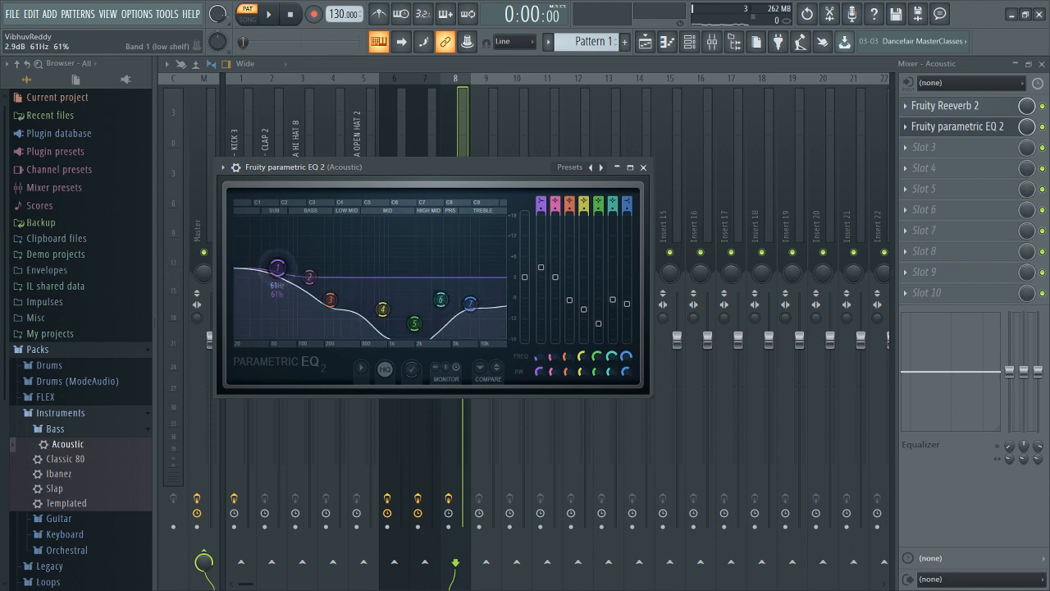
- While the pattern plays, boost the Acoustic EQ's bands 1 to 3 and main level, cut the high bands further, and close it
{"action": "key", "text": "space"}
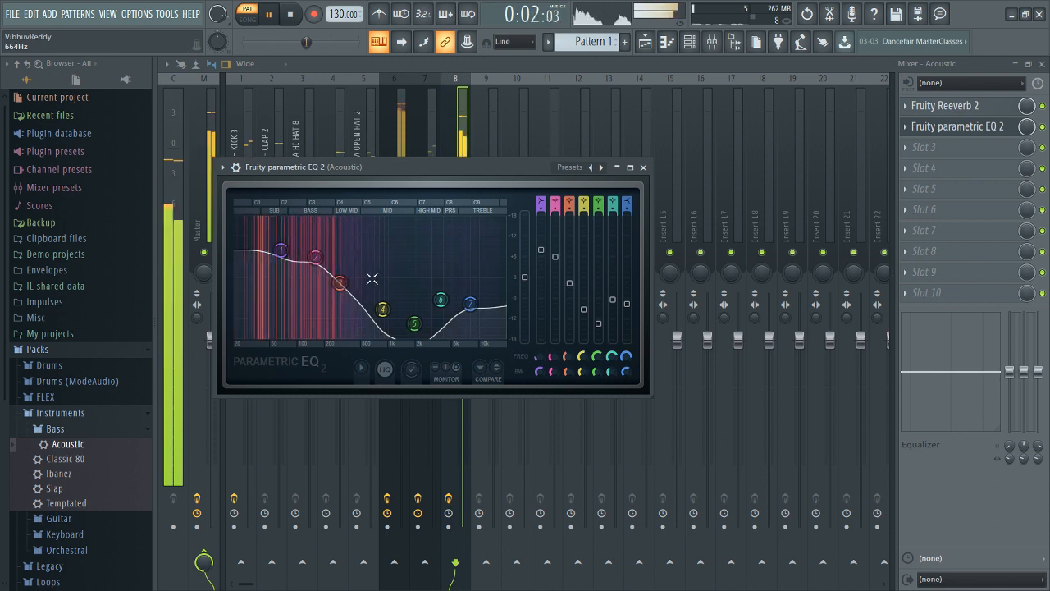
{"action": "left_click_drag", "start_coordinate": [340, 283], "coordinate": [273, 235]}
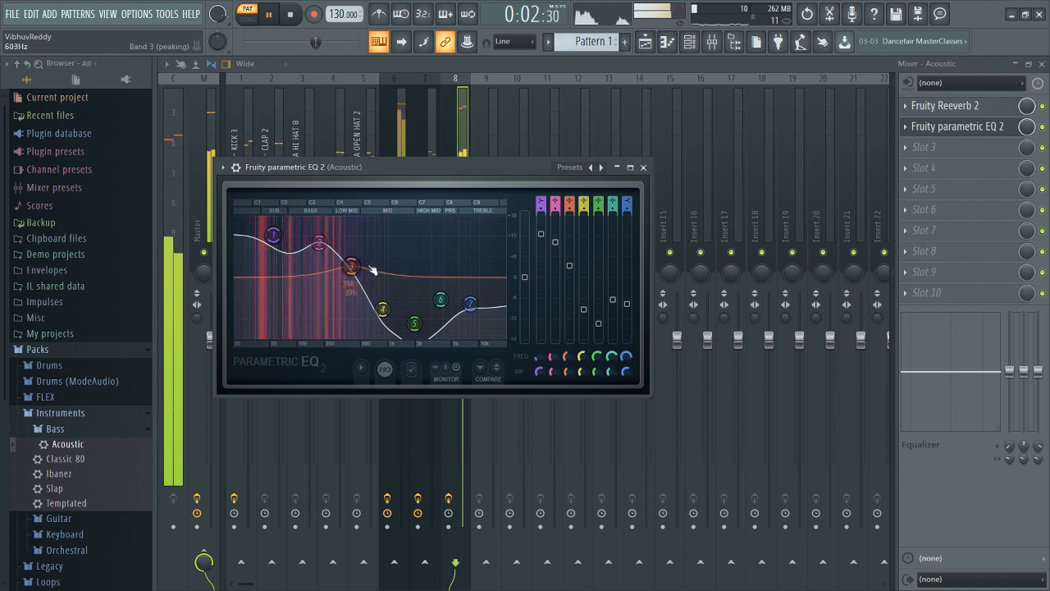
{"action": "left_click_drag", "start_coordinate": [351, 265], "coordinate": [353, 257]}
{"action": "left_click_drag", "start_coordinate": [525, 277], "coordinate": [525, 273]}
{"action": "left_click_drag", "start_coordinate": [440, 300], "coordinate": [470, 330]}
{"action": "left_click_drag", "start_coordinate": [353, 257], "coordinate": [352, 245]}
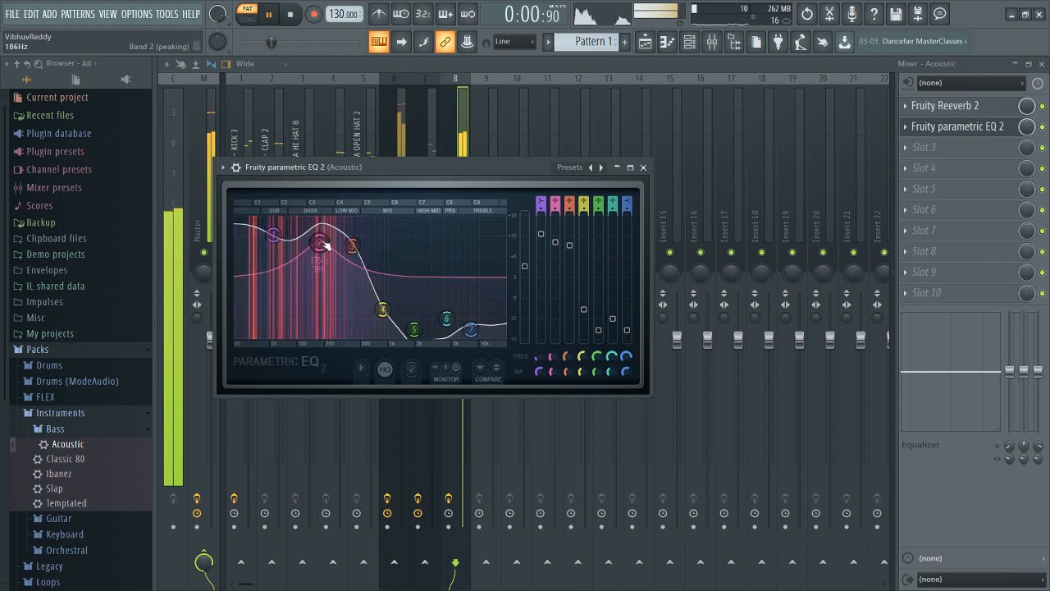
{"action": "left_click", "coordinate": [643, 166]}
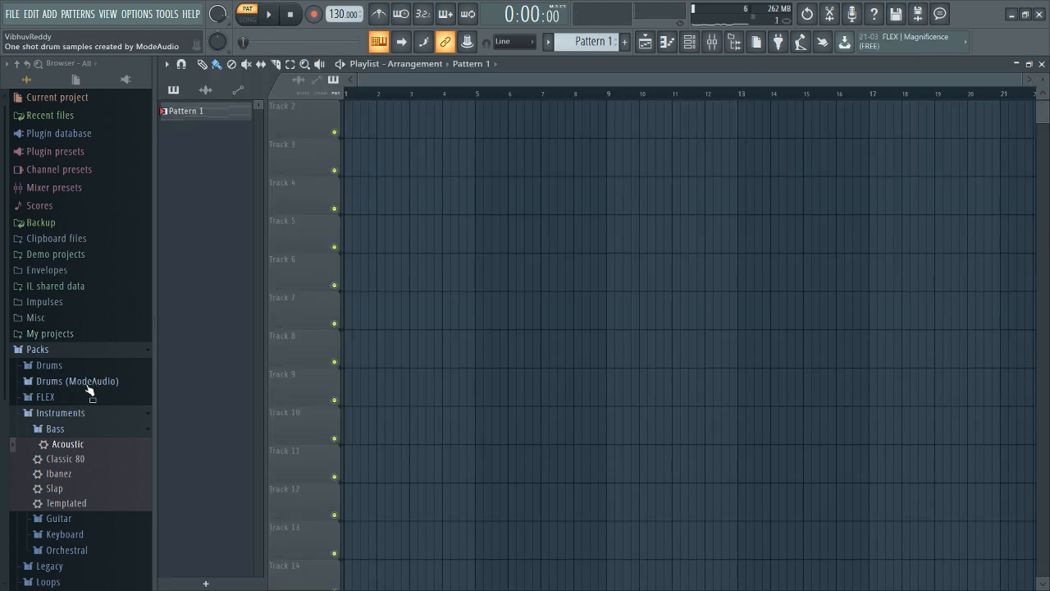
- Audition the 808 samples ABEL, babyonbaby, lettuce, LOADED and starburst in the ANDROMEDA folder under Soundfonts
{"action": "left_click", "coordinate": [81, 415]}
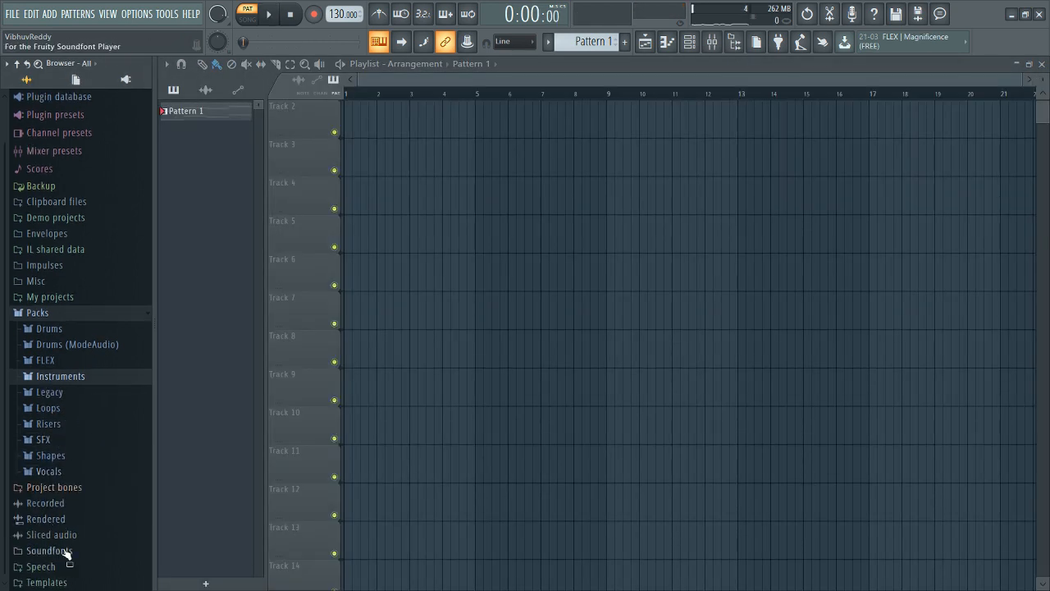
{"action": "left_click", "coordinate": [65, 551]}
{"action": "left_click", "coordinate": [94, 445]}
{"action": "left_click", "coordinate": [95, 461]}
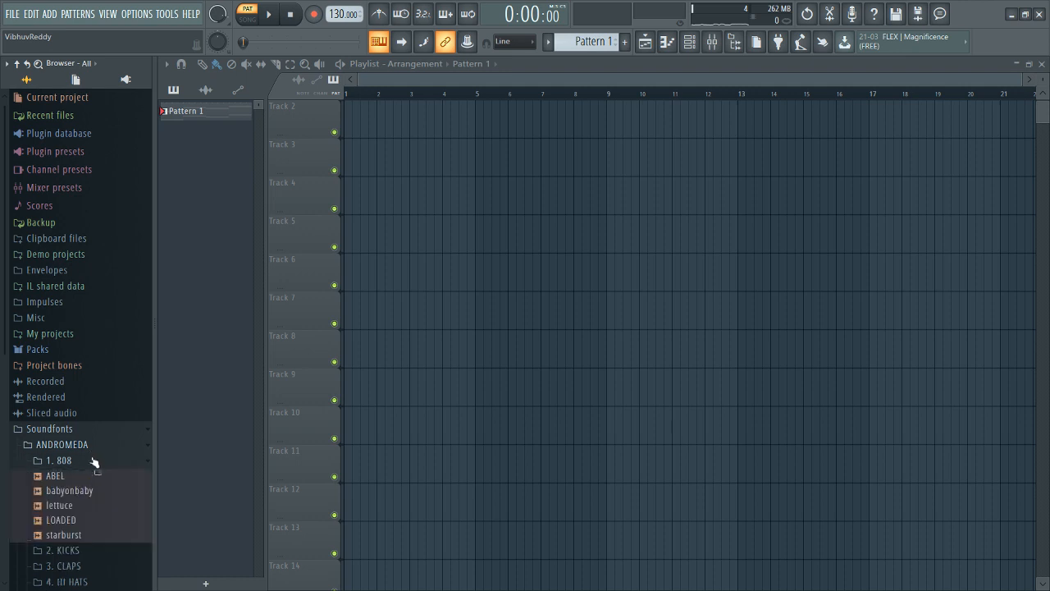
{"action": "left_click", "coordinate": [76, 478]}
{"action": "left_click", "coordinate": [68, 492]}
{"action": "left_click", "coordinate": [54, 504]}
{"action": "left_click", "coordinate": [54, 519]}
{"action": "left_click", "coordinate": [54, 534]}
{"action": "left_click", "coordinate": [97, 445]}
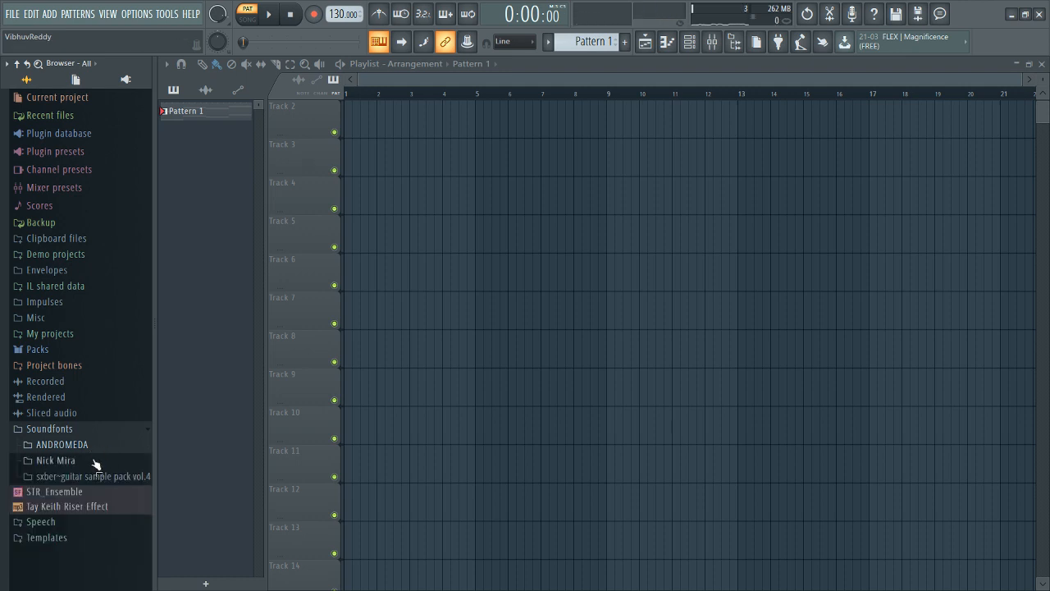
- Open the Nick Mira sample folder and compare the 808 1 and 808 2 samples
{"action": "left_click", "coordinate": [90, 475]}
{"action": "left_click", "coordinate": [82, 460]}
{"action": "left_click", "coordinate": [70, 476]}
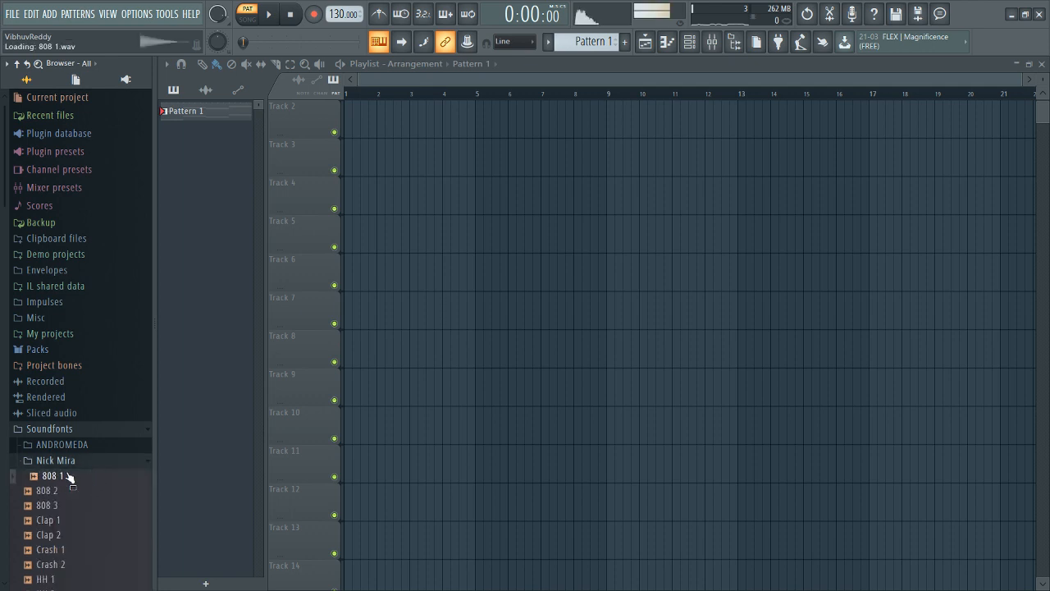
{"action": "left_click", "coordinate": [54, 490]}
{"action": "key", "text": "Up"}
{"action": "key", "text": "Up"}
- Add the 808 1 sample as a new channel and place it above the kick in the Channel rack
{"action": "left_click", "coordinate": [667, 41]}
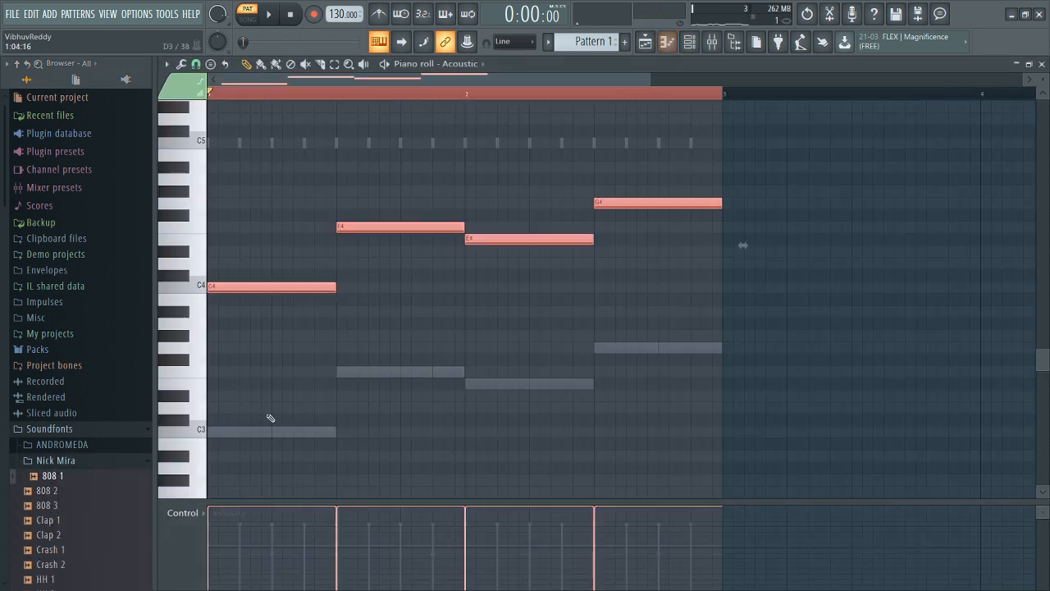
{"action": "left_click", "coordinate": [676, 39]}
{"action": "left_click", "coordinate": [688, 41]}
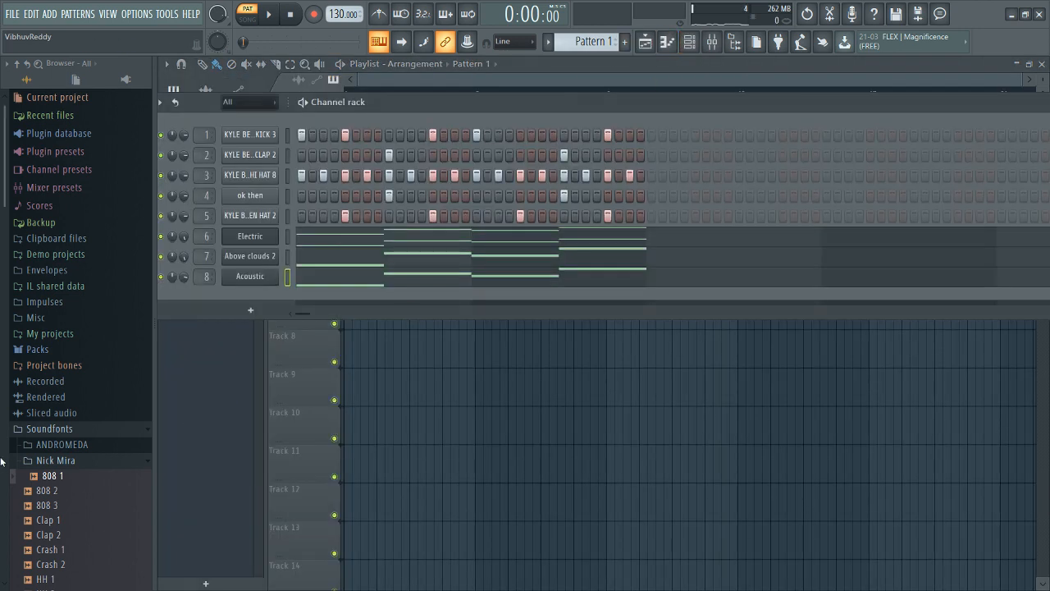
{"action": "left_click_drag", "start_coordinate": [54, 478], "coordinate": [230, 239]}
{"action": "left_click_drag", "start_coordinate": [259, 127], "coordinate": [259, 121]}
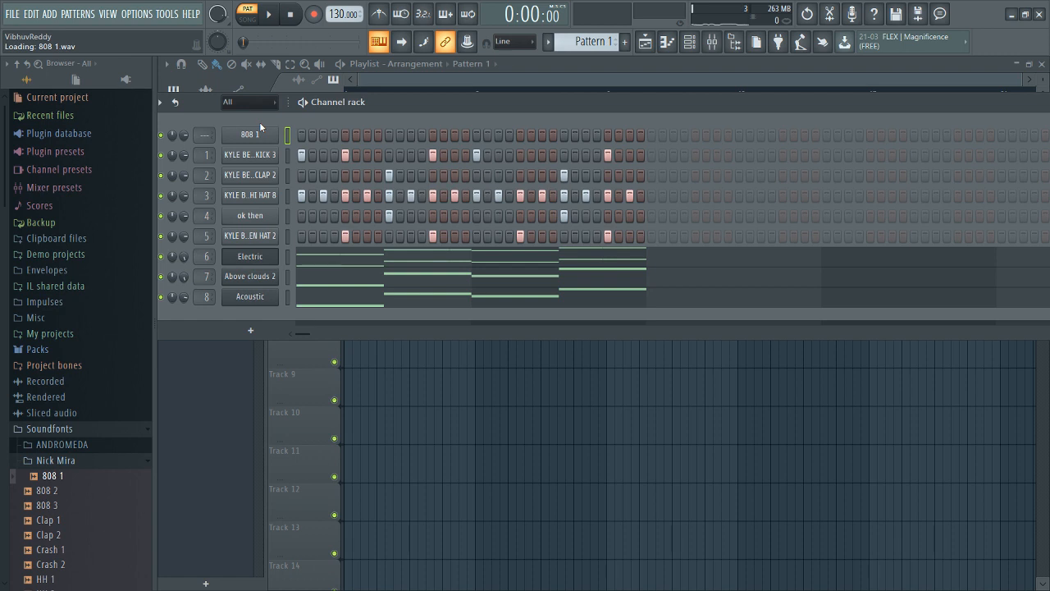
- With the Acoustic channel muted, program 808 1 hits on steps 1, 5, 13, 17 and 29 to match the kick, and play the pattern
{"action": "key", "text": "space"}
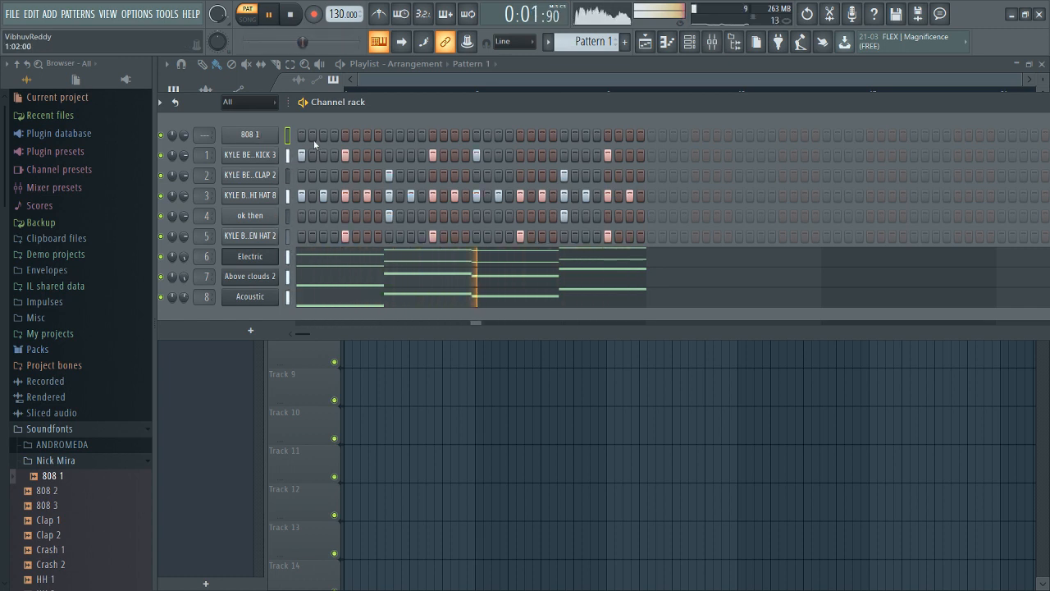
{"action": "key", "text": "space"}
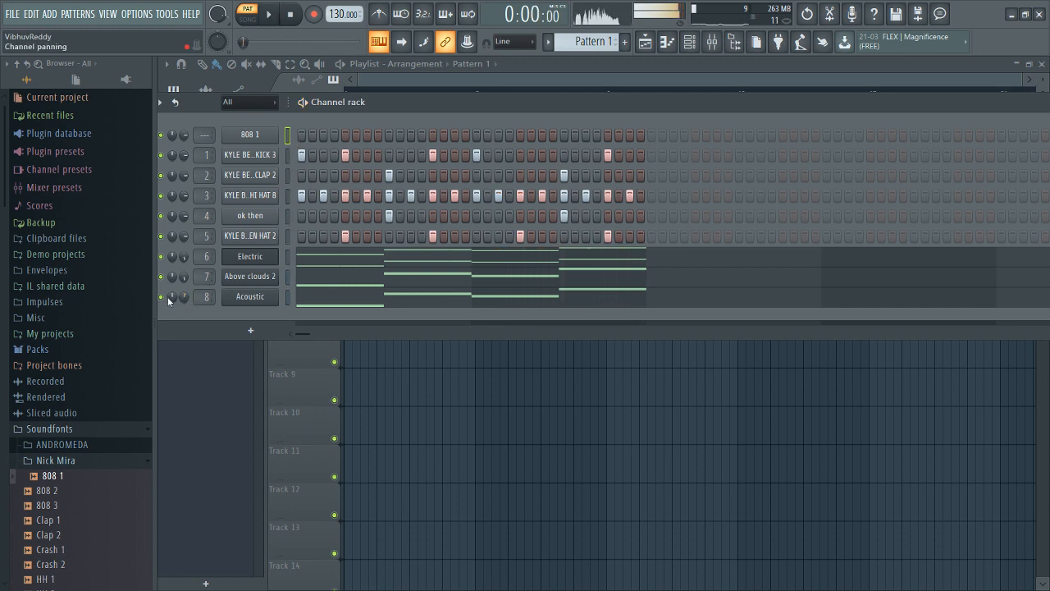
{"action": "key", "text": "space"}
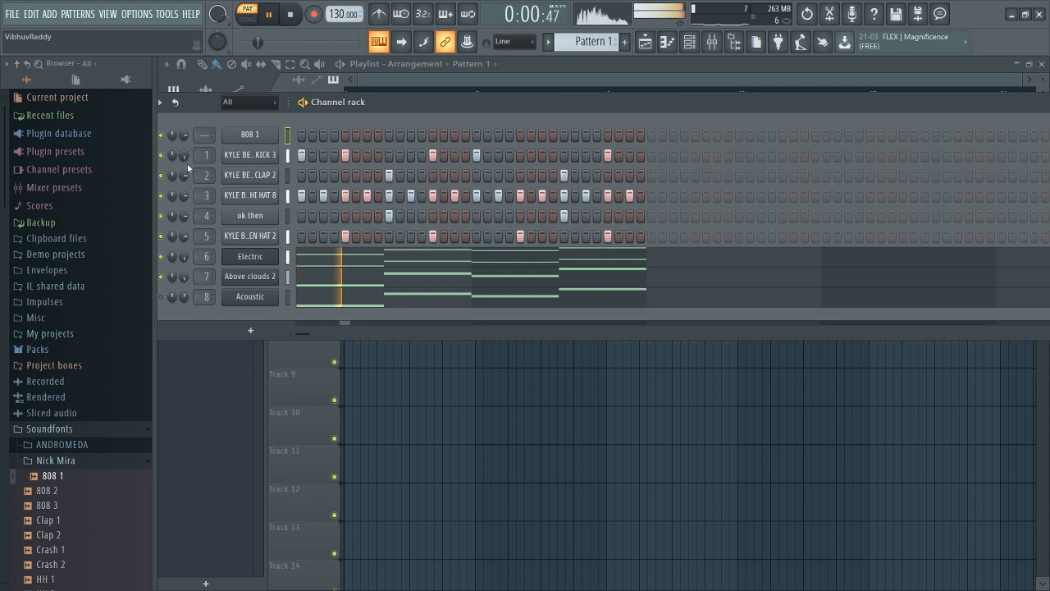
{"action": "left_click", "coordinate": [476, 134]}
{"action": "key", "text": "space"}
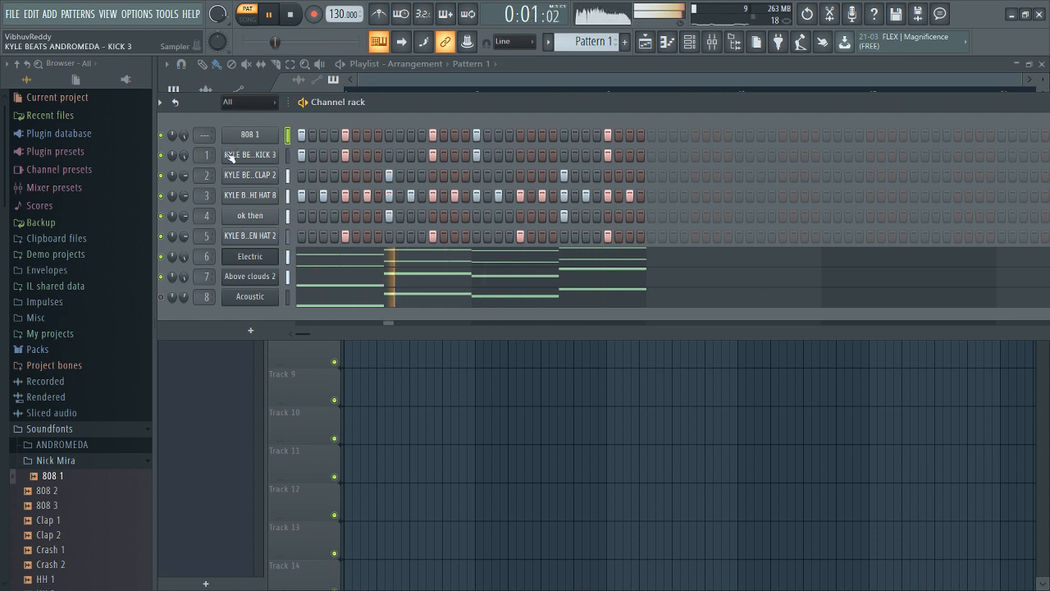
- Route 808 1 to mixer track 9 with Fruity Reeverb 2 and Fruity parametric EQ 2, and check its notes in the piano roll
{"action": "key", "text": "F9"}
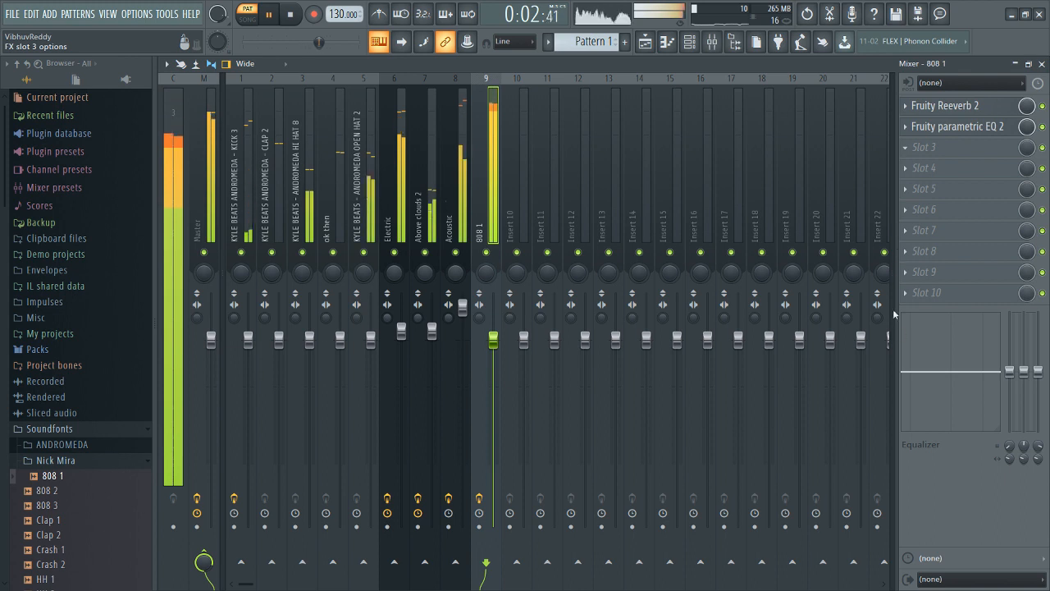
{"action": "left_click", "coordinate": [644, 41]}
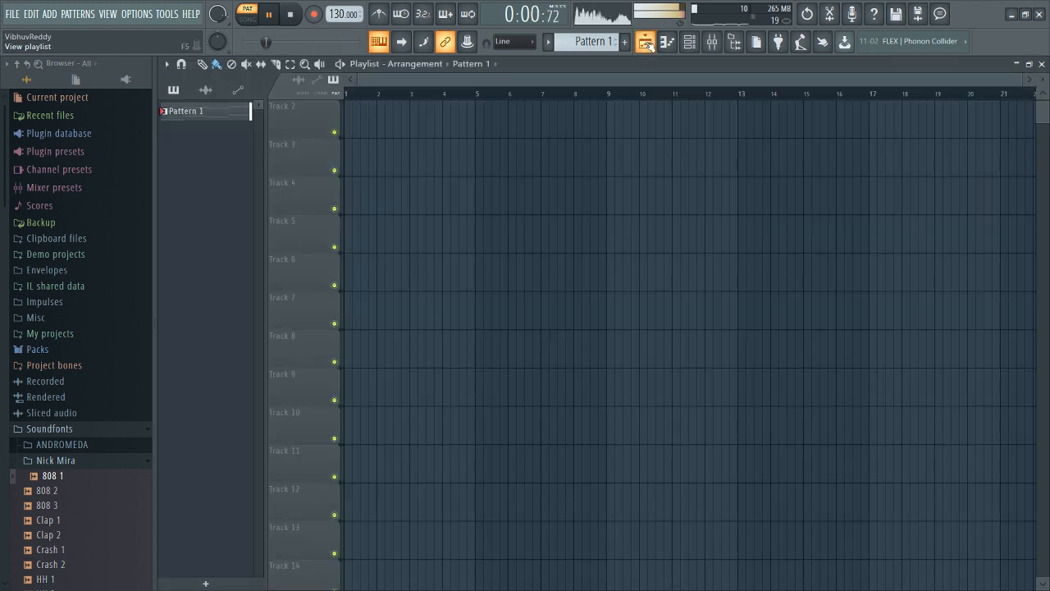
{"action": "left_click", "coordinate": [667, 41]}
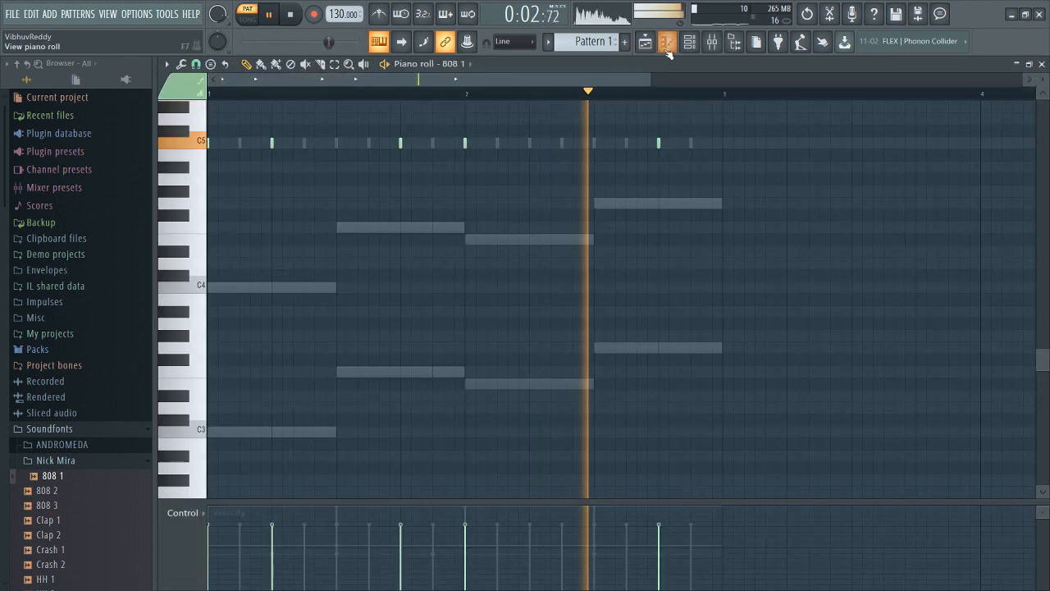
{"action": "key", "text": "F6"}
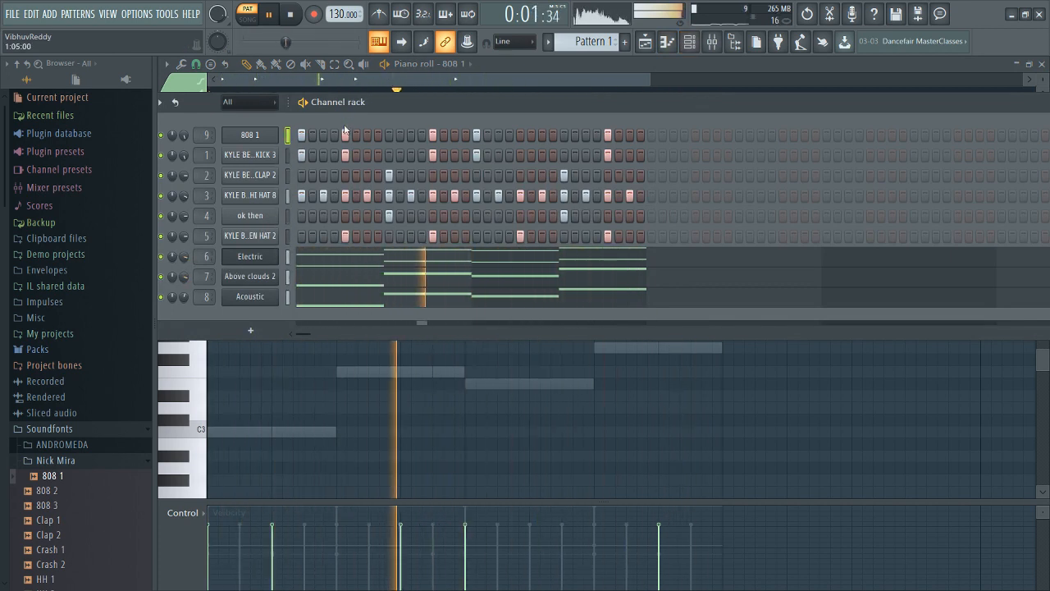
- Rework the 808 1 hits to steps 1, 13, 25 and 29, and audition the drums with Electric, Above clouds 2 and Acoustic muted
{"action": "left_click", "coordinate": [566, 135]}
{"action": "left_click", "coordinate": [608, 135]}
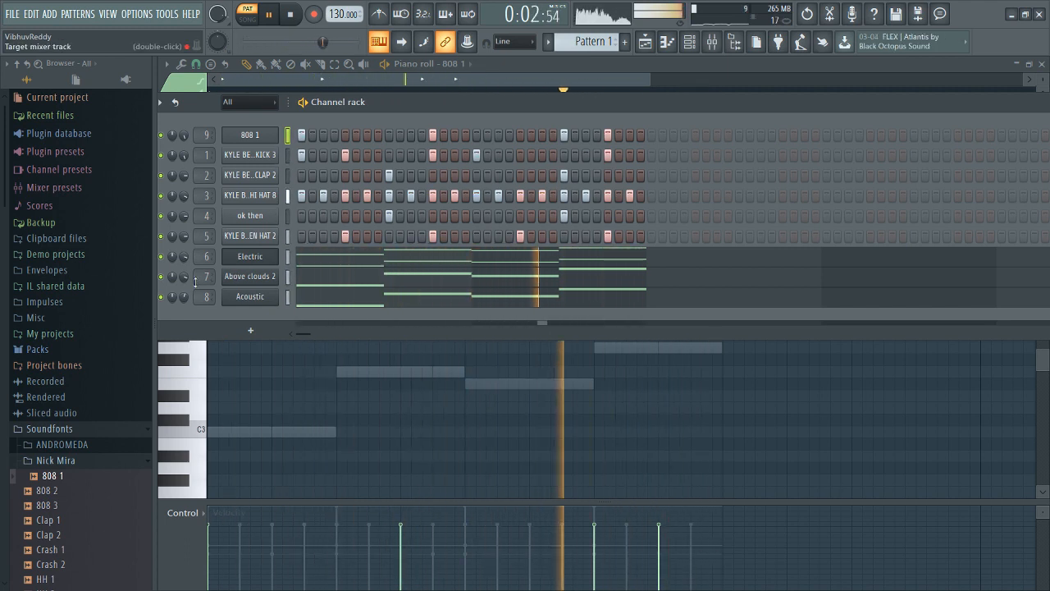
{"action": "left_click", "coordinate": [161, 257]}
{"action": "left_click", "coordinate": [161, 277]}
{"action": "left_click", "coordinate": [162, 297]}
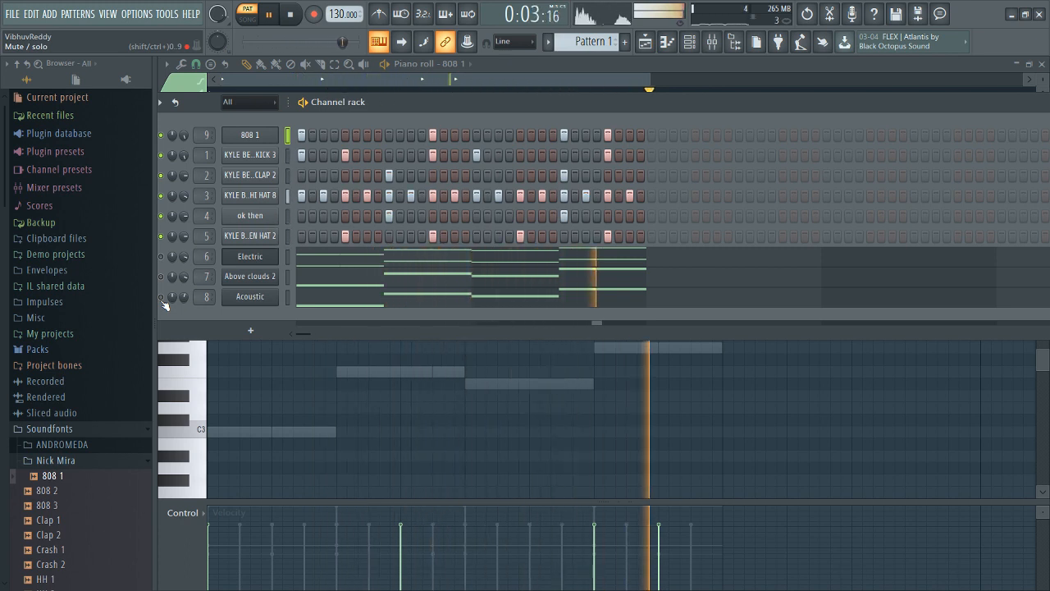
{"action": "left_click", "coordinate": [162, 297]}
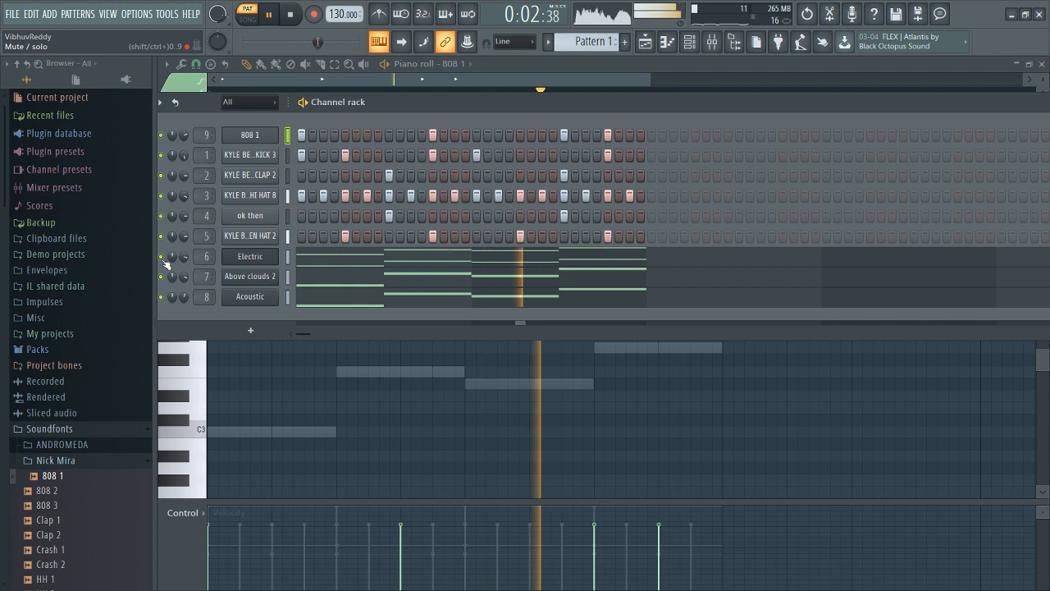
{"action": "key", "text": "space"}
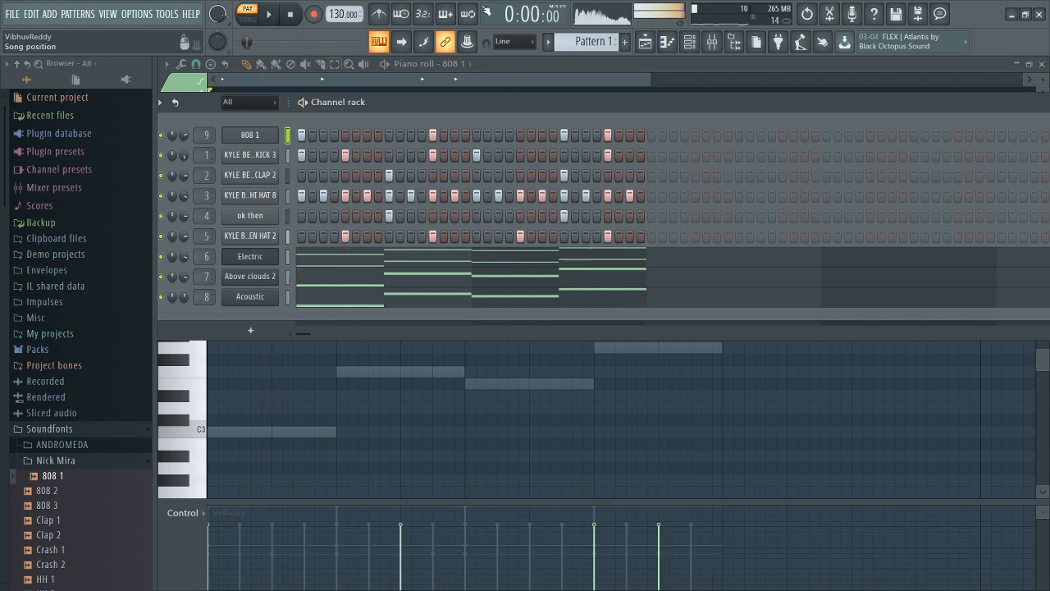
- Open the Playlist and split Pattern 1 into separate patterns by channel
{"action": "key", "text": "F6"}
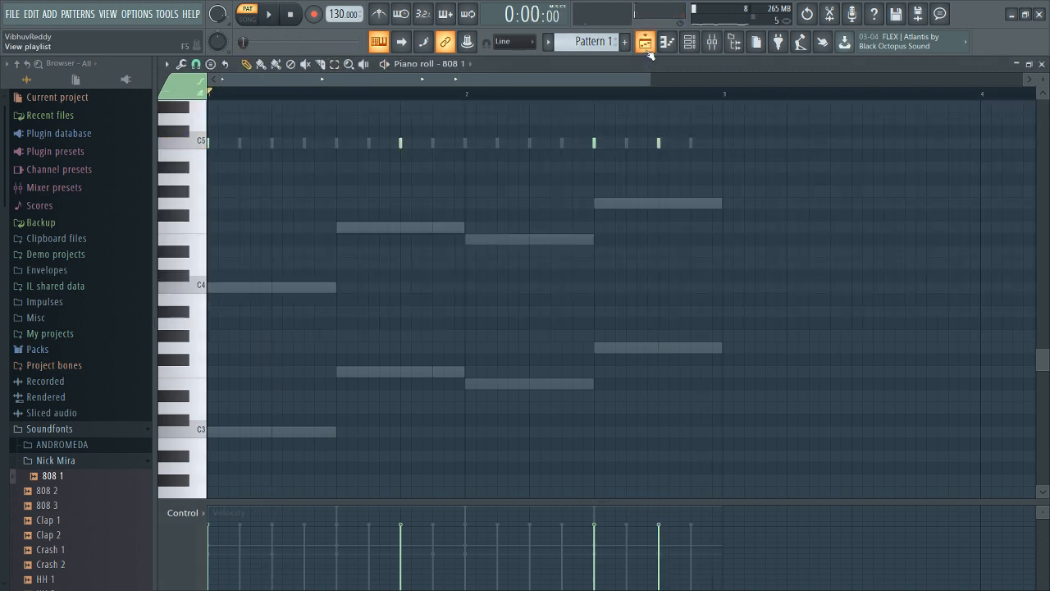
{"action": "left_click", "coordinate": [646, 48]}
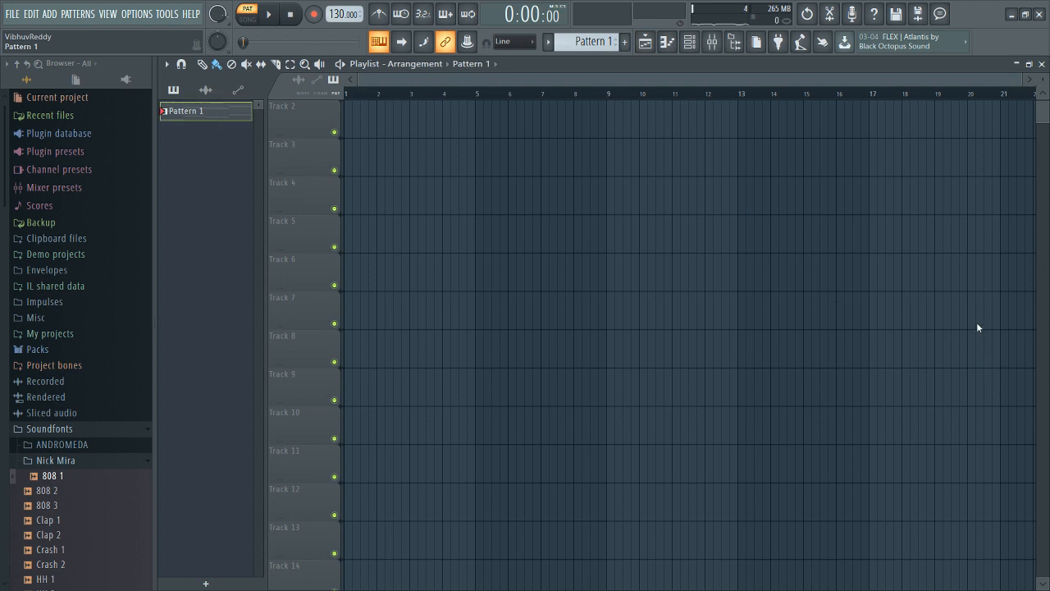
{"action": "key", "text": "F7"}
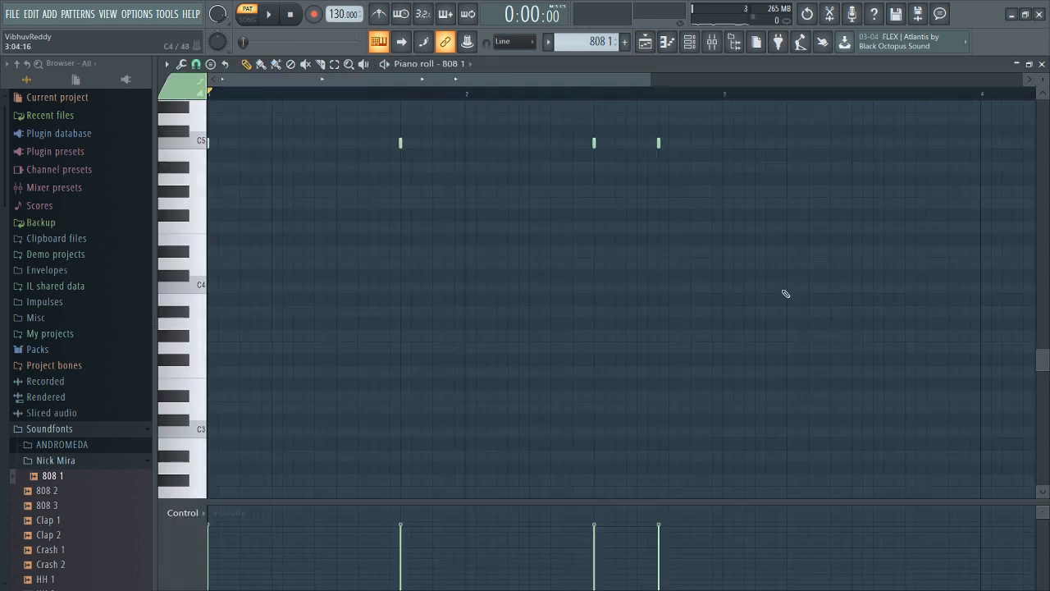
{"action": "left_click", "coordinate": [646, 43]}
- Place Above clouds 2 clips at bars 1 and 3 on Track 1 and play the arrangement in song mode
{"action": "scroll", "coordinate": [283, 162], "scroll_direction": "up", "scroll_amount": 1}
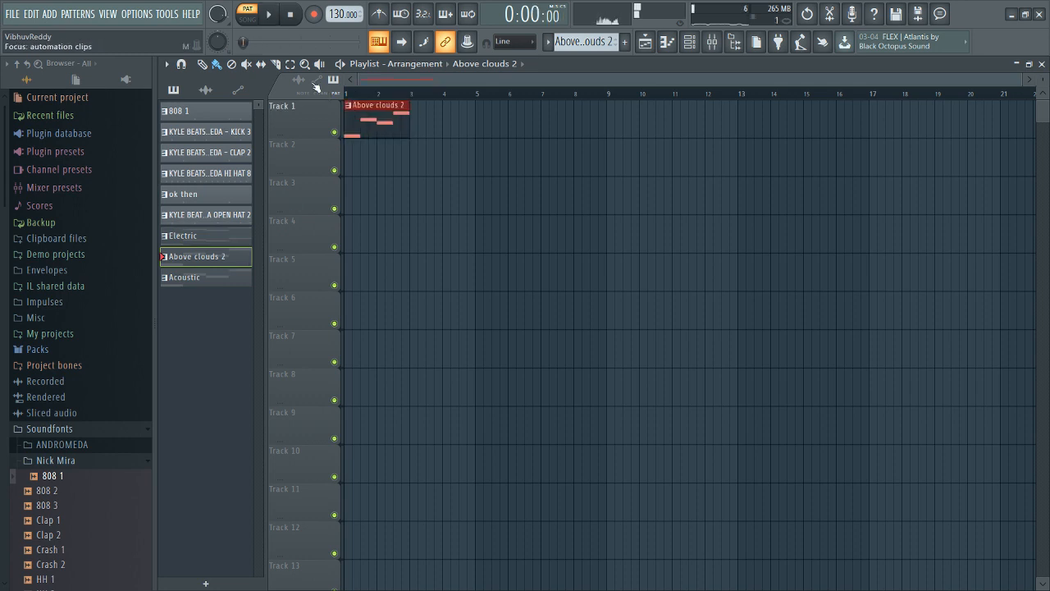
{"action": "left_click", "coordinate": [269, 19]}
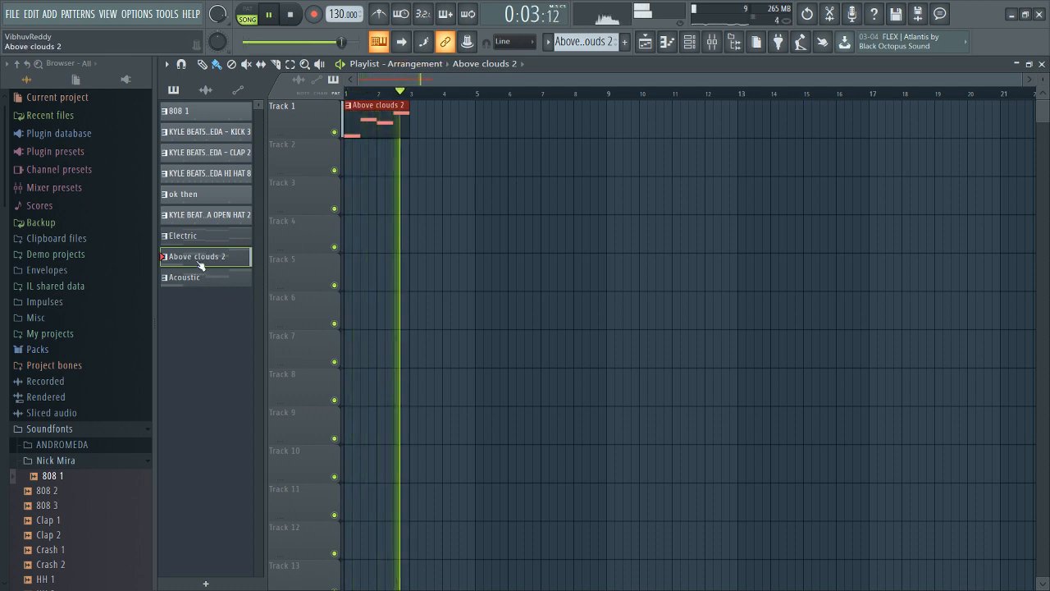
{"action": "left_click", "coordinate": [410, 121]}
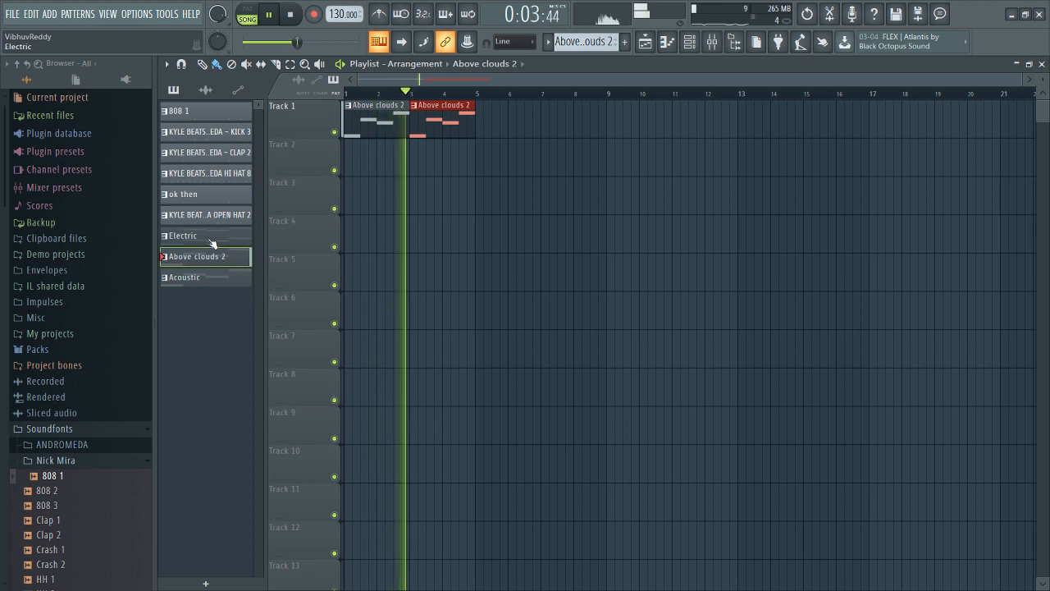
{"action": "left_click", "coordinate": [215, 237]}
{"action": "left_click", "coordinate": [410, 158]}
{"action": "left_click_drag", "start_coordinate": [411, 157], "coordinate": [441, 154]}
{"action": "key", "text": "space"}
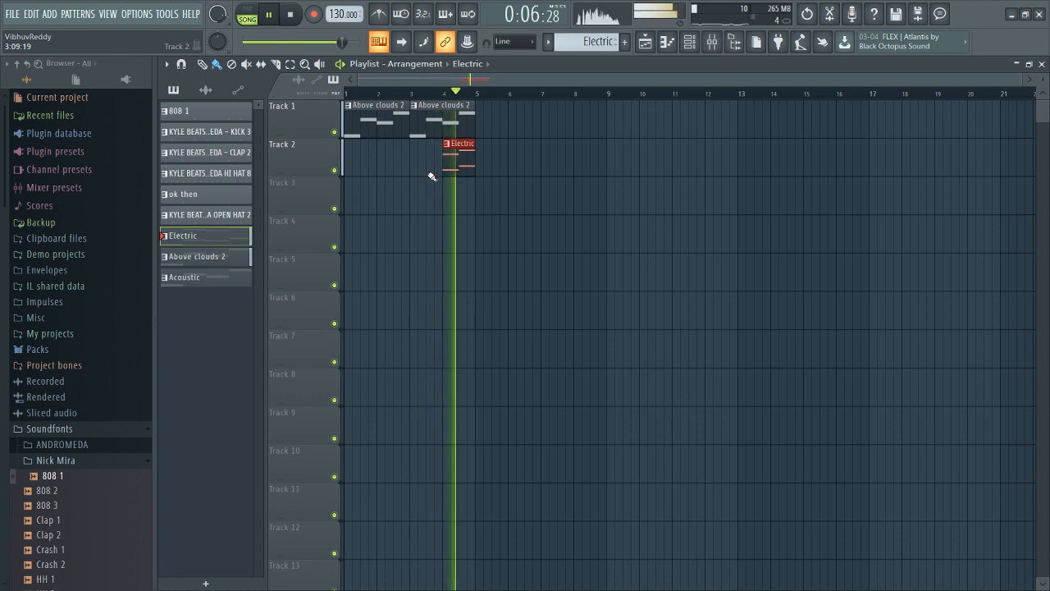
{"action": "key", "text": "space"}
{"action": "right_click", "coordinate": [463, 152]}
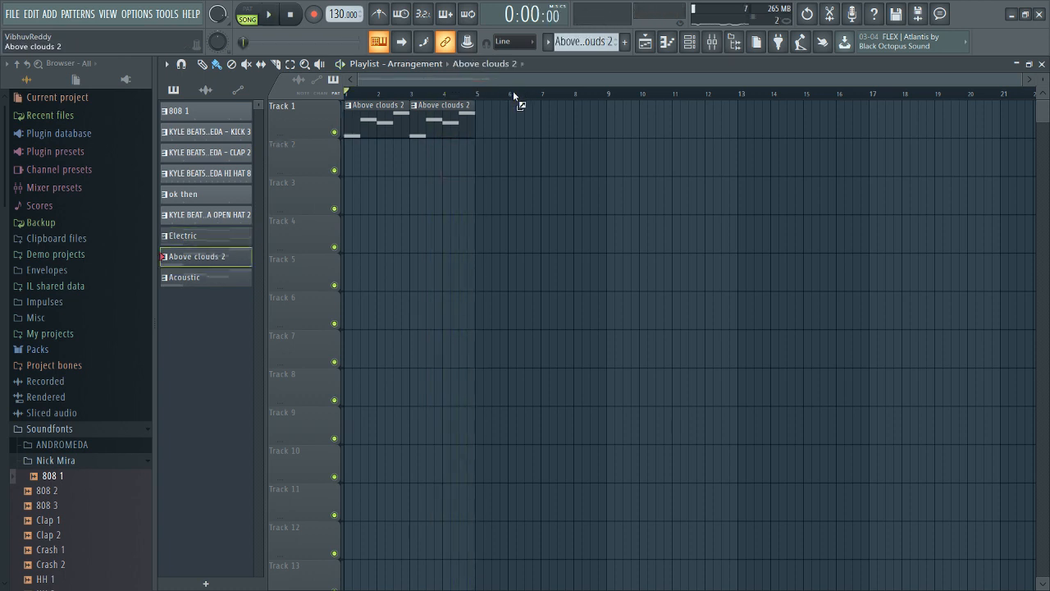
- Place Above clouds 2 on Track 1 and Electric on Track 2 at bar 5, plus HI HAT 8 on Track 3 at bars 3 and 5
{"action": "left_click", "coordinate": [479, 119]}
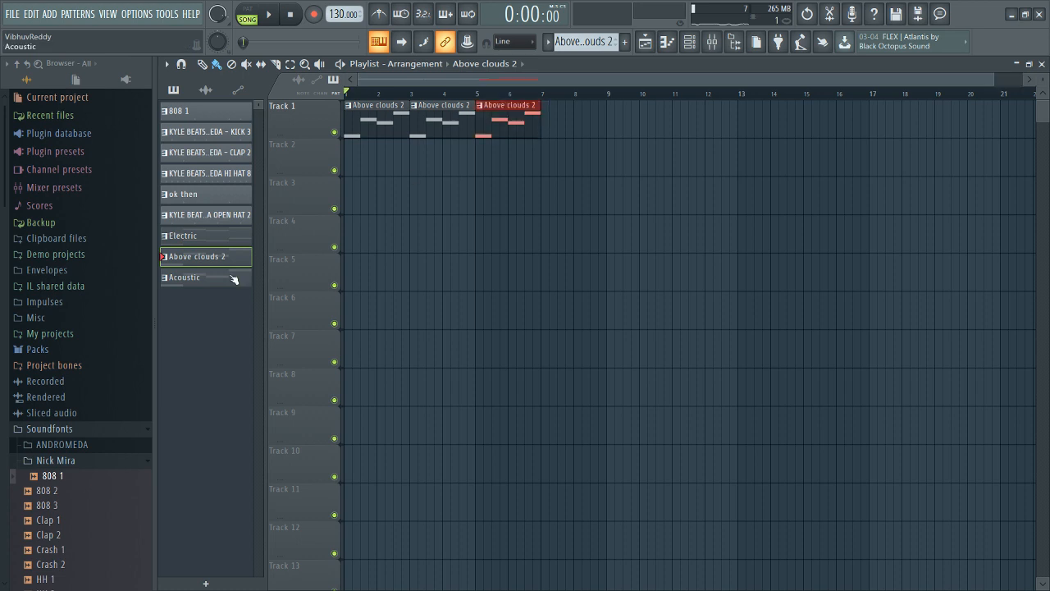
{"action": "left_click", "coordinate": [217, 177]}
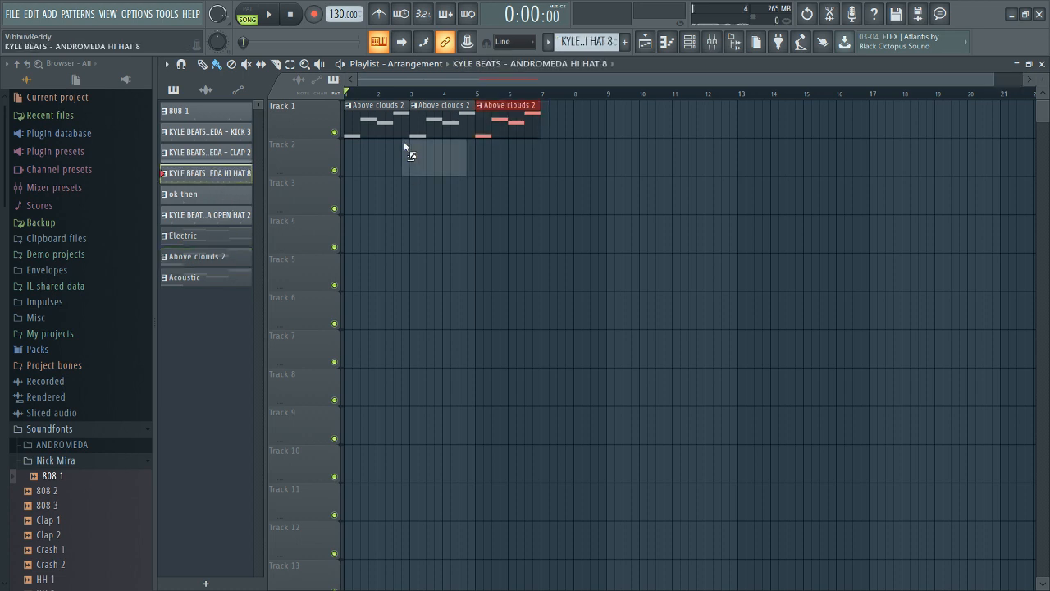
{"action": "left_click", "coordinate": [409, 190]}
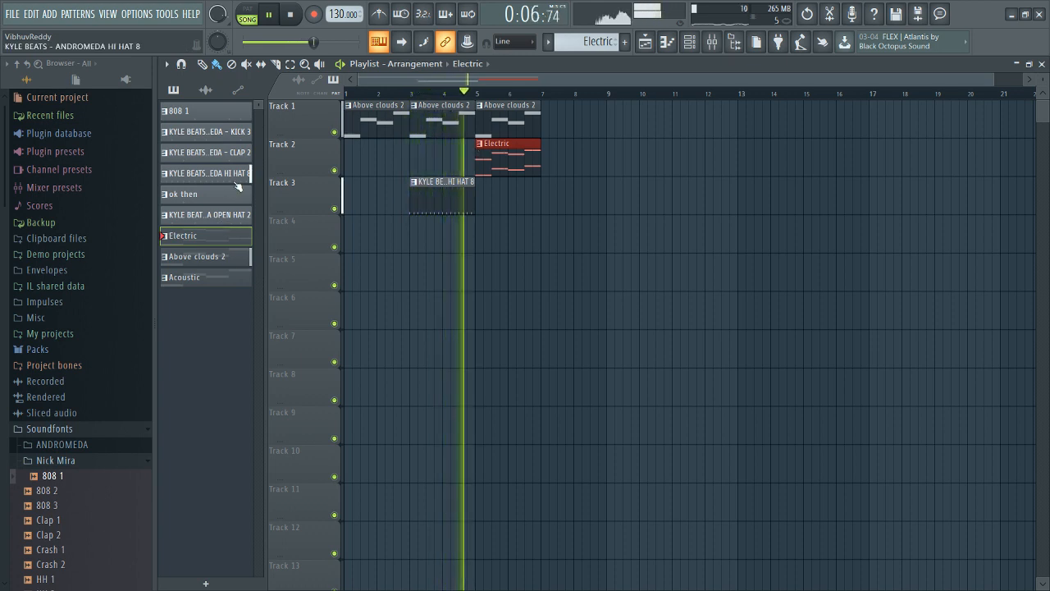
{"action": "left_click", "coordinate": [466, 194]}
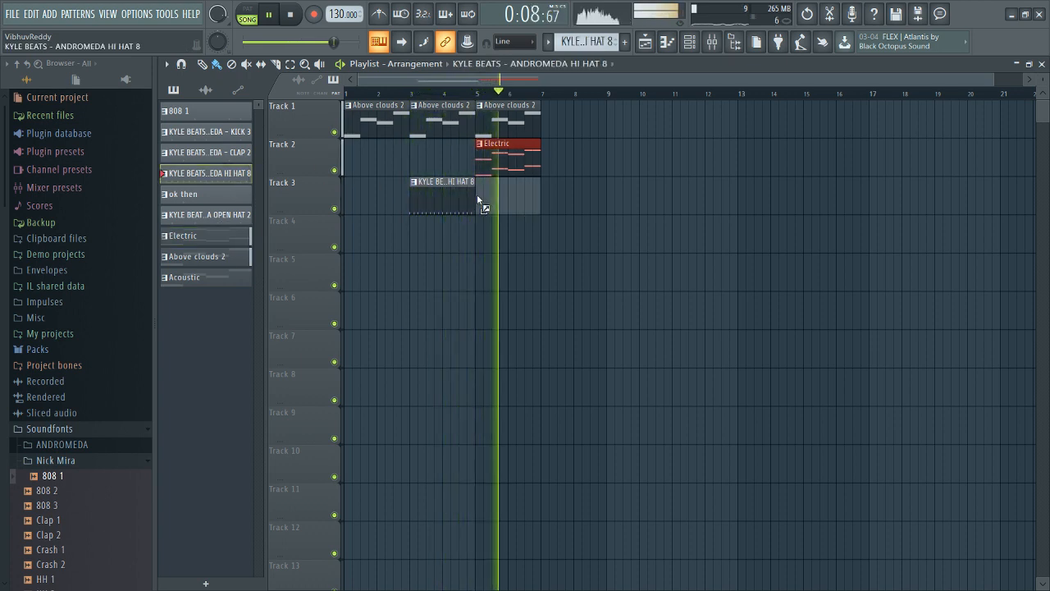
{"action": "left_click", "coordinate": [476, 194]}
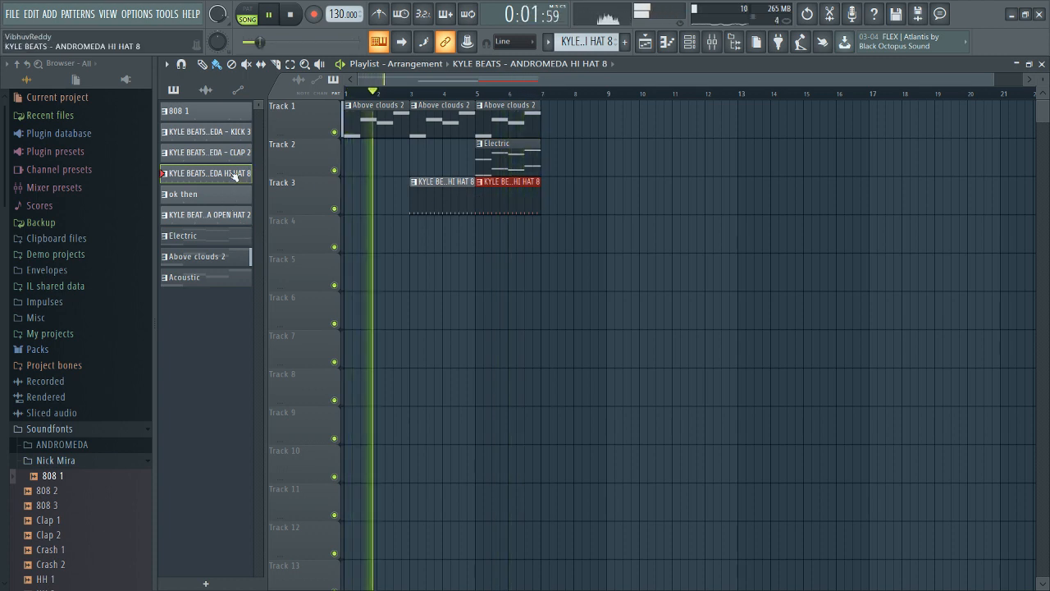
{"action": "key", "text": "space"}
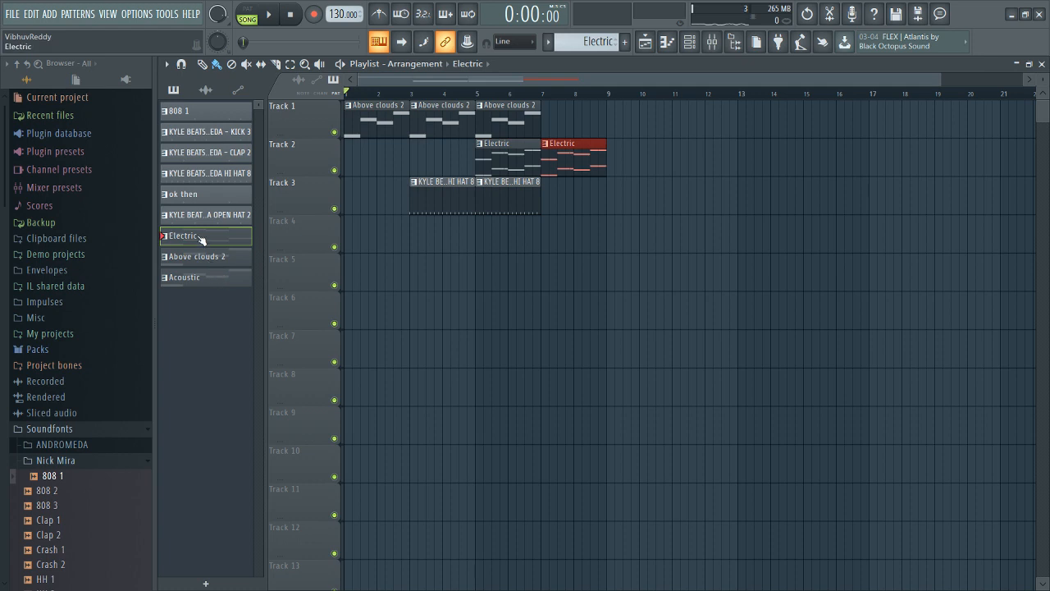
- Place Above clouds 2, Electric, HI HAT 8, CLAP 2, ok then and OPEN HAT 2 clips at bar 7 on Tracks 1 to 6
{"action": "left_click", "coordinate": [540, 127]}
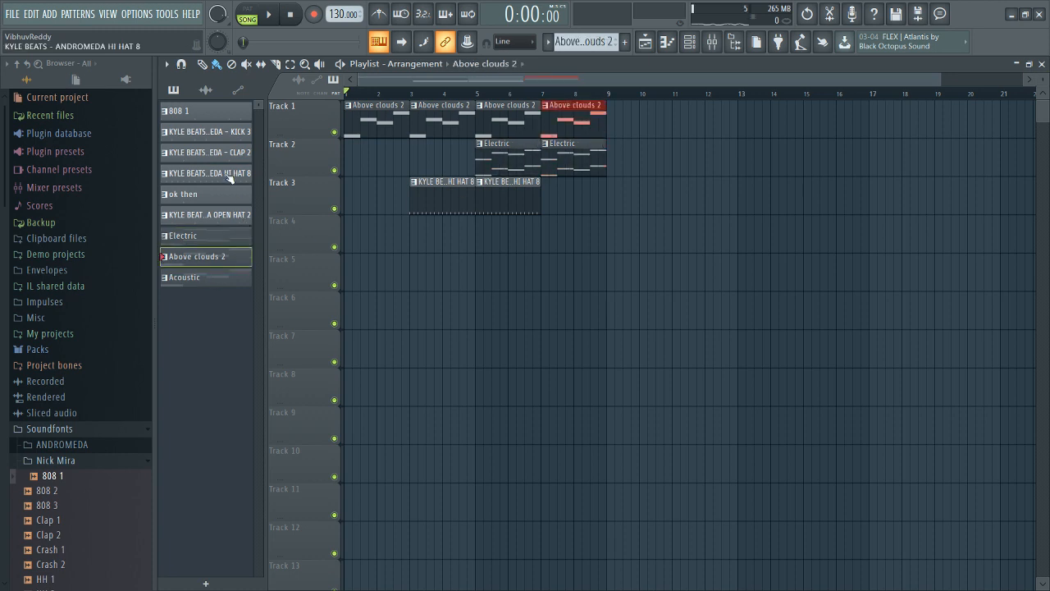
{"action": "left_click", "coordinate": [544, 201]}
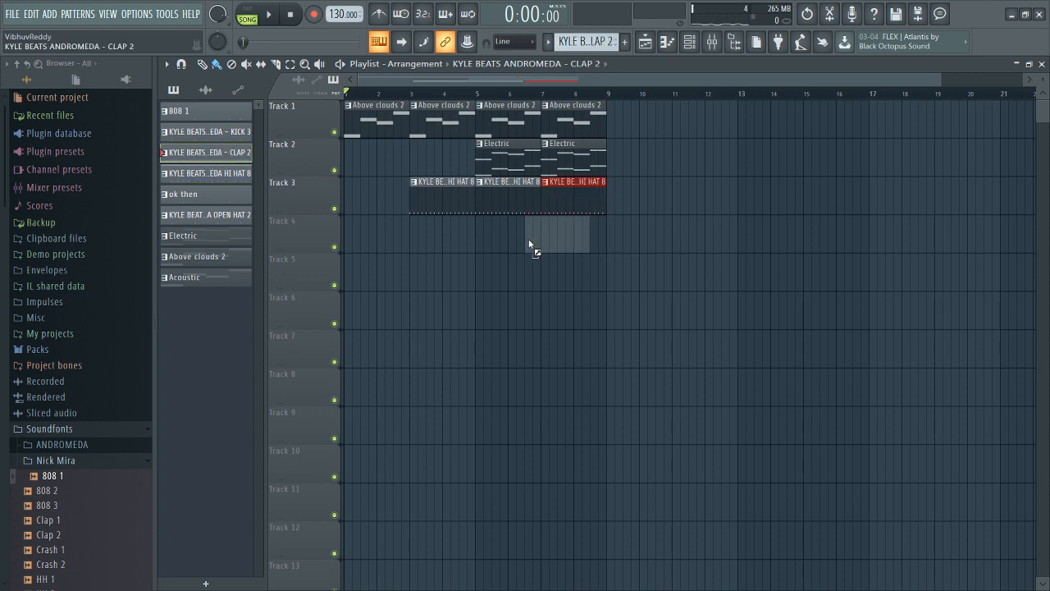
{"action": "left_click", "coordinate": [541, 241]}
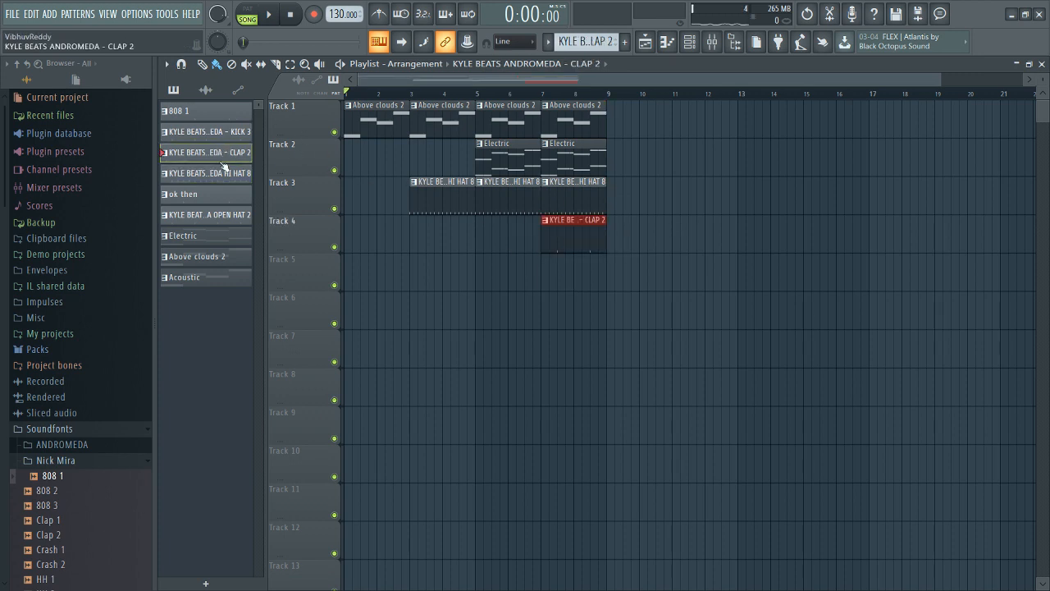
{"action": "left_click", "coordinate": [539, 271]}
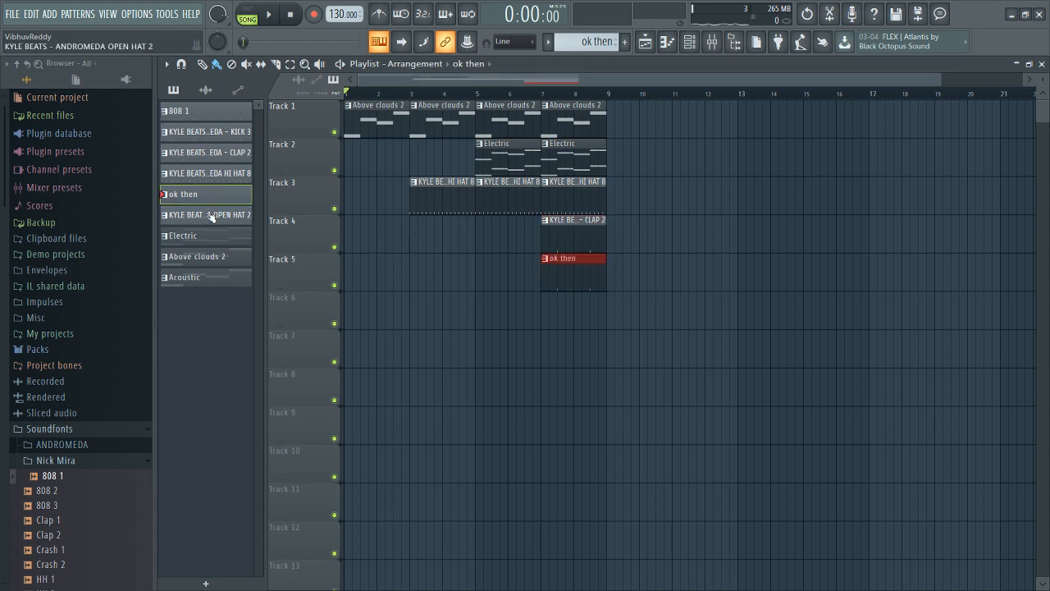
{"action": "left_click", "coordinate": [209, 218]}
{"action": "left_click", "coordinate": [540, 315]}
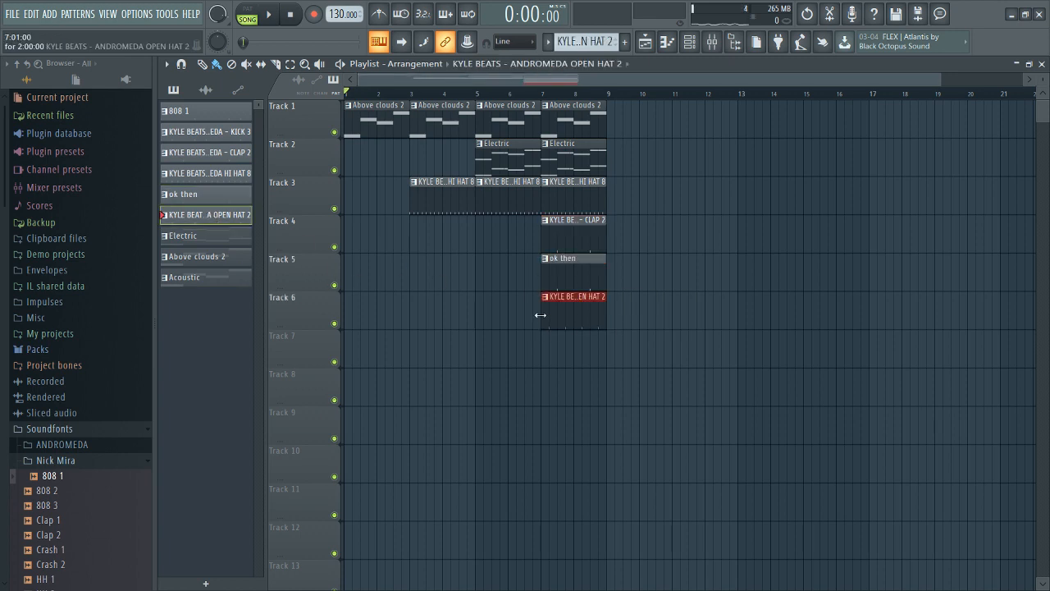
- Play the arrangement, and slice the bar 7 clips on Tracks 1 to 6 at the middle of bar 8, removing the ends
{"action": "key", "text": "space"}
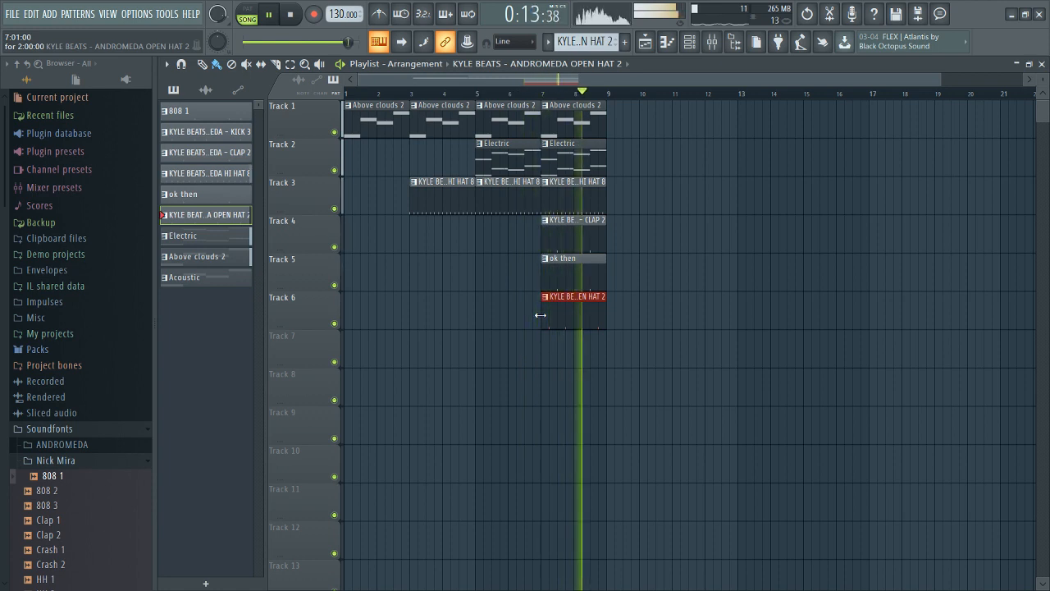
{"action": "key", "text": "space"}
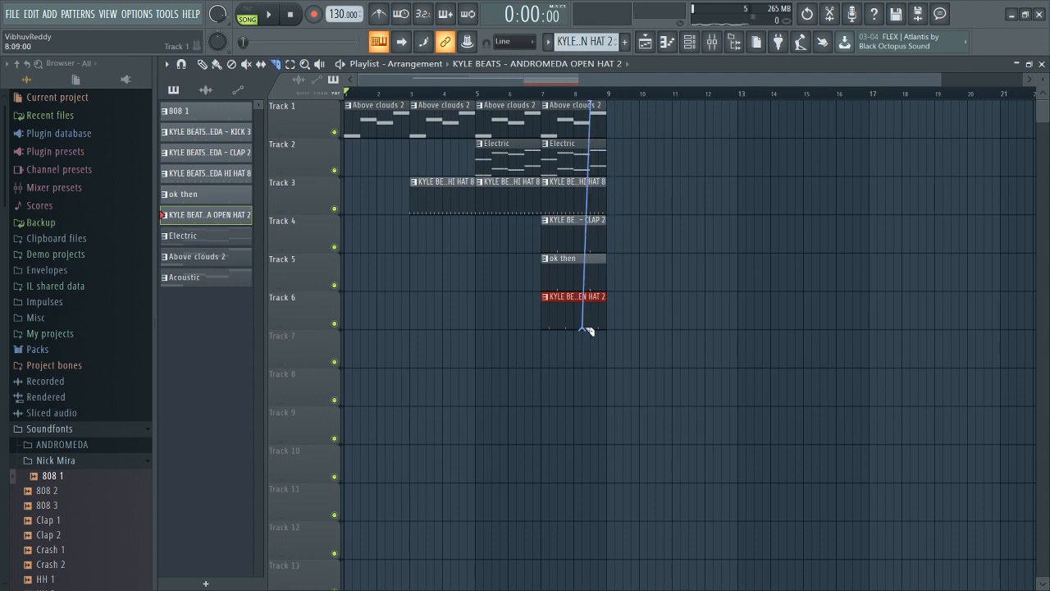
{"action": "left_click_drag", "start_coordinate": [593, 332], "coordinate": [593, 332]}
{"action": "key", "text": "space"}
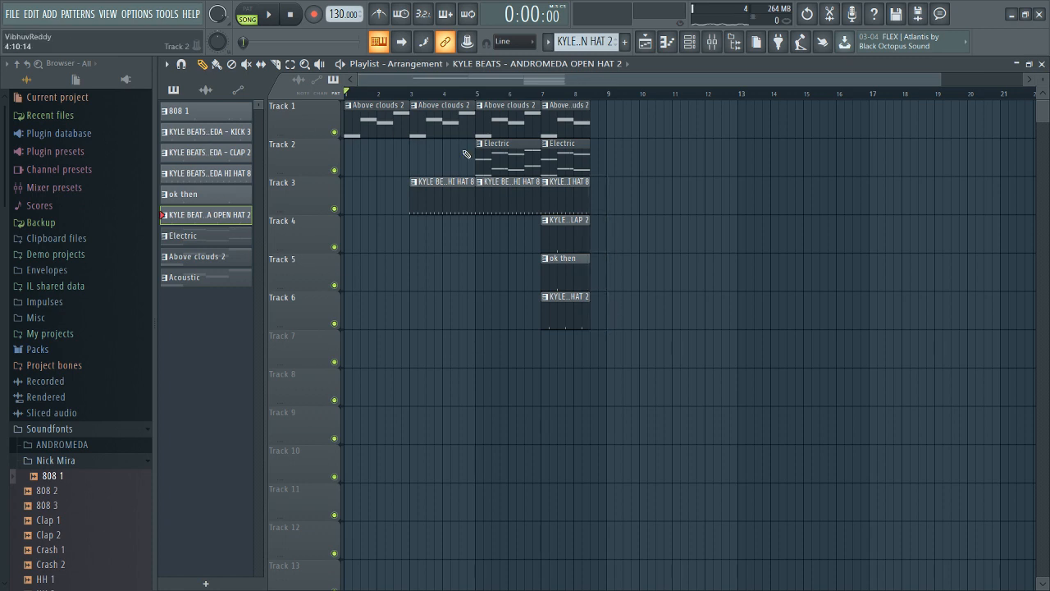
- Place clips at bar 9: Above clouds 2 on Track 1, Electric on 2, Acoustic on 7, KICK 3 on 8 and 808 1 on 9
{"action": "left_click", "coordinate": [230, 261]}
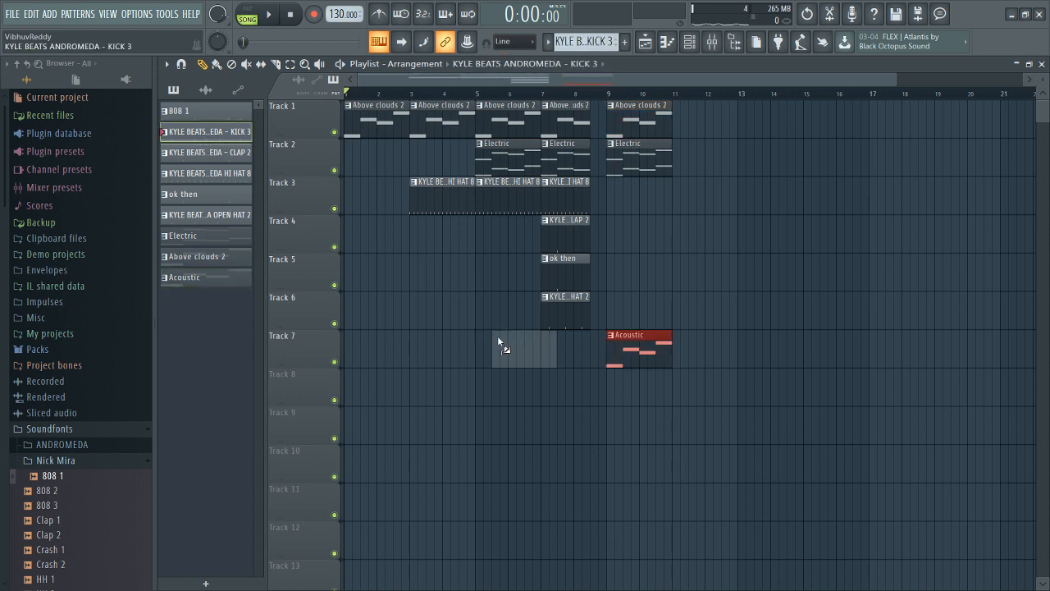
{"action": "left_click", "coordinate": [186, 117]}
{"action": "left_click", "coordinate": [608, 425]}
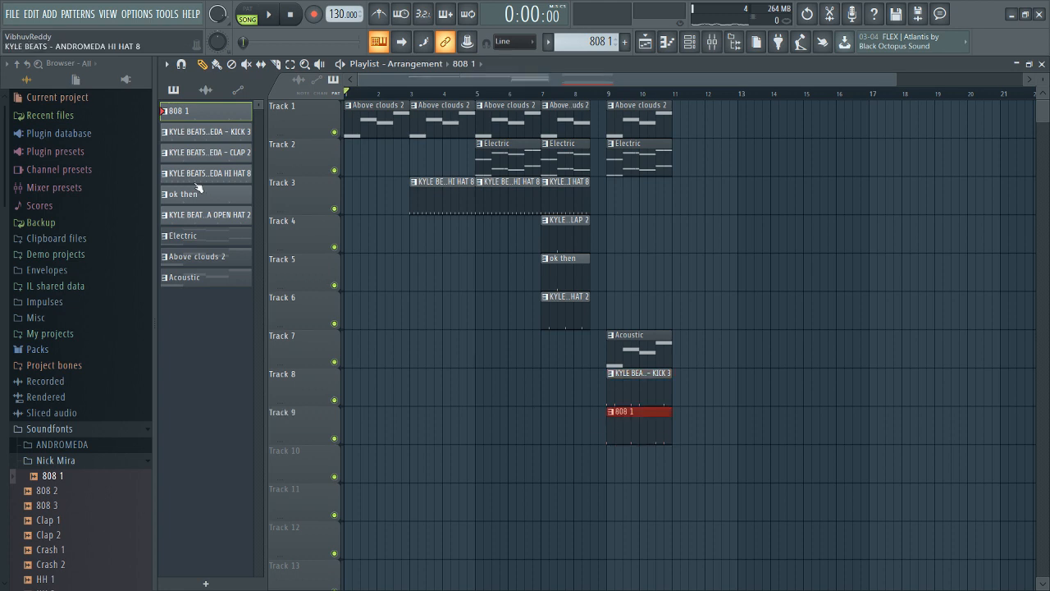
- Place HI HAT 8, CLAP 2, ok then and OPEN HAT 2 at bar 9 on Tracks 3 to 6, and remove HI HAT 8 at bar 5
{"action": "left_click", "coordinate": [604, 196]}
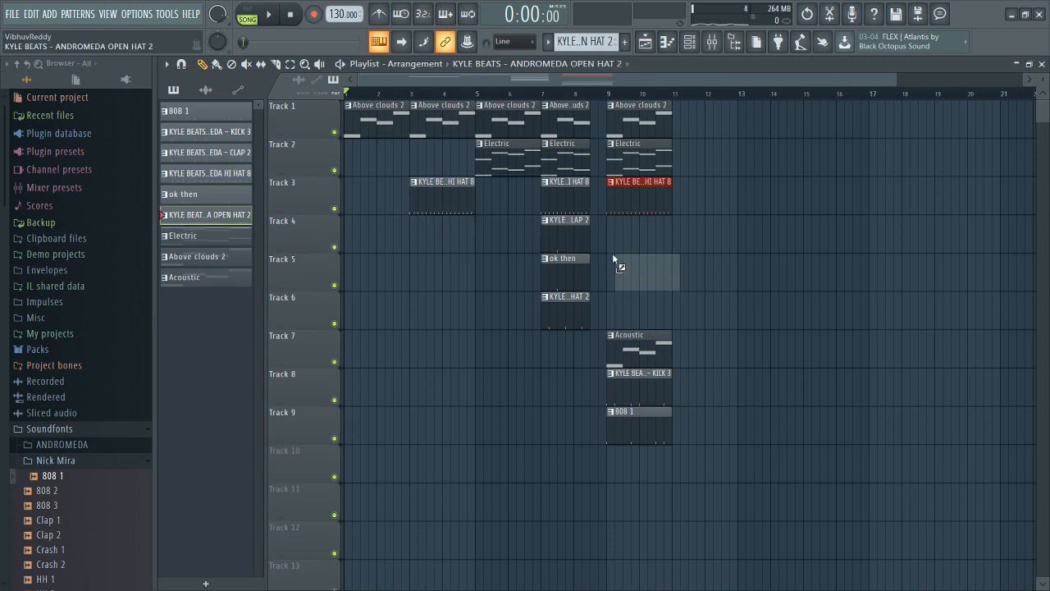
{"action": "left_click", "coordinate": [608, 301]}
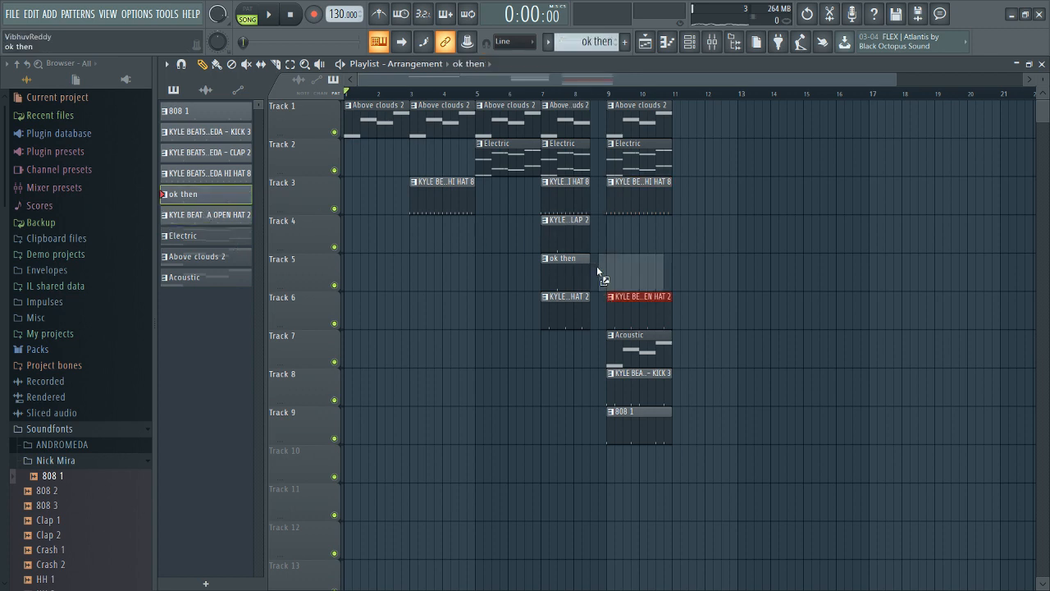
{"action": "left_click", "coordinate": [606, 266]}
{"action": "left_click", "coordinate": [218, 154]}
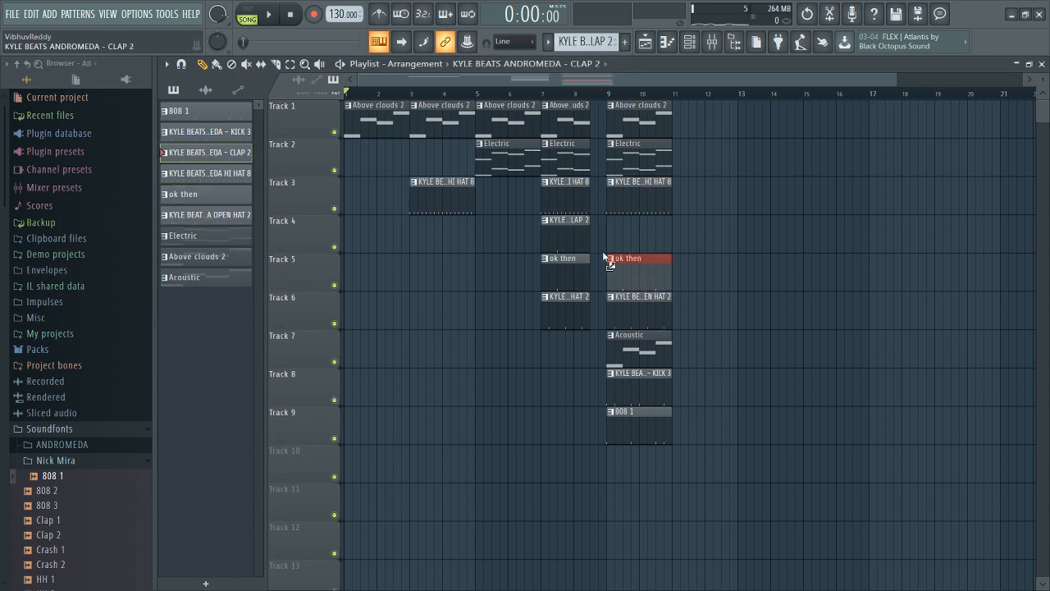
- Play the arrangement and delete the HI HAT 8 clip at bar 3 on Track 3
{"action": "key", "text": "space"}
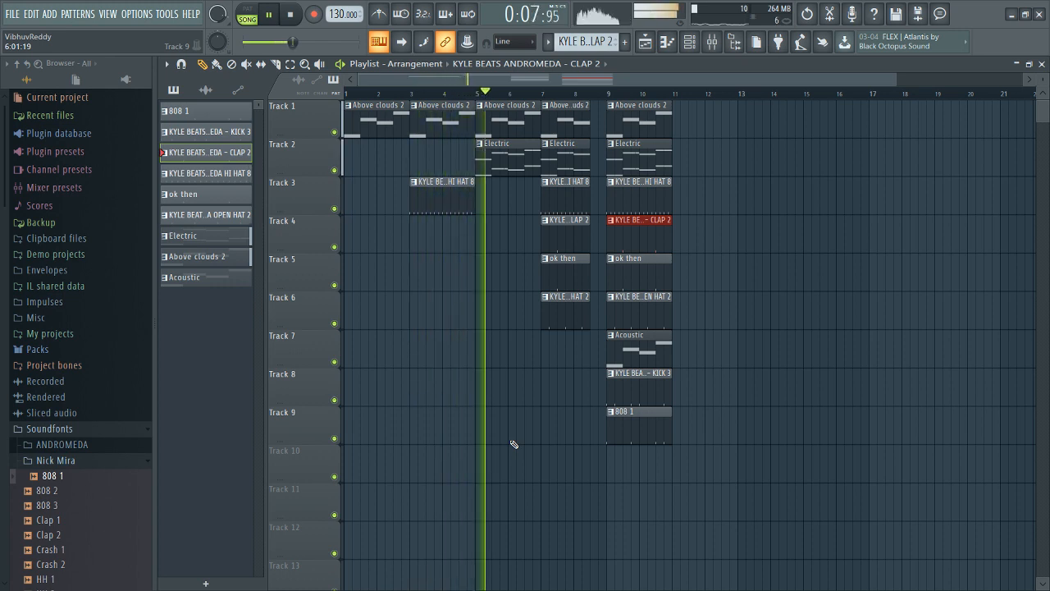
{"action": "right_click", "coordinate": [461, 212]}
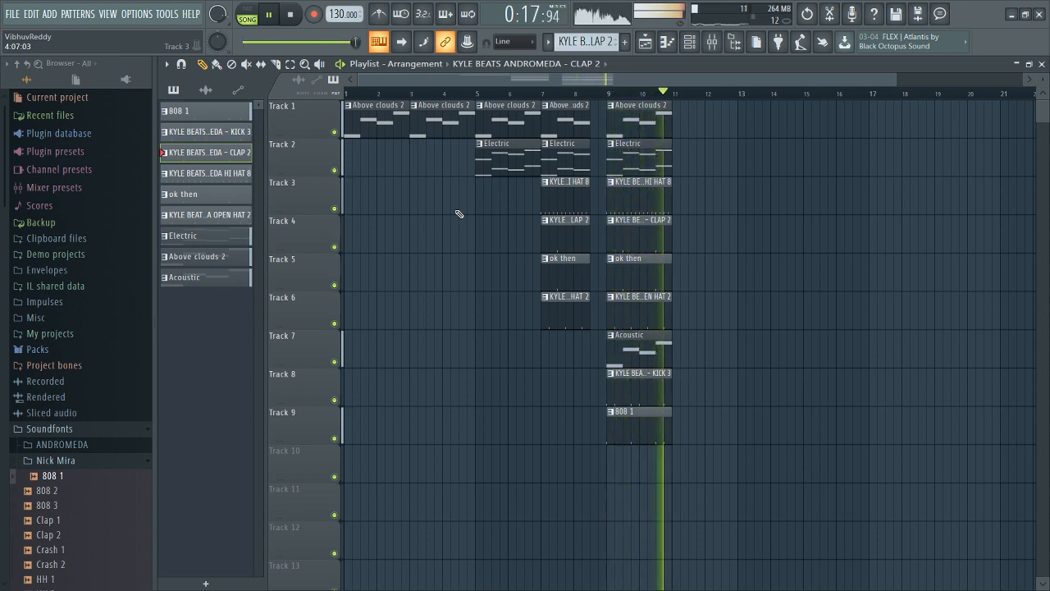
{"action": "key", "text": "space"}
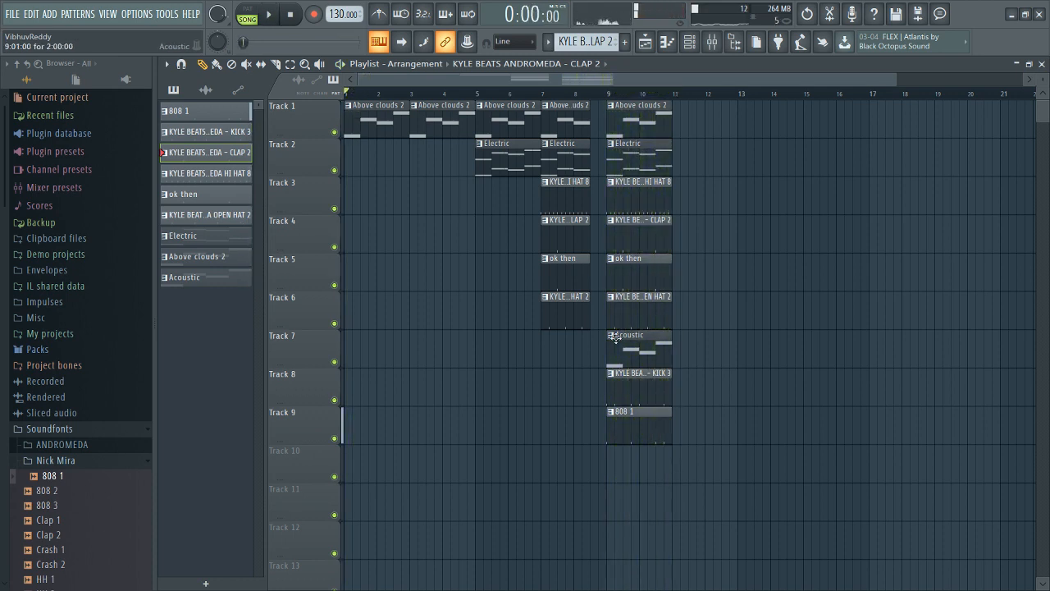
- Delete the 808 1 and Acoustic clips at bar 9, move the KICK 3 clip up to Track 7, and save the project
{"action": "right_click", "coordinate": [656, 426]}
{"action": "key", "text": "space"}
{"action": "right_click", "coordinate": [645, 348]}
{"action": "left_click_drag", "start_coordinate": [644, 373], "coordinate": [643, 336]}
{"action": "key", "text": "ctrl+s"}
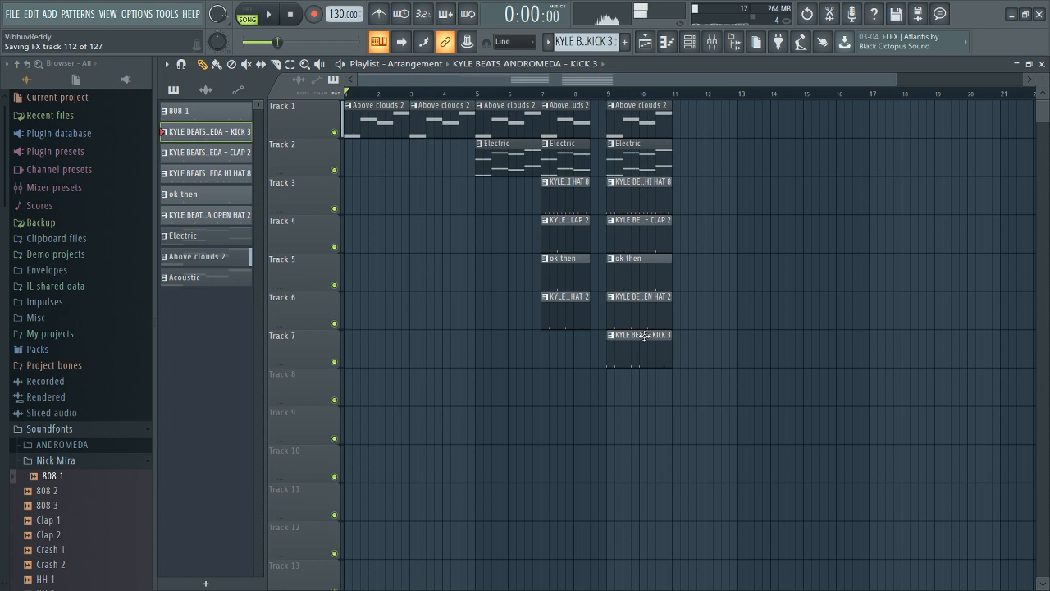
- Copy the bar 9 clips on Tracks 1 to 7 and paste the block at bars 11 and 13
{"action": "left_click_drag", "start_coordinate": [664, 398], "coordinate": [612, 100]}
{"action": "key", "text": "ctrl+c"}
{"action": "key", "text": "ctrl+v"}
{"action": "left_click_drag", "start_coordinate": [363, 119], "coordinate": [692, 119]}
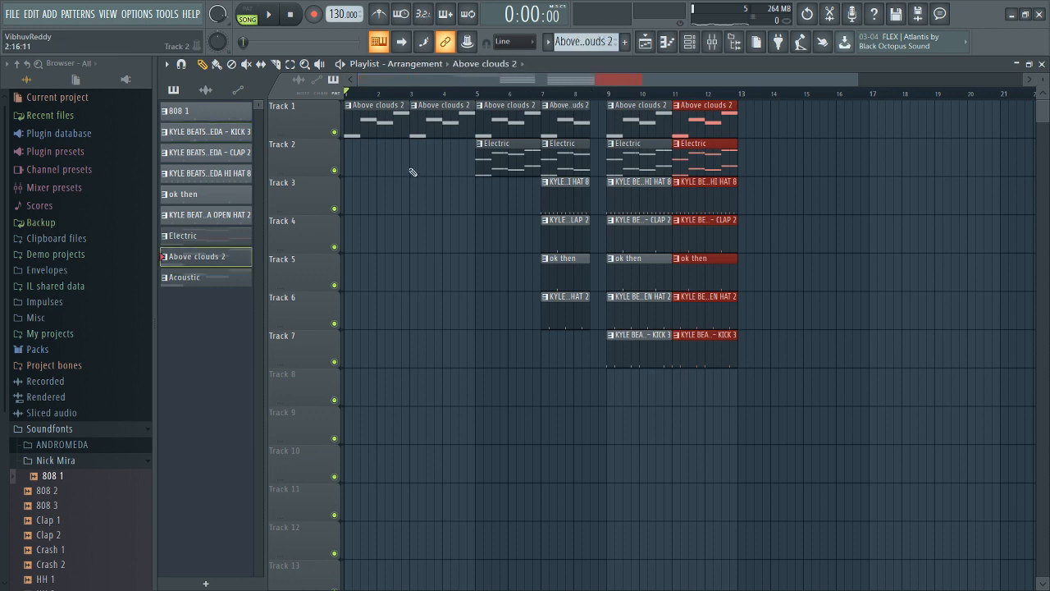
{"action": "key", "text": "ctrl+v"}
{"action": "left_click_drag", "start_coordinate": [383, 144], "coordinate": [777, 144]}
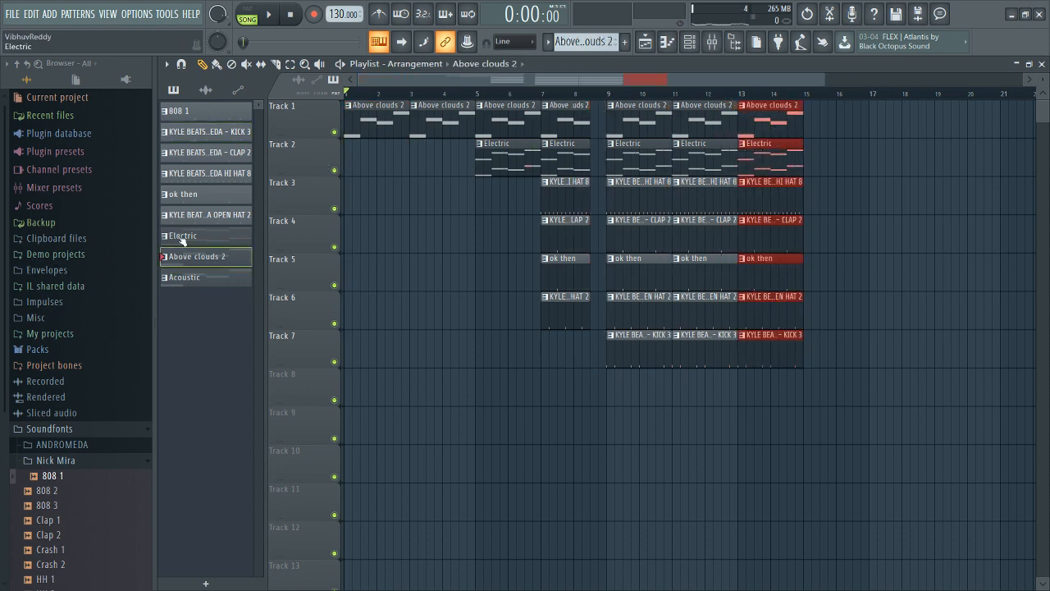
- Place 808 1 at bars 11 and 13 on Track 8, and Acoustic at bar 13 on Track 9
{"action": "left_click_drag", "start_coordinate": [207, 111], "coordinate": [671, 392]}
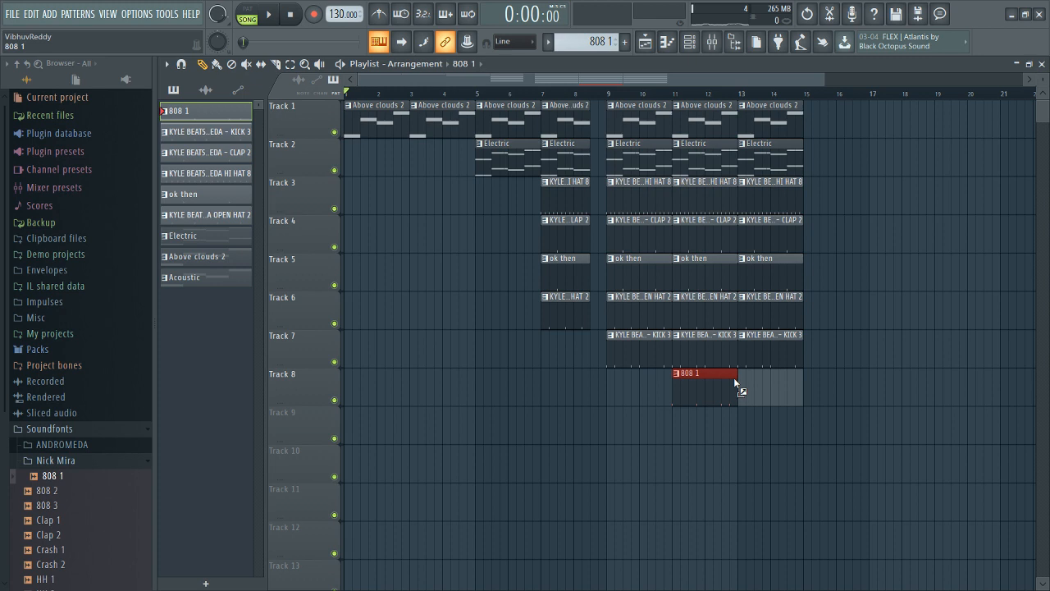
{"action": "left_click", "coordinate": [737, 433]}
- Paste the copied seven-track block at bar 15 and add an 808 1 clip beneath it on Track 8
{"action": "key", "text": "ctrl+v"}
{"action": "left_click_drag", "start_coordinate": [392, 125], "coordinate": [827, 100]}
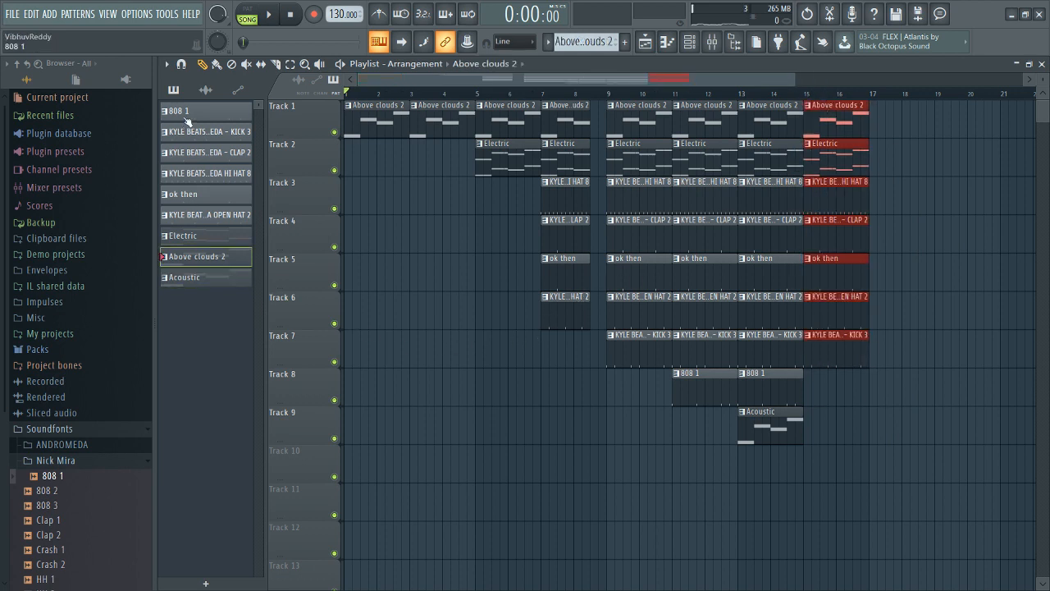
{"action": "left_click", "coordinate": [805, 380]}
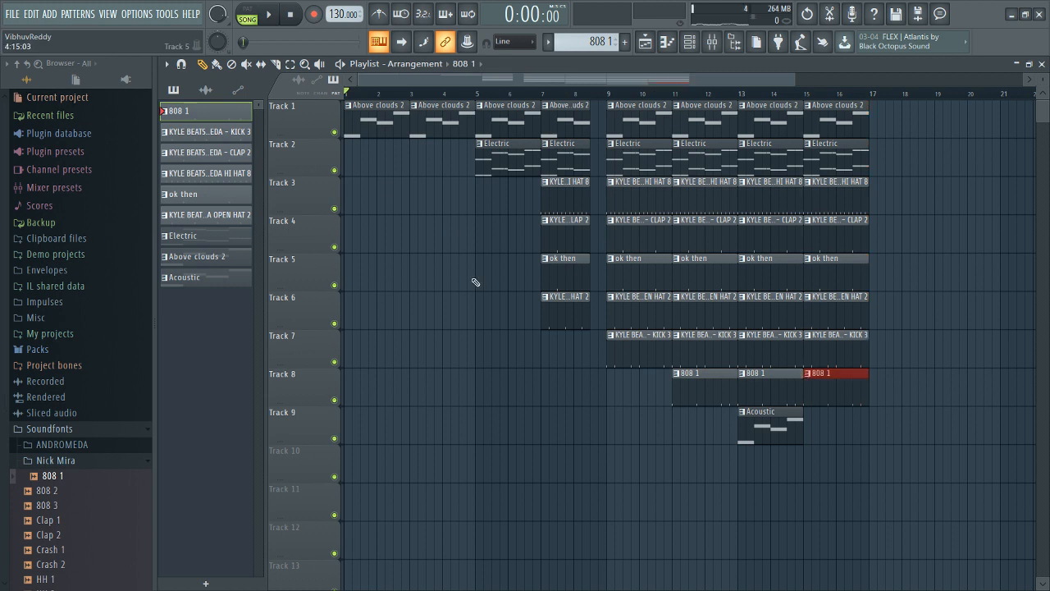
- Paste the block at bar 17 and delete its HI HAT 8, CLAP 2, ok then and KICK 3 clips
{"action": "key", "text": "ctrl+v"}
{"action": "left_click_drag", "start_coordinate": [362, 121], "coordinate": [893, 99]}
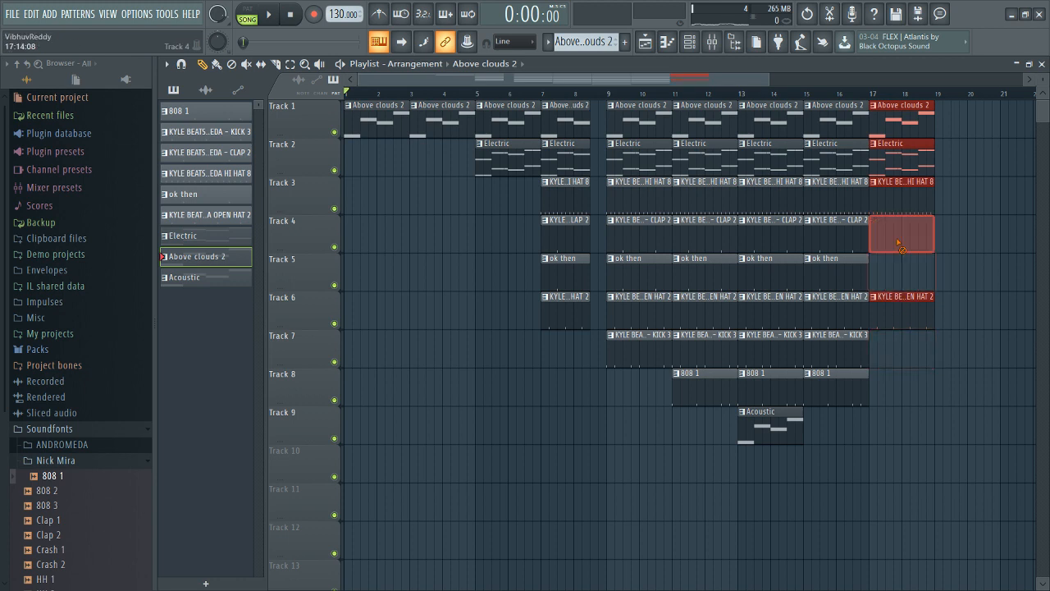
{"action": "right_click", "coordinate": [902, 204]}
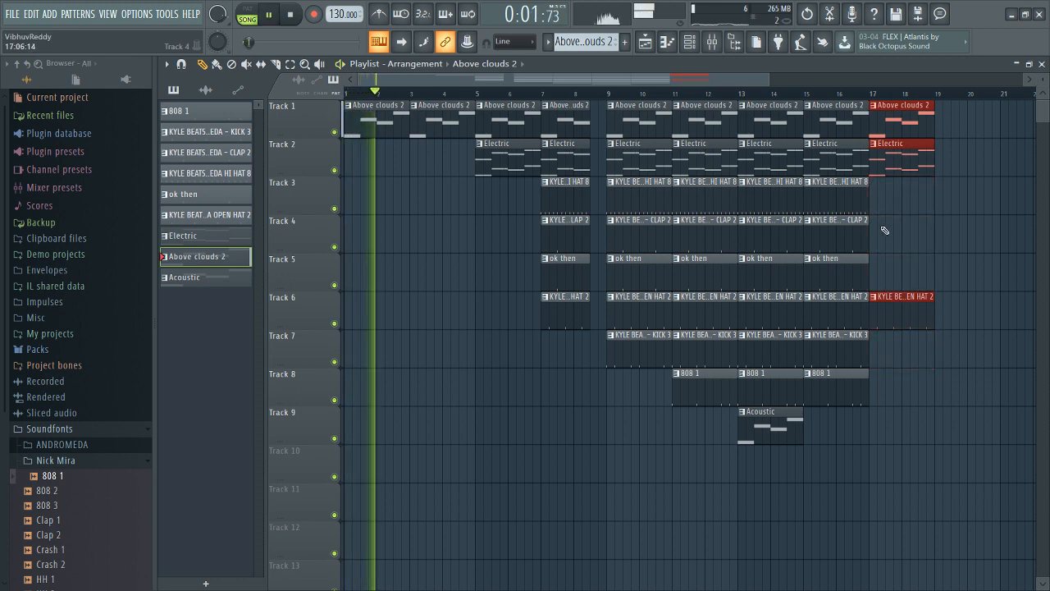
{"action": "key", "text": "space"}
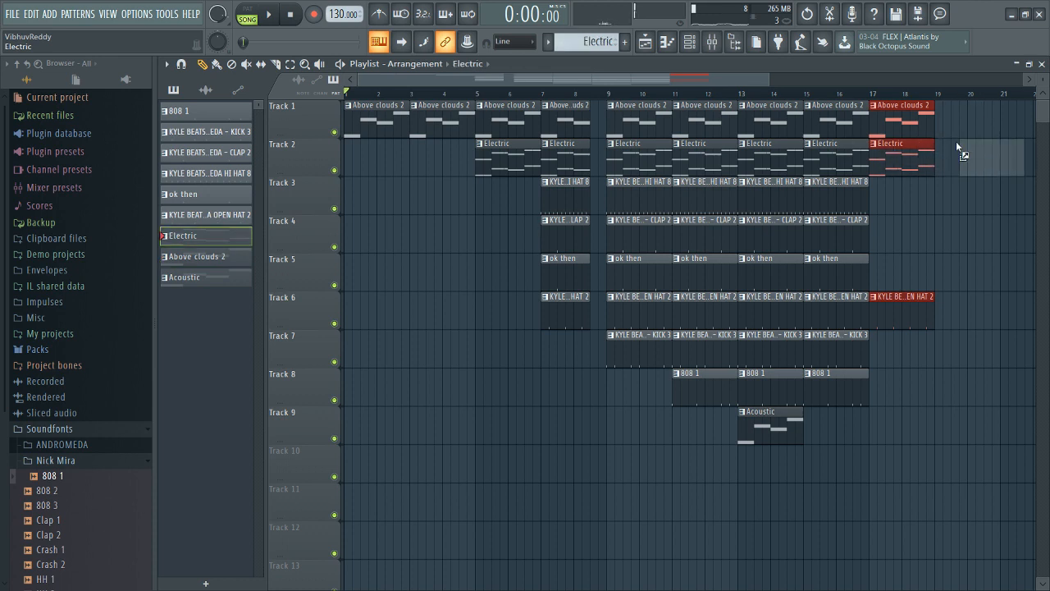
- Place an Electric clip at bar 19 on Track 2 and another clip at bar 9 on Track 8, and play the arrangement
{"action": "left_click", "coordinate": [934, 149]}
{"action": "key", "text": "space"}
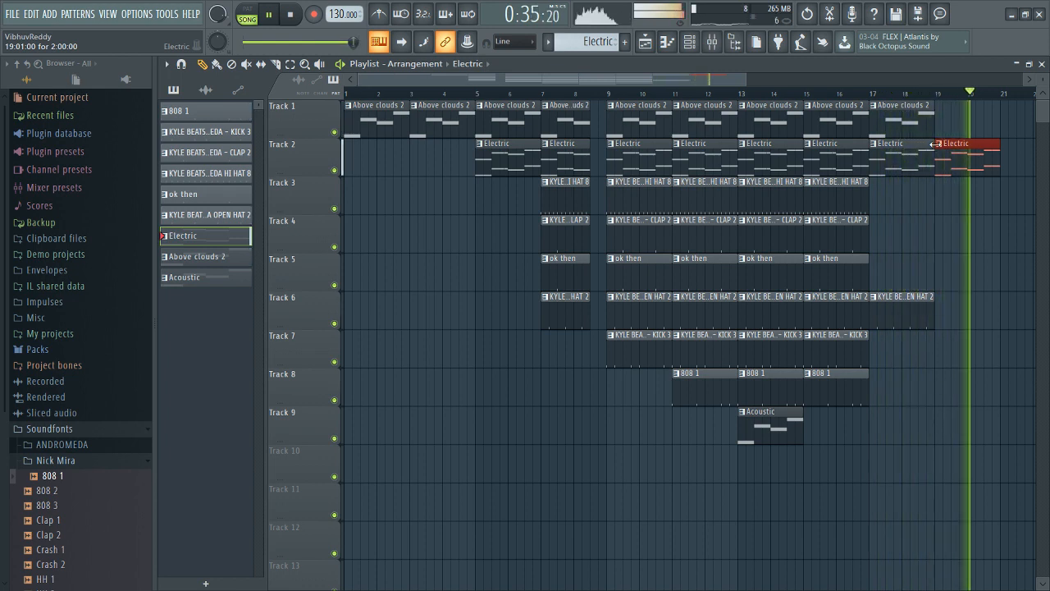
{"action": "key", "text": "space"}
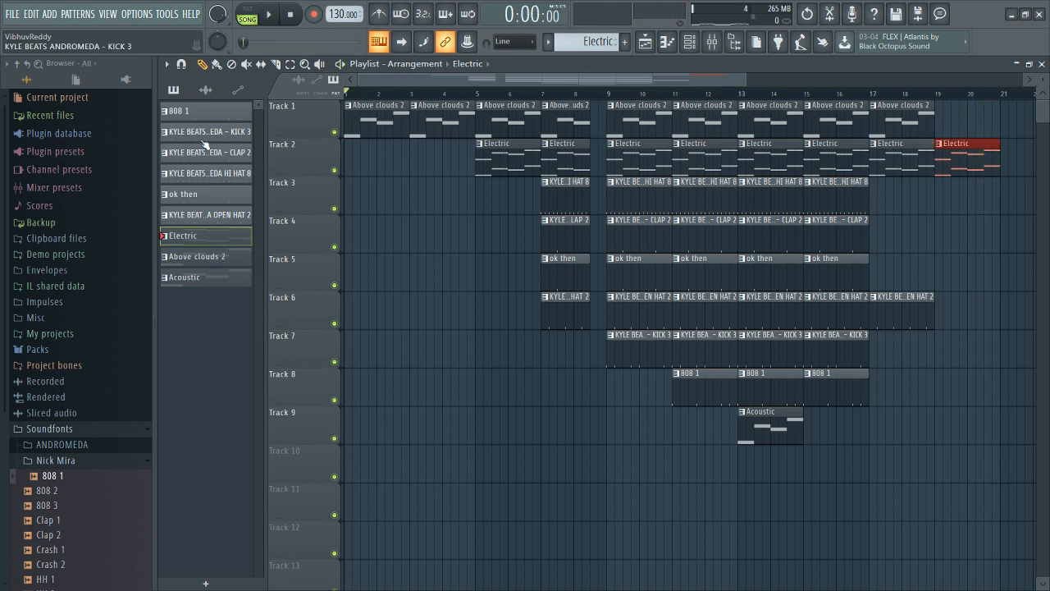
{"action": "left_click", "coordinate": [609, 400]}
{"action": "key", "text": "space"}
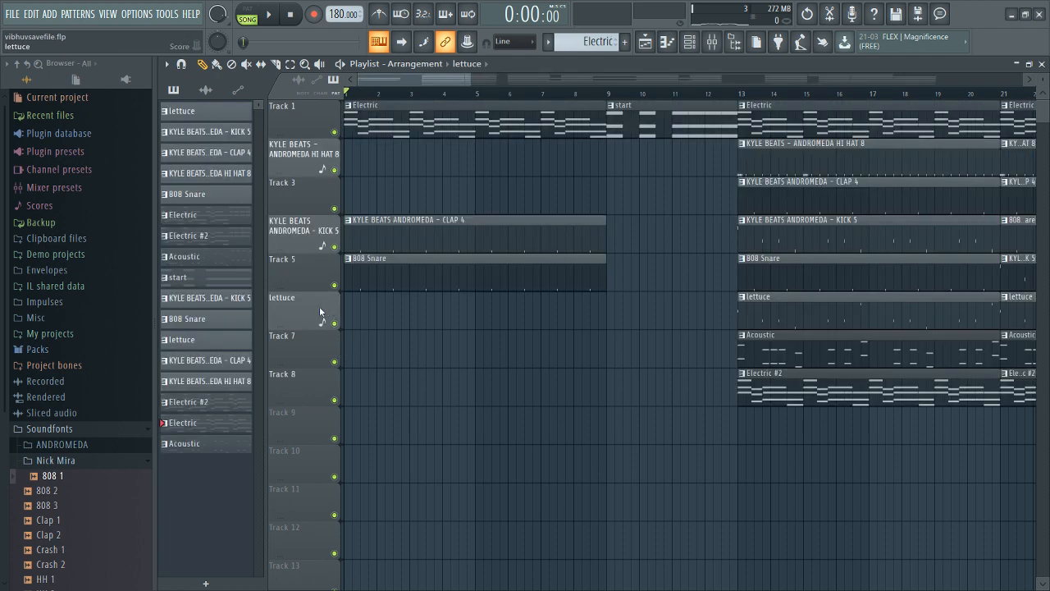
- Examine the 180 BPM project's full arrangement and the effect slots of its lettuce, Fast 6, HI HAT 8, Acoustic, CLAP 4 and KICK 5 mixer tracks
{"action": "scroll", "coordinate": [544, 251], "scroll_direction": "down", "scroll_amount": 5}
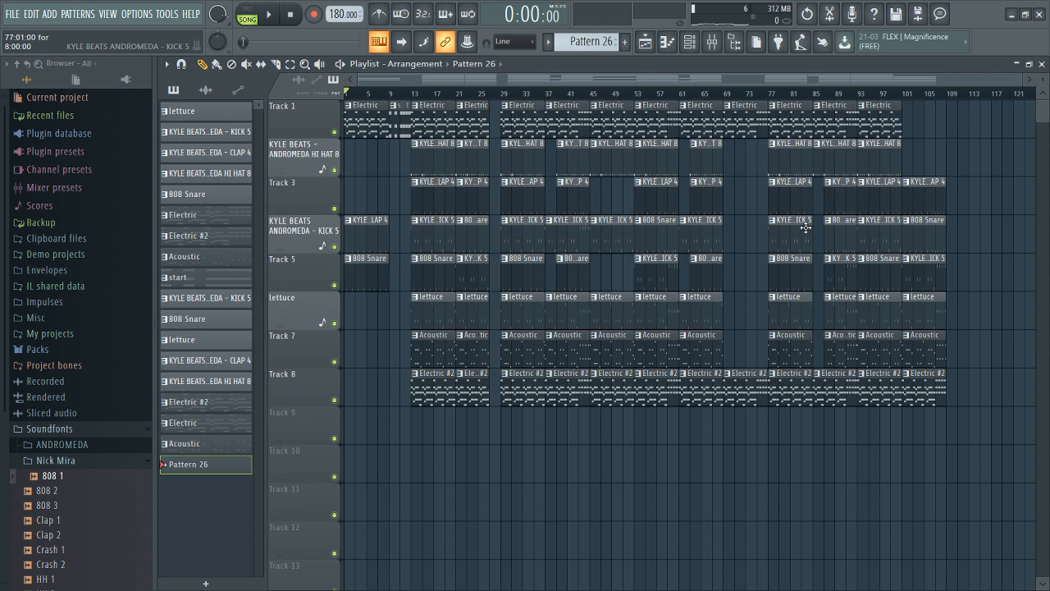
{"action": "key", "text": "F9"}
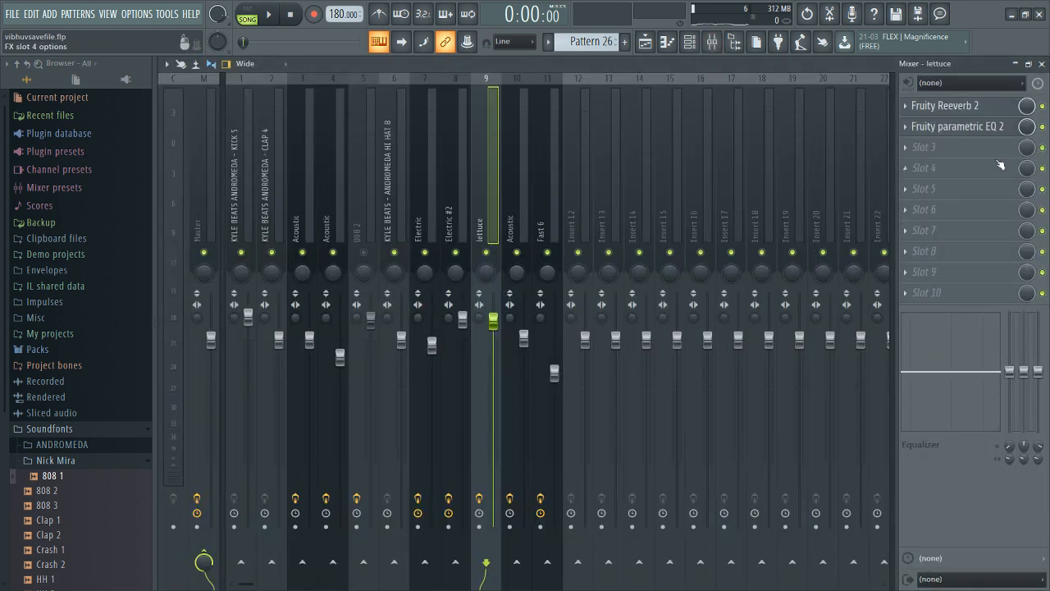
{"action": "key", "text": "Right"}
{"action": "key", "text": "Right"}
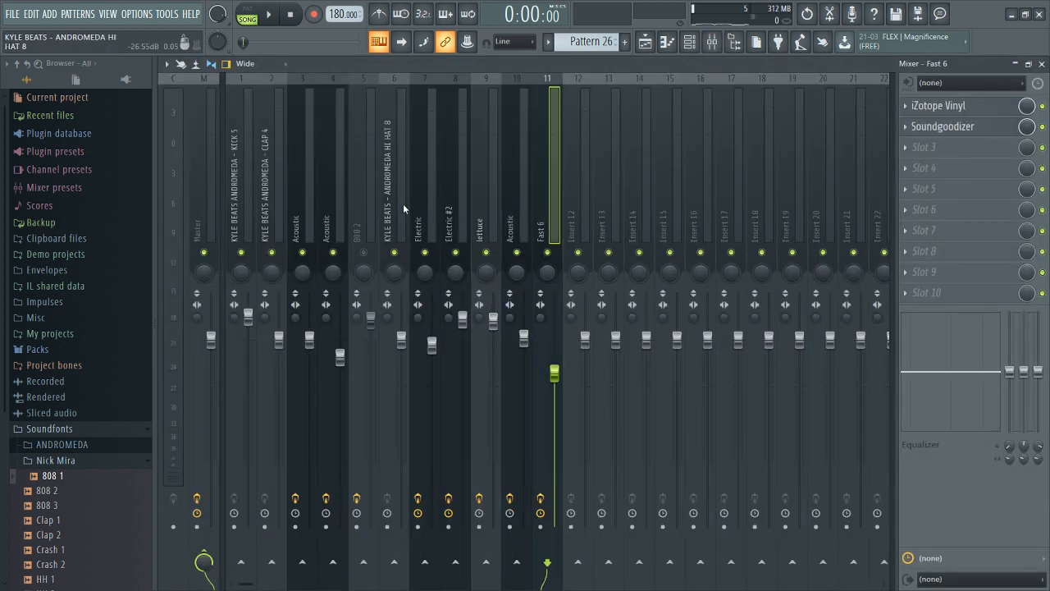
{"action": "left_click", "coordinate": [396, 208]}
{"action": "left_click", "coordinate": [305, 207]}
{"action": "left_click", "coordinate": [282, 207]}
{"action": "left_click", "coordinate": [253, 200]}
{"action": "left_click", "coordinate": [267, 194]}
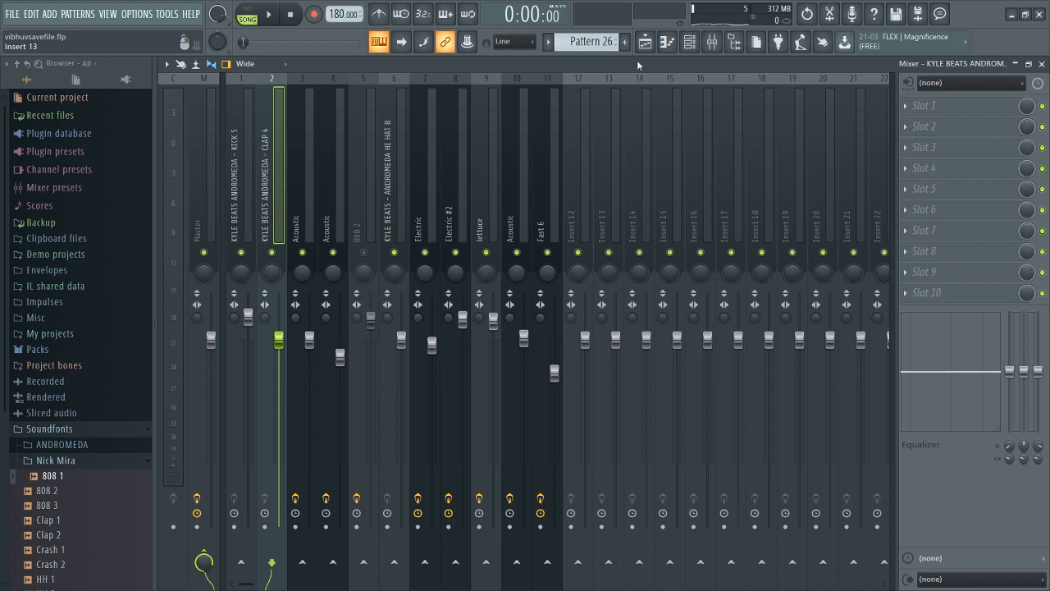
- Return to the Playlist and play back the 180 BPM arrangement from the start
{"action": "left_click", "coordinate": [644, 44]}
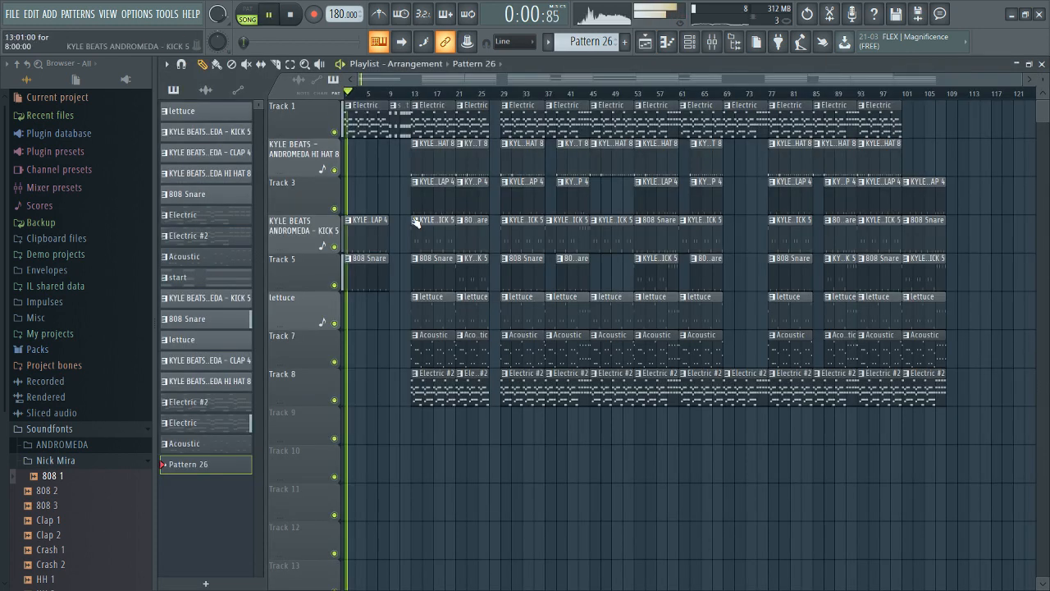
{"action": "key", "text": "space"}
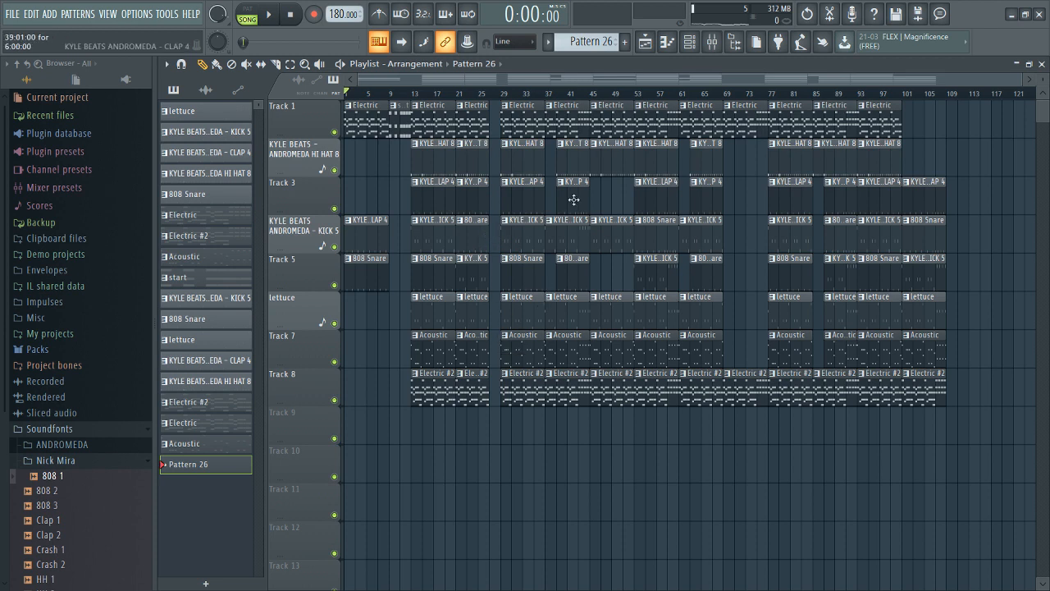
{"action": "key", "text": "space"}
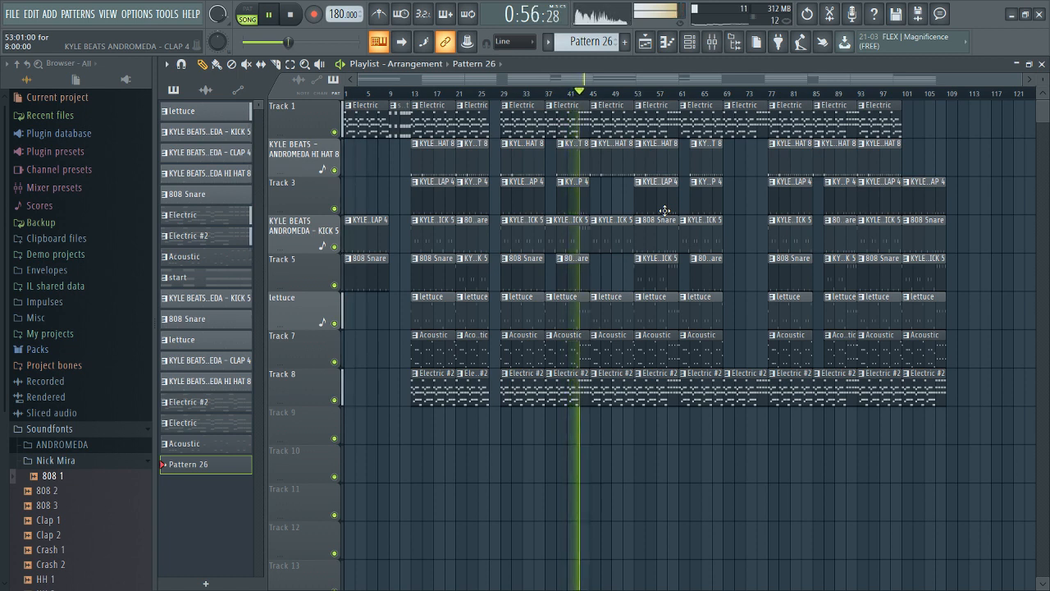
{"action": "key", "text": "space"}
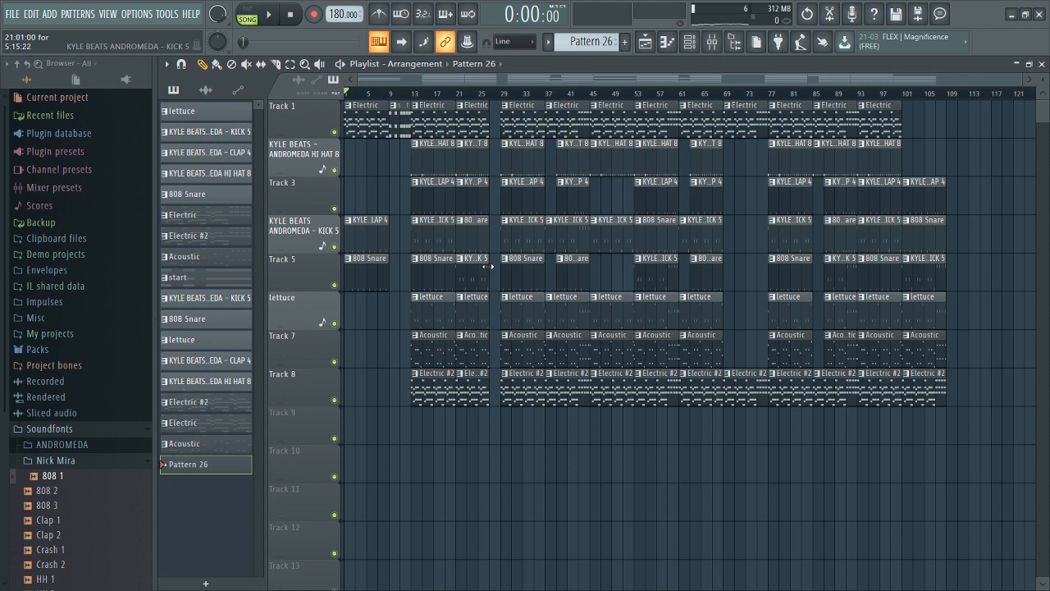
- Examine the layered clips at bar 13, including Electric, Electric #2, KICK 5, CLAP 4, 808 Snare and lettuce
{"action": "left_click", "coordinate": [438, 123]}
{"action": "left_click", "coordinate": [443, 379]}
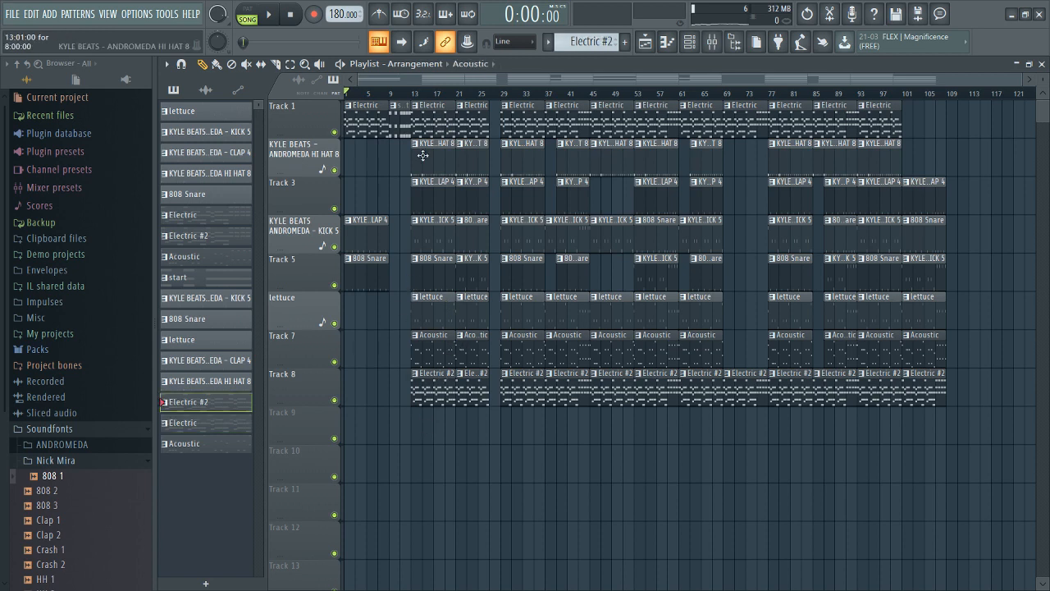
{"action": "left_click", "coordinate": [443, 231]}
{"action": "left_click", "coordinate": [430, 199]}
{"action": "left_click", "coordinate": [426, 321]}
{"action": "left_click", "coordinate": [429, 247]}
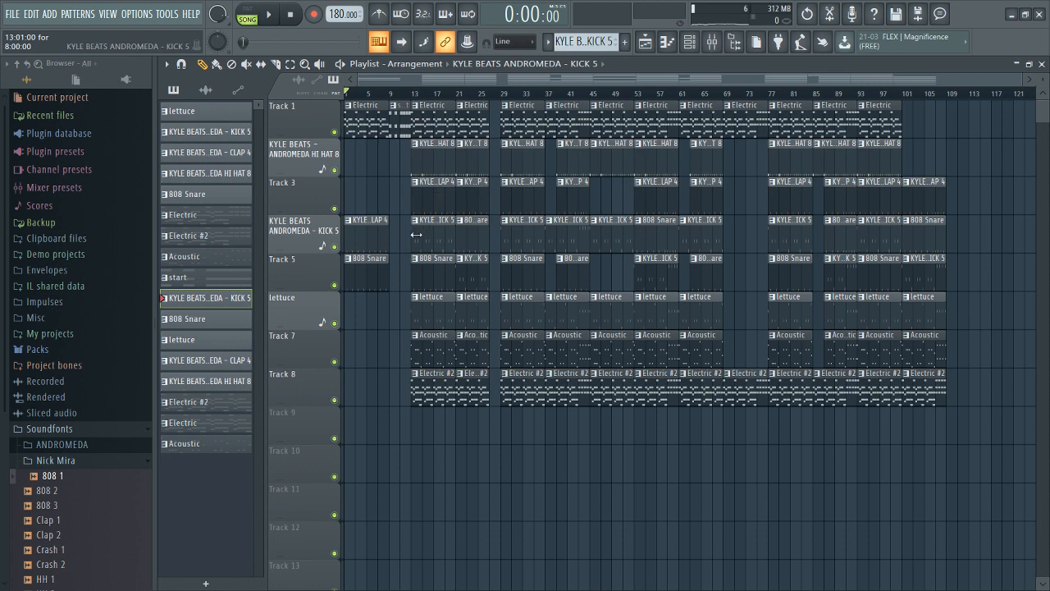
{"action": "left_click", "coordinate": [436, 298]}
{"action": "left_click", "coordinate": [429, 234]}
{"action": "left_click", "coordinate": [434, 285]}
{"action": "left_click", "coordinate": [427, 210]}
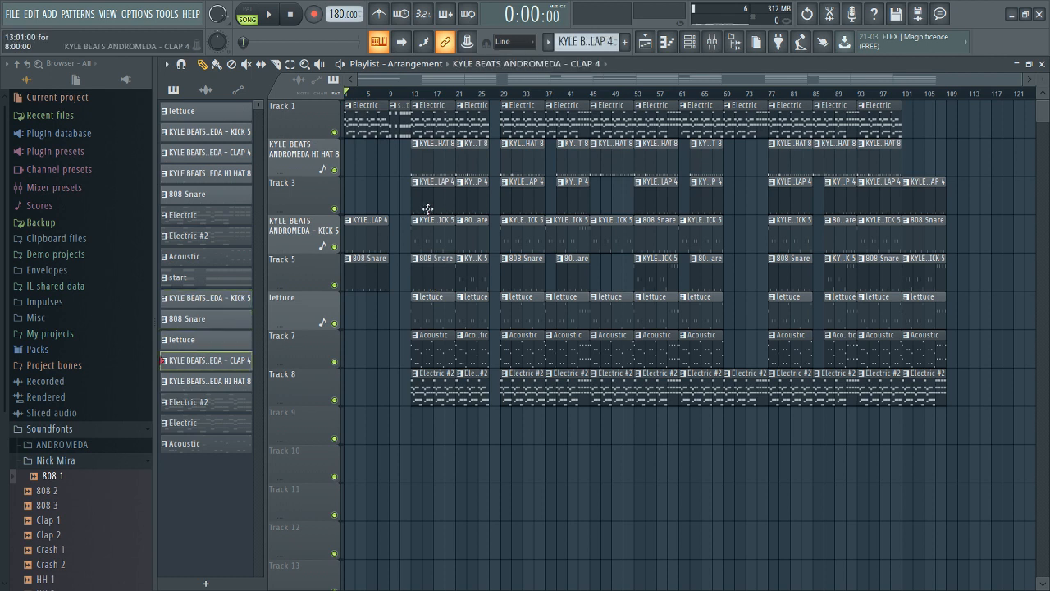